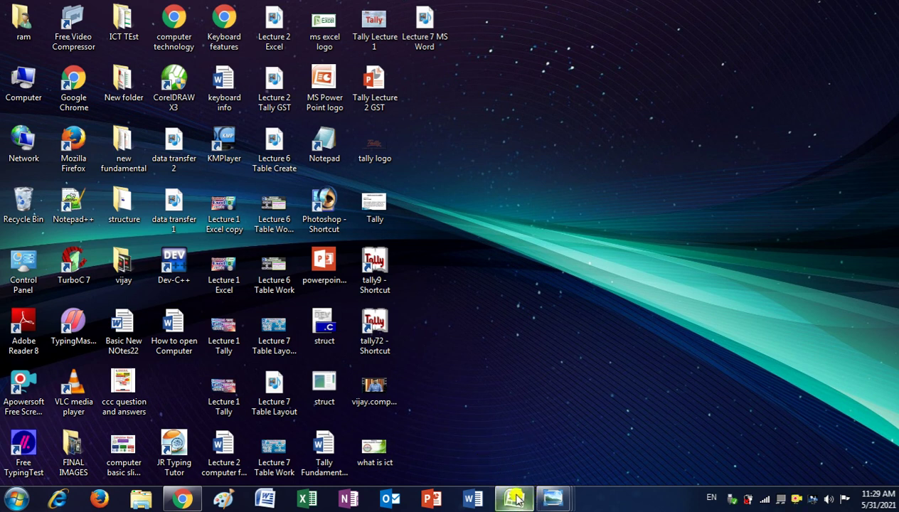
- Restore the vijay student marks workbook window from the taskbar
{"action": "left_click", "coordinate": [517, 499]}
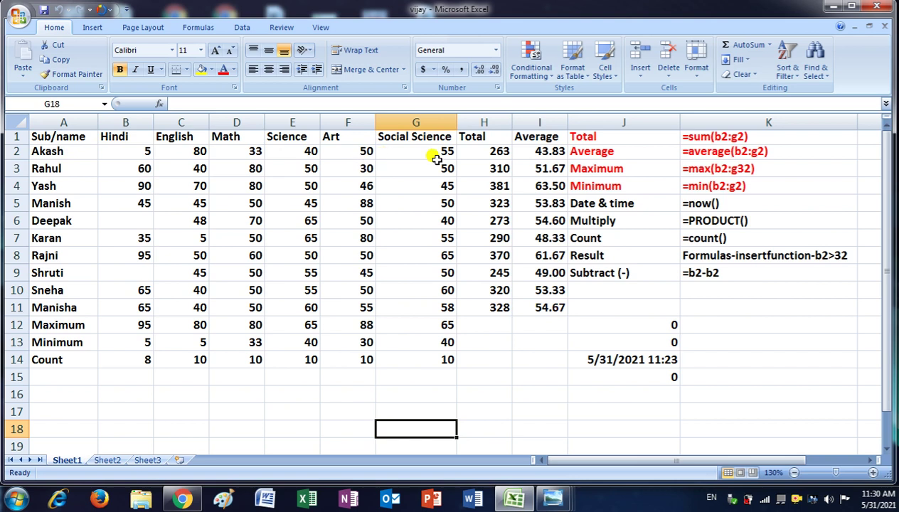
{"action": "left_click", "coordinate": [126, 119]}
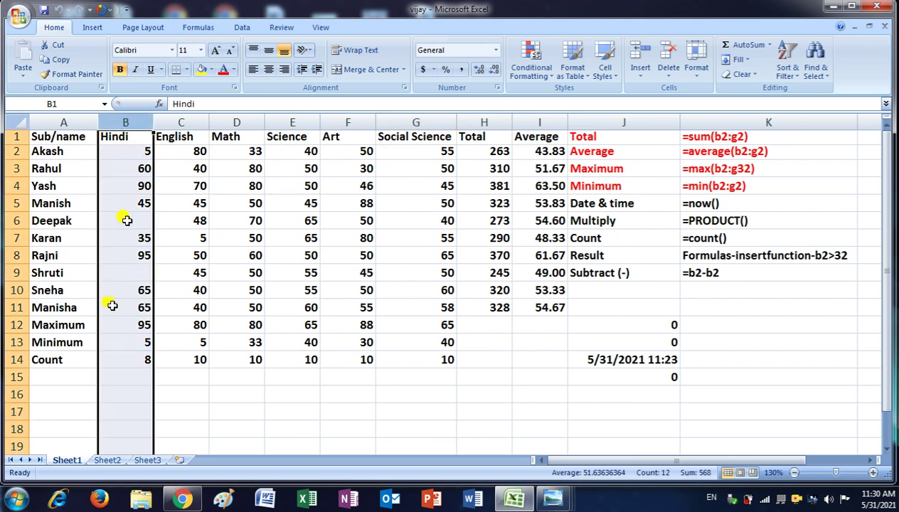
{"action": "left_click", "coordinate": [189, 122]}
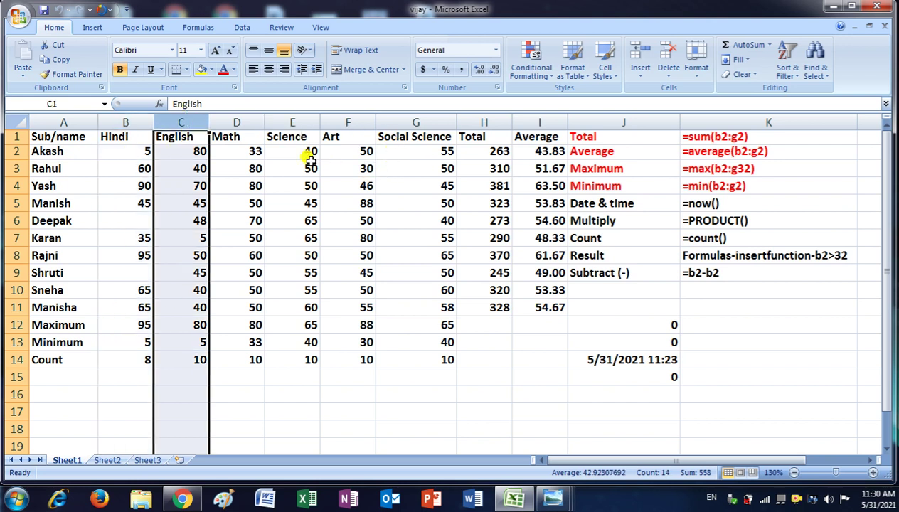
{"action": "left_click", "coordinate": [127, 122]}
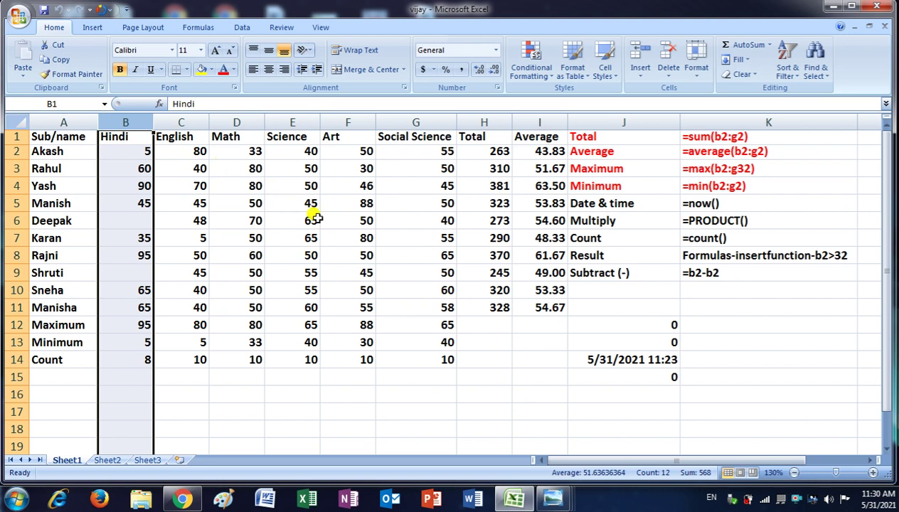
{"action": "left_click", "coordinate": [348, 120]}
{"action": "left_click", "coordinate": [125, 121]}
{"action": "left_click", "coordinate": [131, 136]}
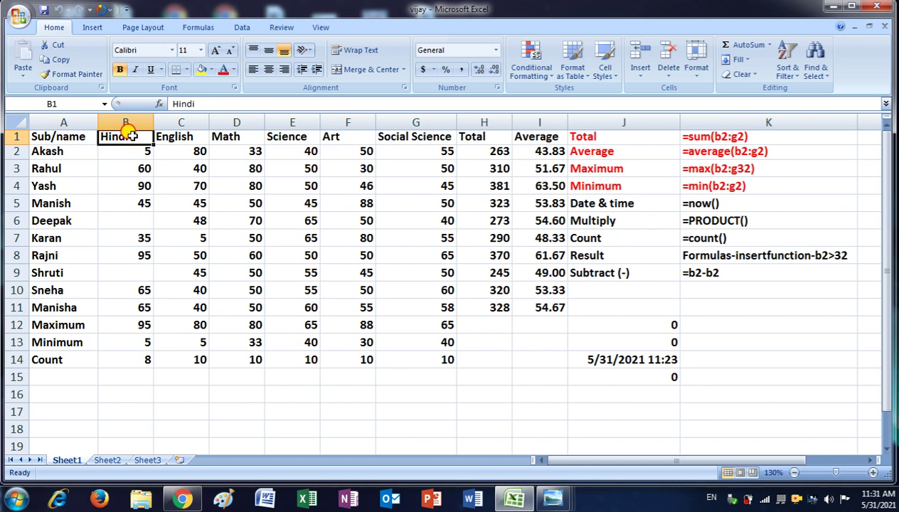
{"action": "left_click_drag", "start_coordinate": [131, 136], "coordinate": [134, 235]}
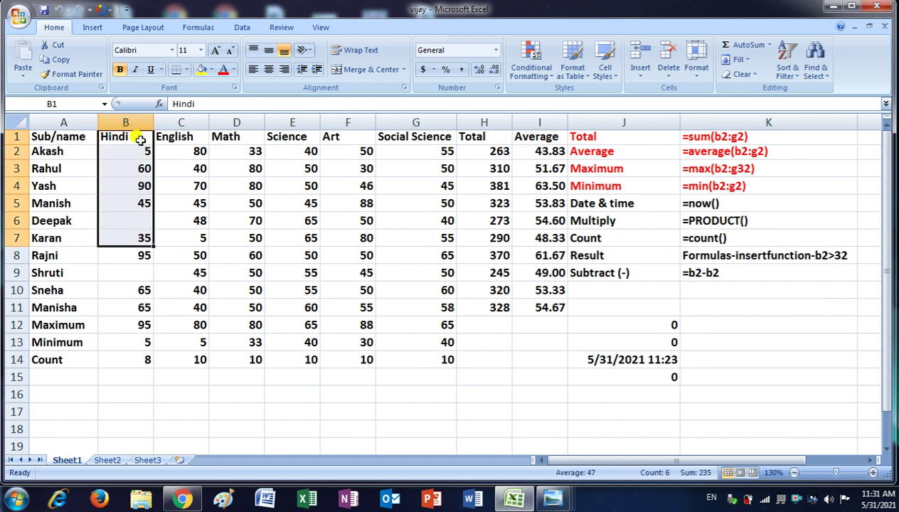
{"action": "left_click", "coordinate": [126, 120]}
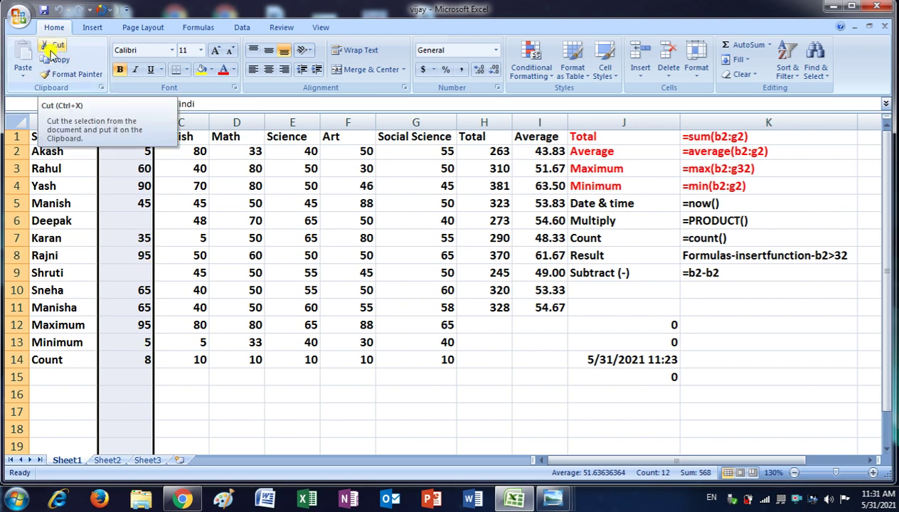
- Cut the Hindi column and delete the formula notes in J1:K18
{"action": "left_click", "coordinate": [57, 48]}
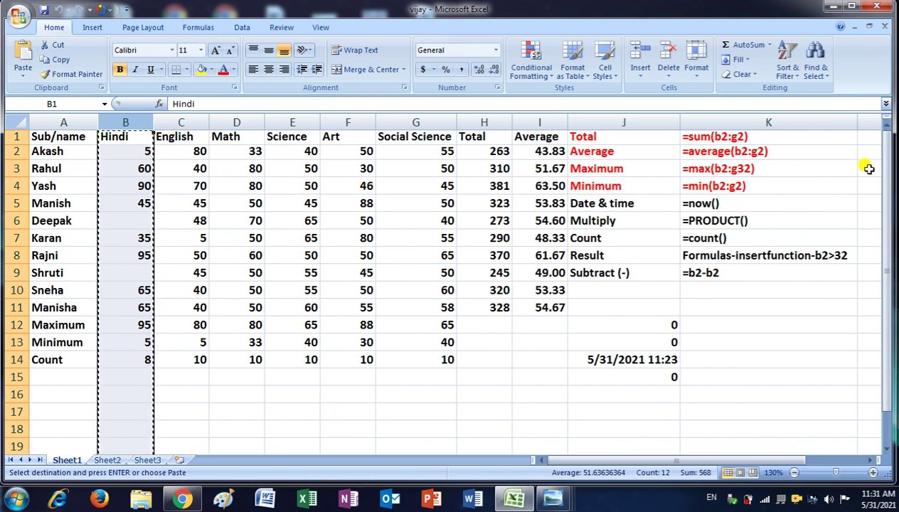
{"action": "mouse_move", "coordinate": [597, 137]}
{"action": "left_mouse_down"}
{"action": "mouse_move", "coordinate": [683, 229]}
{"action": "mouse_move", "coordinate": [744, 431]}
{"action": "left_mouse_up"}
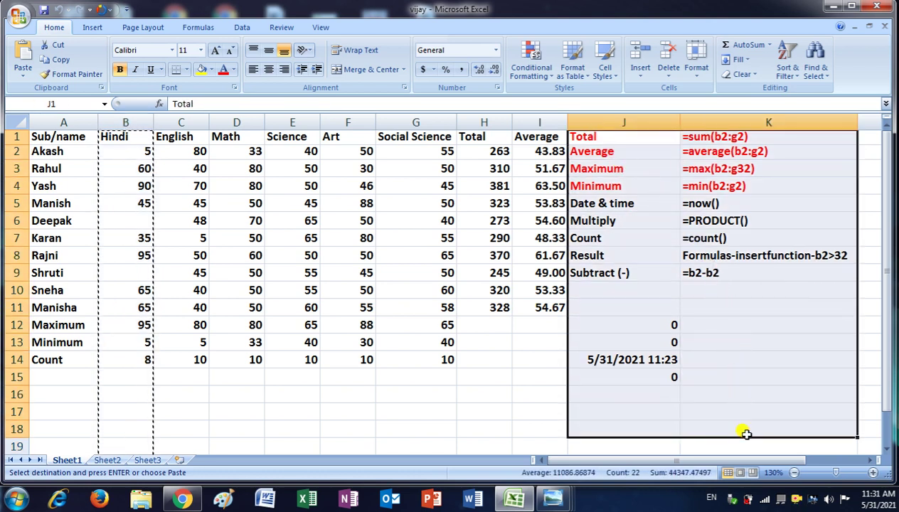
{"action": "key", "text": "Delete"}
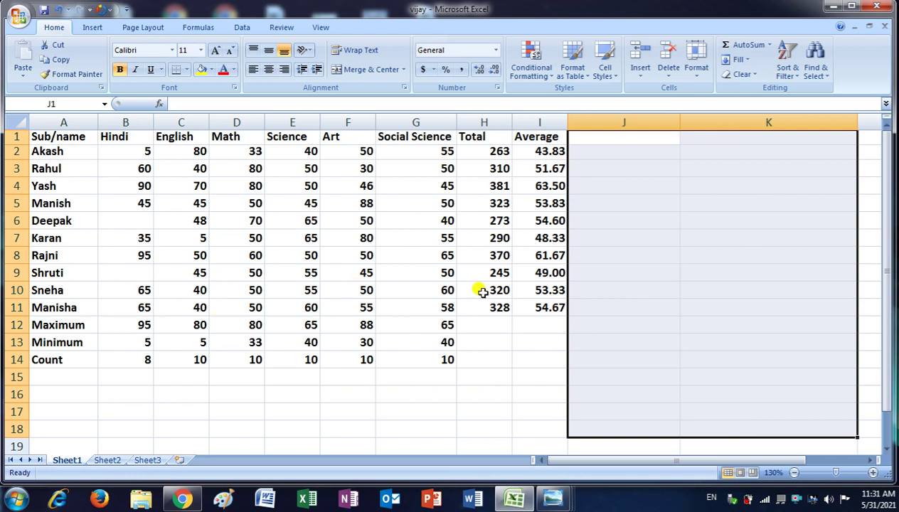
- Narrow columns J and K to the standard width of 10.71
{"action": "left_click", "coordinate": [490, 290]}
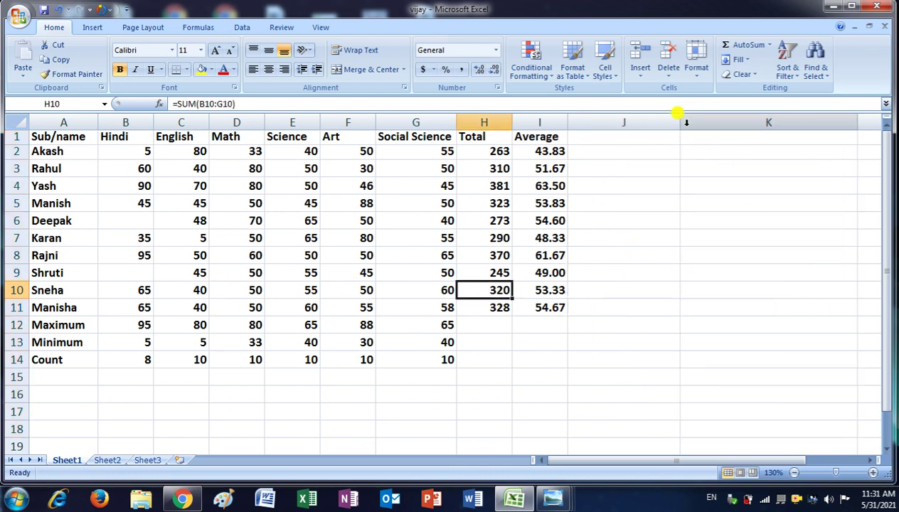
{"action": "left_click_drag", "start_coordinate": [681, 122], "coordinate": [617, 122]}
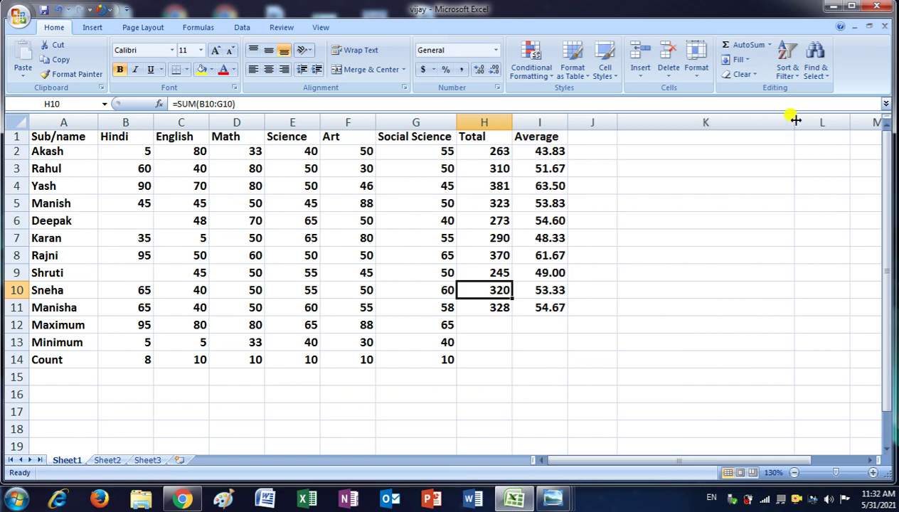
{"action": "left_click_drag", "start_coordinate": [795, 121], "coordinate": [712, 122]}
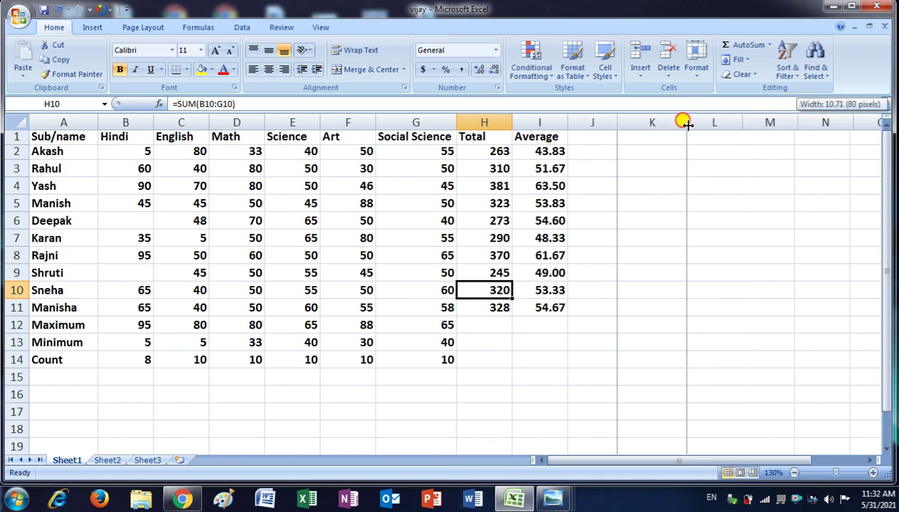
{"action": "left_click_drag", "start_coordinate": [702, 123], "coordinate": [687, 122]}
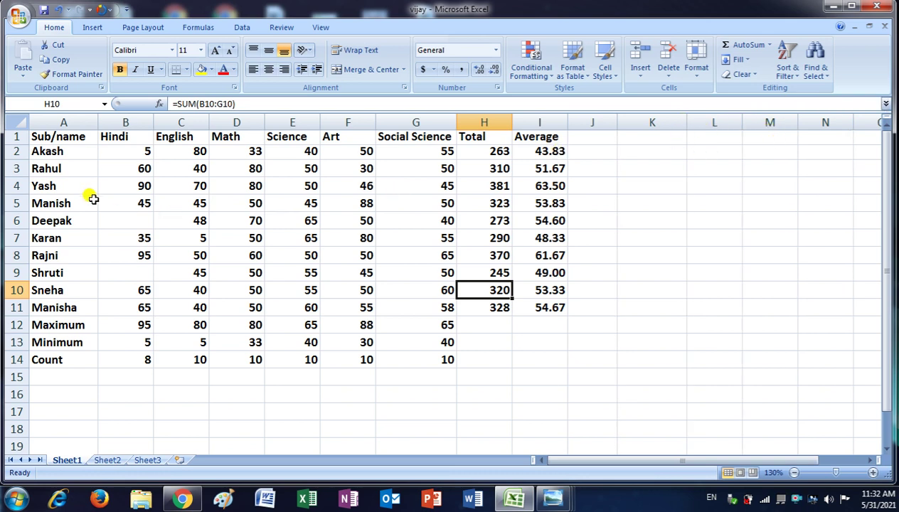
{"action": "left_click_drag", "start_coordinate": [135, 137], "coordinate": [129, 319]}
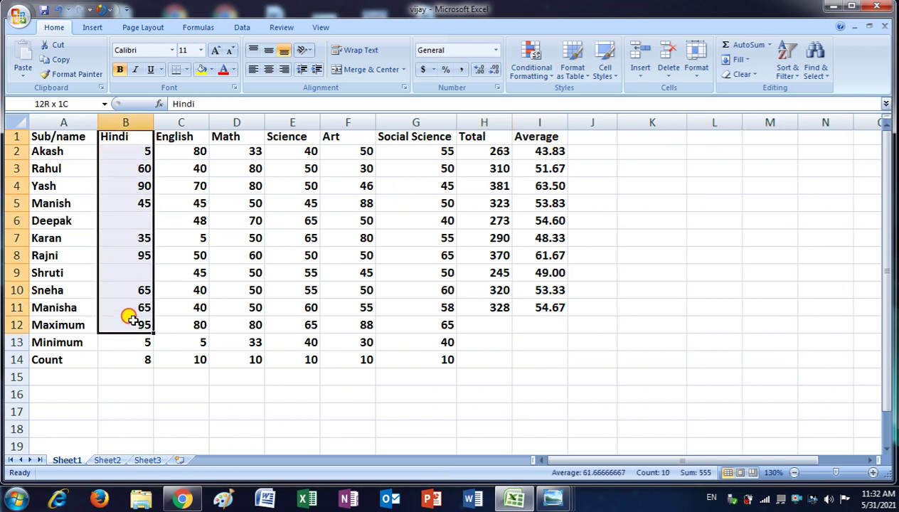
- Move the Hindi marks from column B to column K, starting at K1
{"action": "left_click", "coordinate": [134, 121]}
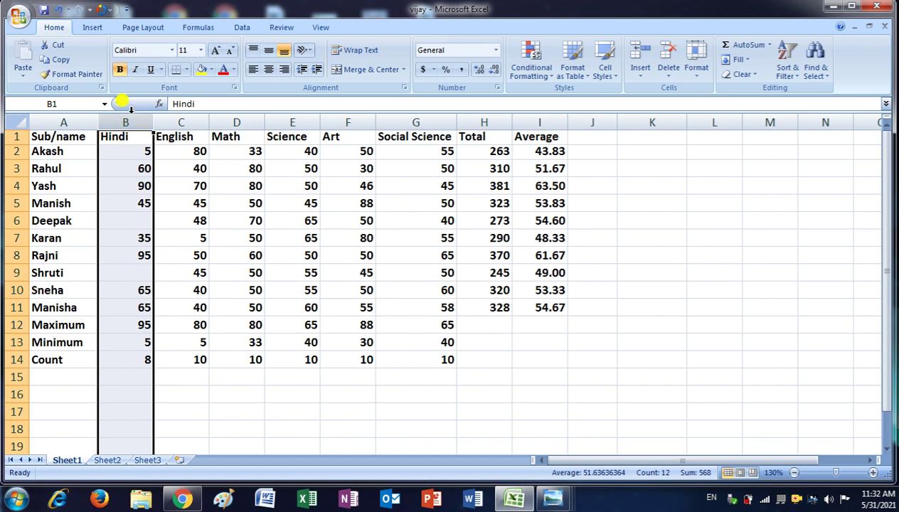
{"action": "left_click", "coordinate": [54, 45]}
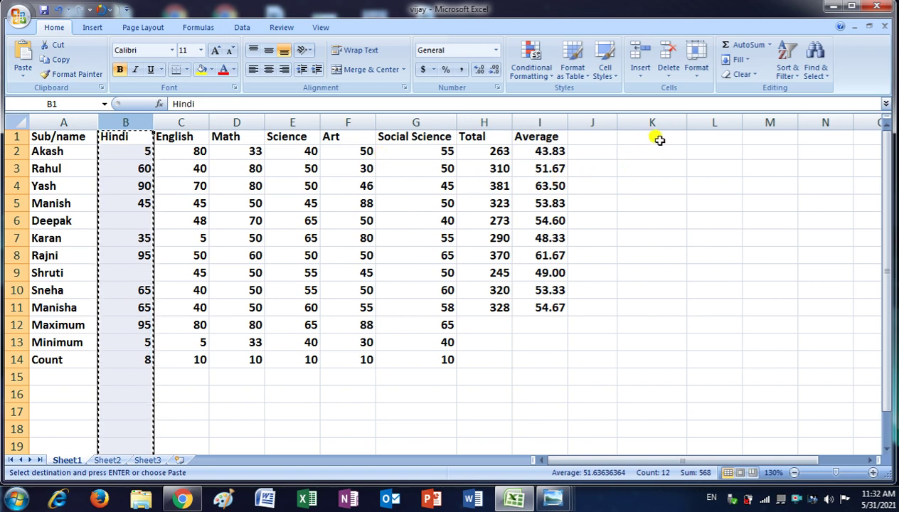
{"action": "left_click", "coordinate": [650, 139]}
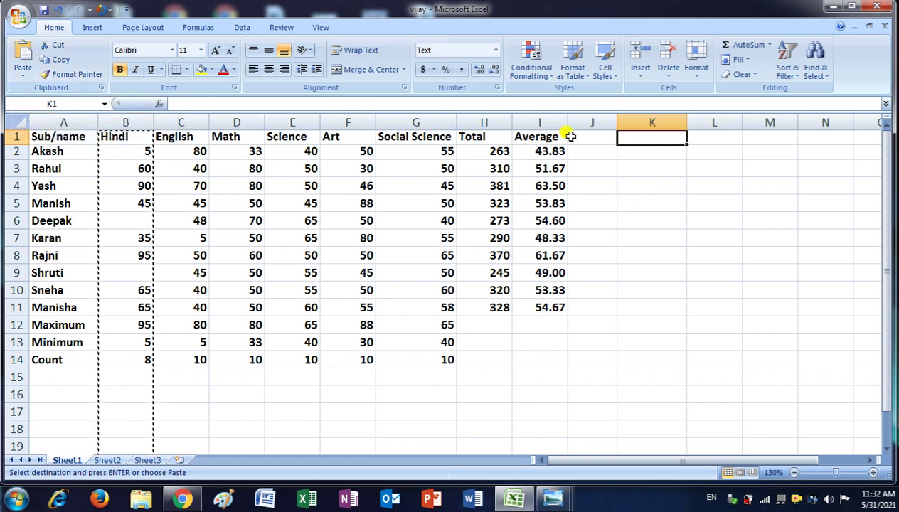
{"action": "left_click", "coordinate": [24, 62]}
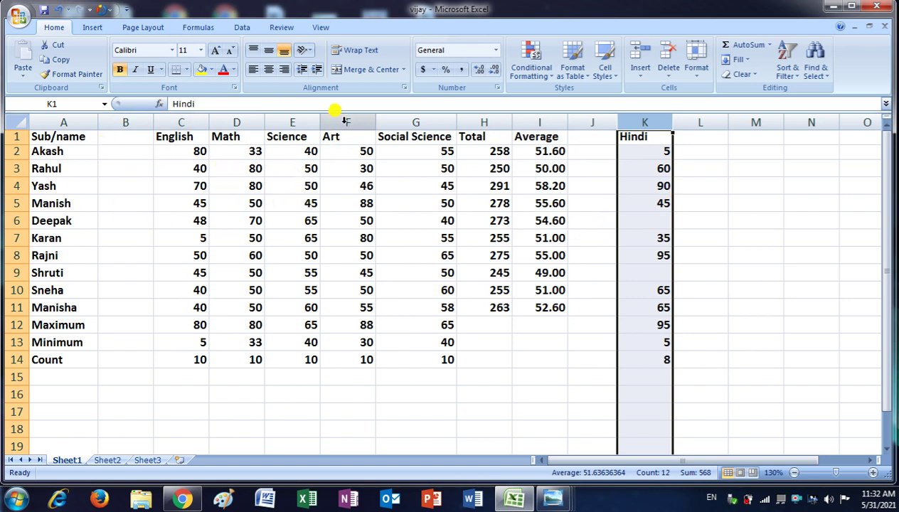
- Move the Art marks from column F into column B, starting at B1
{"action": "left_click", "coordinate": [347, 121]}
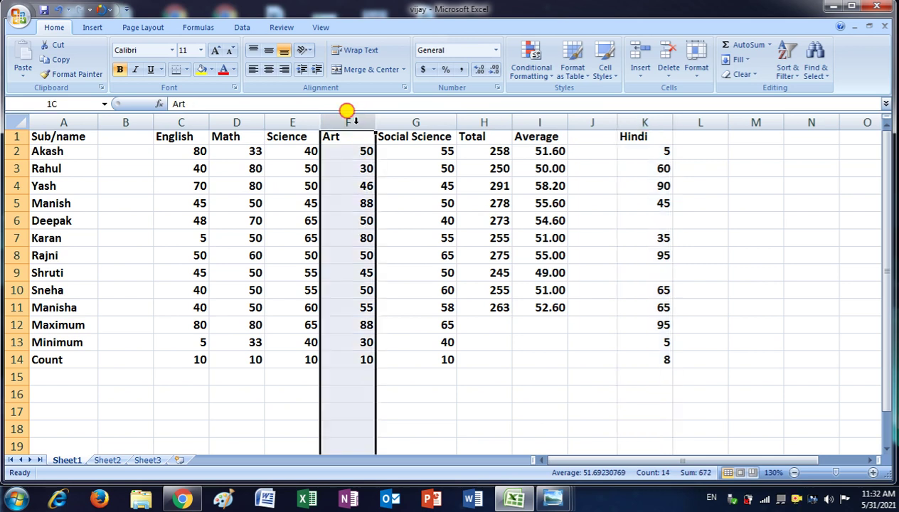
{"action": "left_click", "coordinate": [62, 46]}
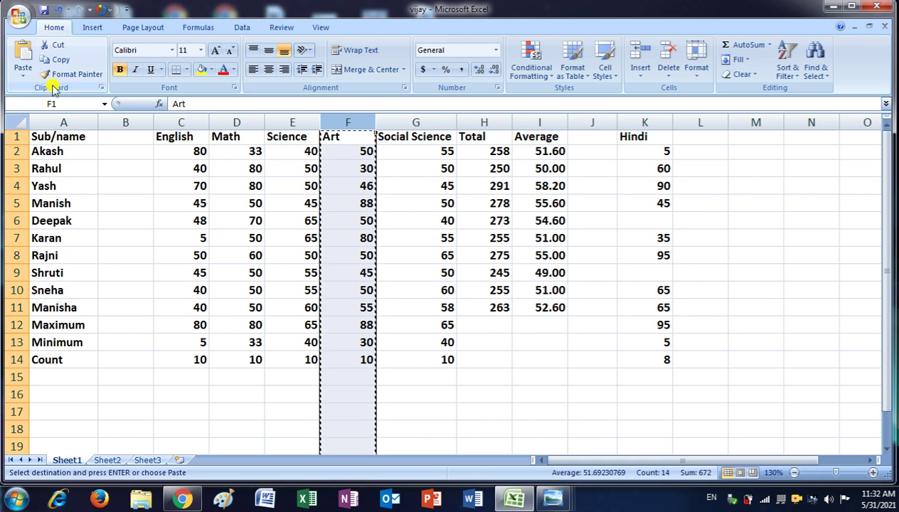
{"action": "left_click", "coordinate": [126, 139]}
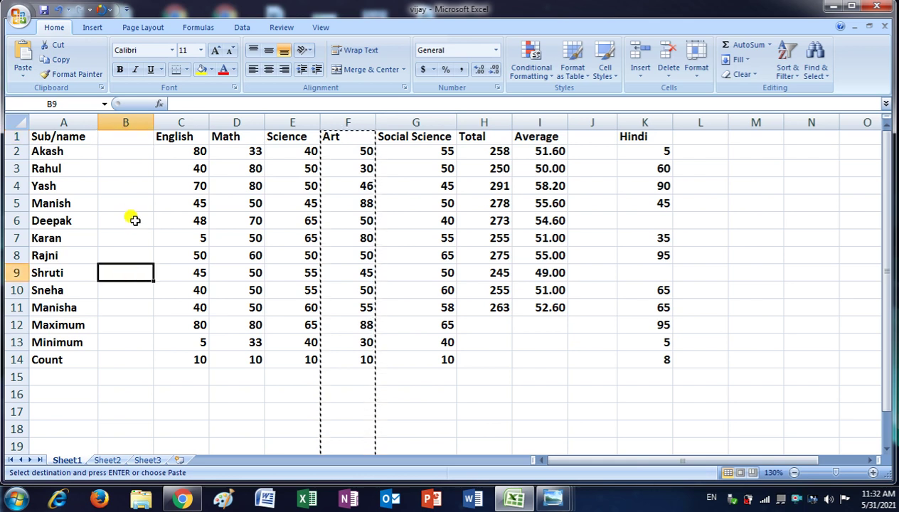
{"action": "left_click", "coordinate": [135, 292]}
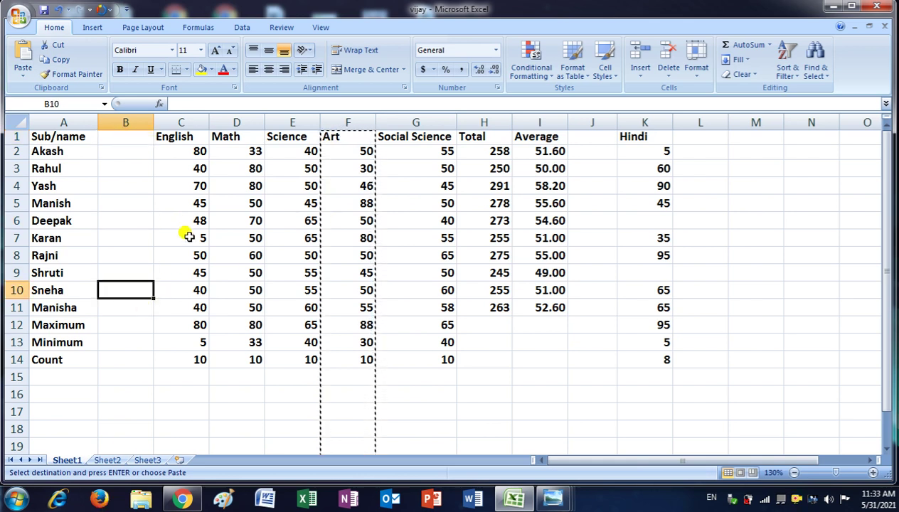
{"action": "left_click", "coordinate": [126, 137]}
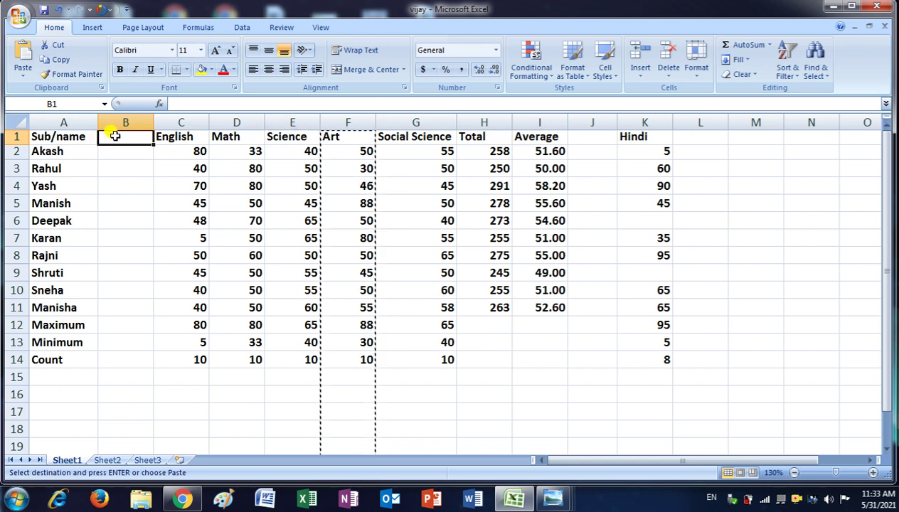
{"action": "left_click", "coordinate": [22, 62]}
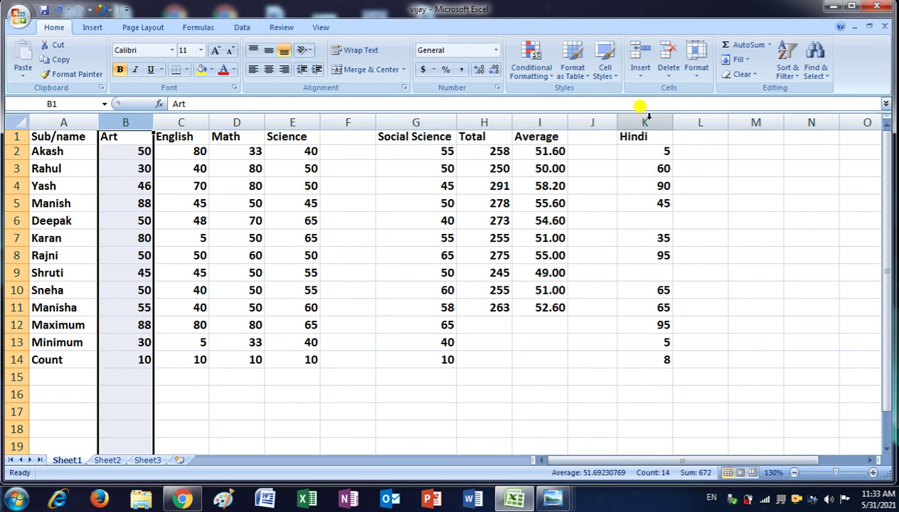
{"action": "left_click", "coordinate": [645, 119]}
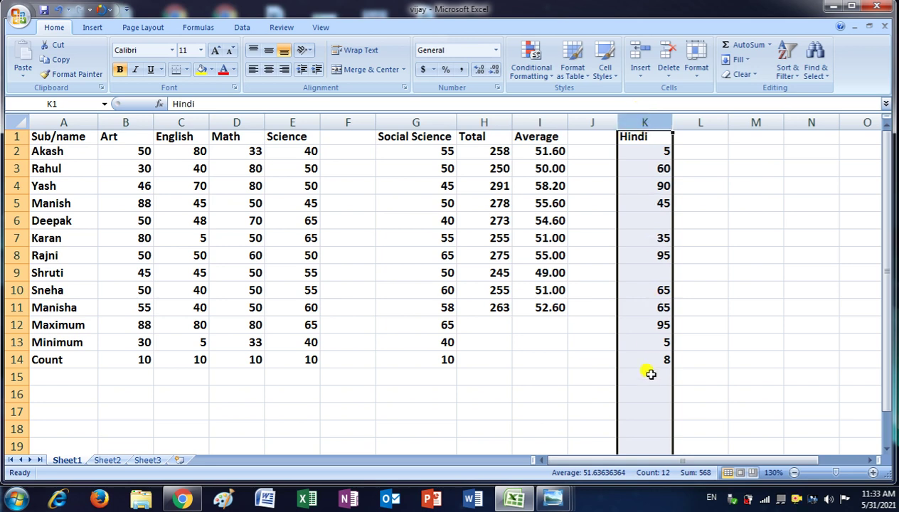
- Move the Hindi marks from column K into column F beside Science
{"action": "left_click", "coordinate": [59, 45]}
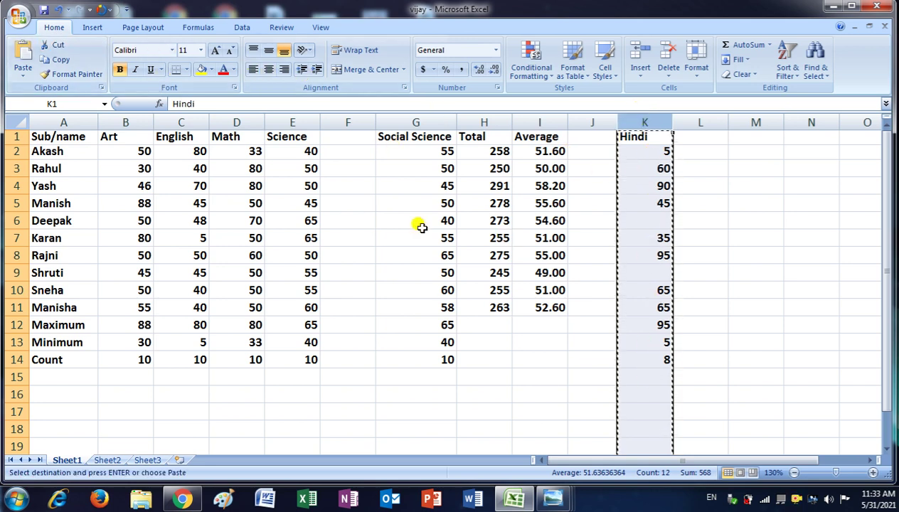
{"action": "left_click", "coordinate": [352, 137]}
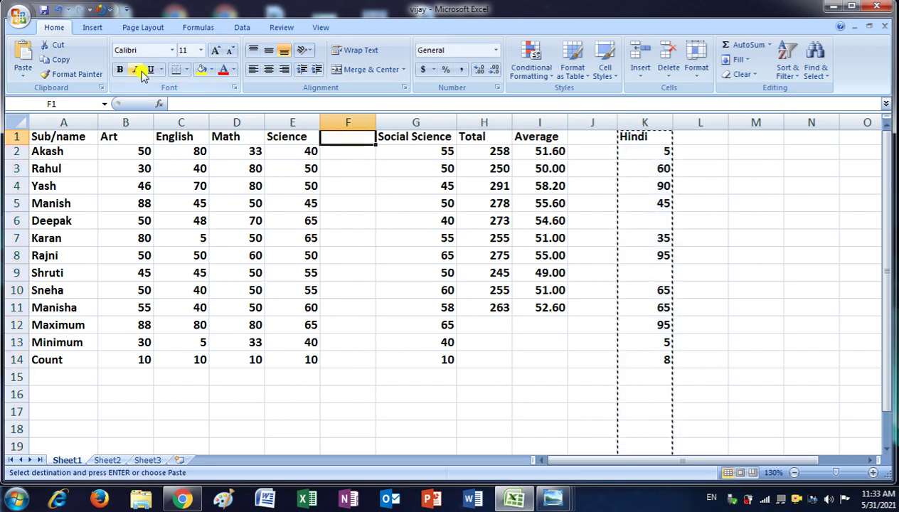
{"action": "left_click", "coordinate": [22, 51]}
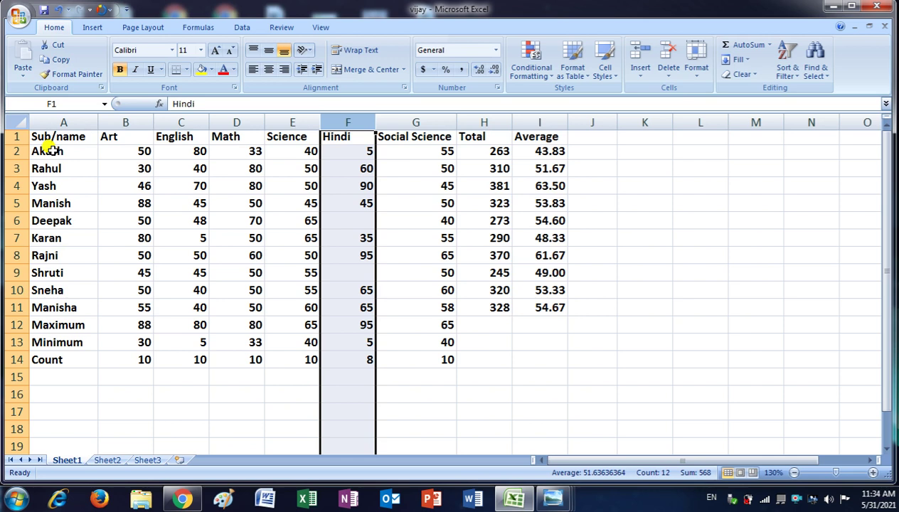
{"action": "left_click_drag", "start_coordinate": [51, 150], "coordinate": [62, 275]}
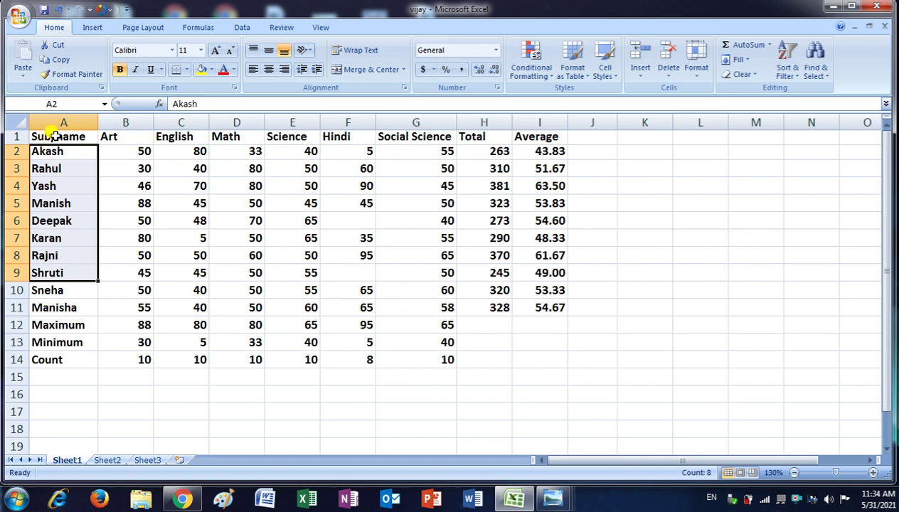
- Copy the student names A1:A11 to L1:L11, then switch to Sheet2
{"action": "left_click_drag", "start_coordinate": [55, 135], "coordinate": [64, 306]}
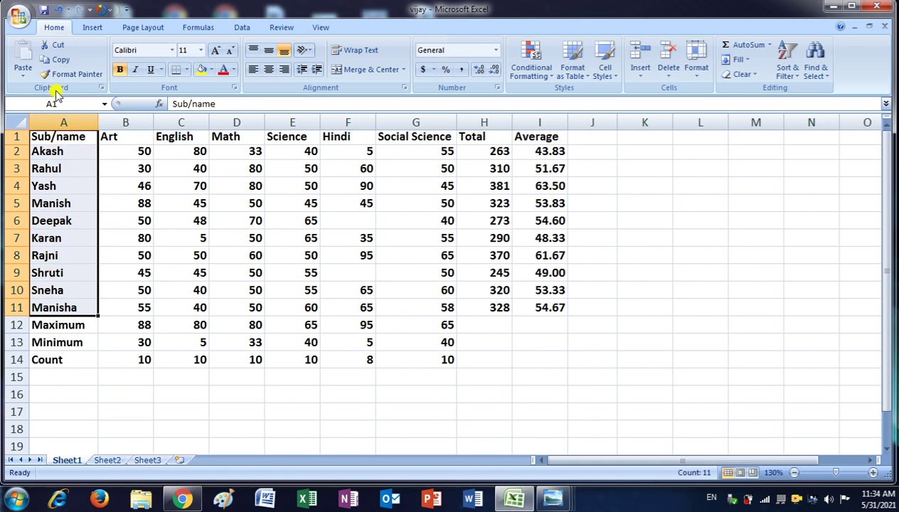
{"action": "left_click", "coordinate": [56, 62]}
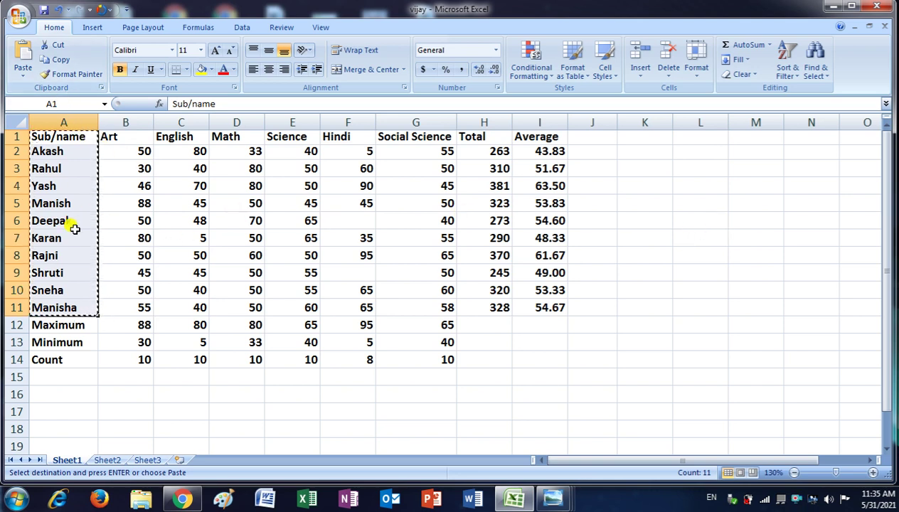
{"action": "left_click", "coordinate": [702, 138]}
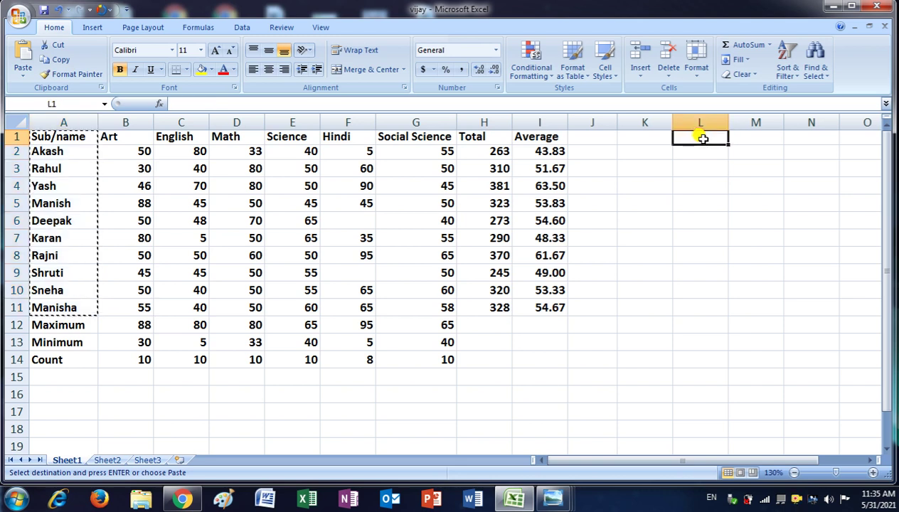
{"action": "left_click", "coordinate": [26, 57]}
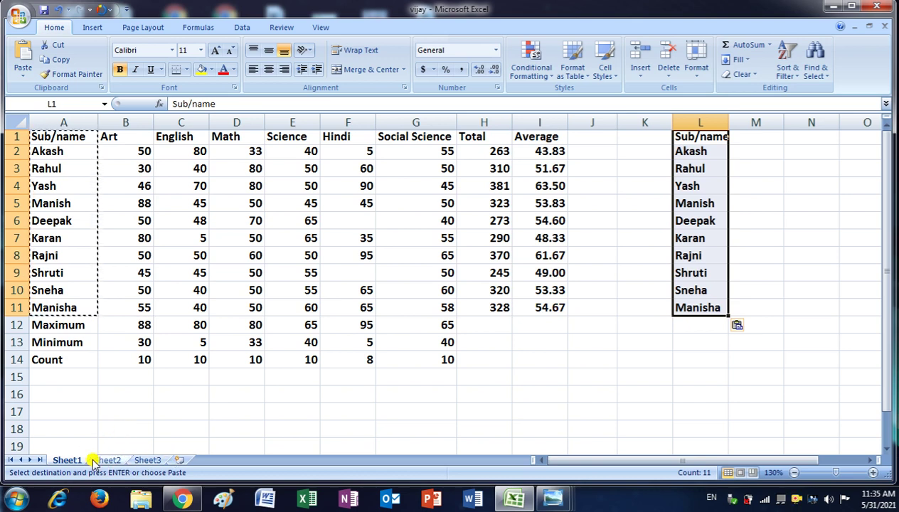
{"action": "left_click", "coordinate": [112, 461]}
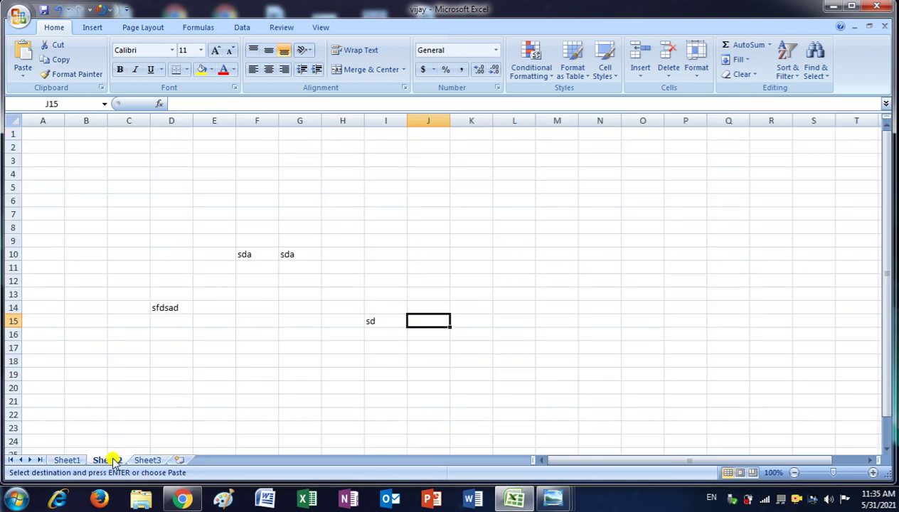
- Delete Sheet2's stray entries in the C4:K20 block
{"action": "left_click_drag", "start_coordinate": [126, 172], "coordinate": [453, 384]}
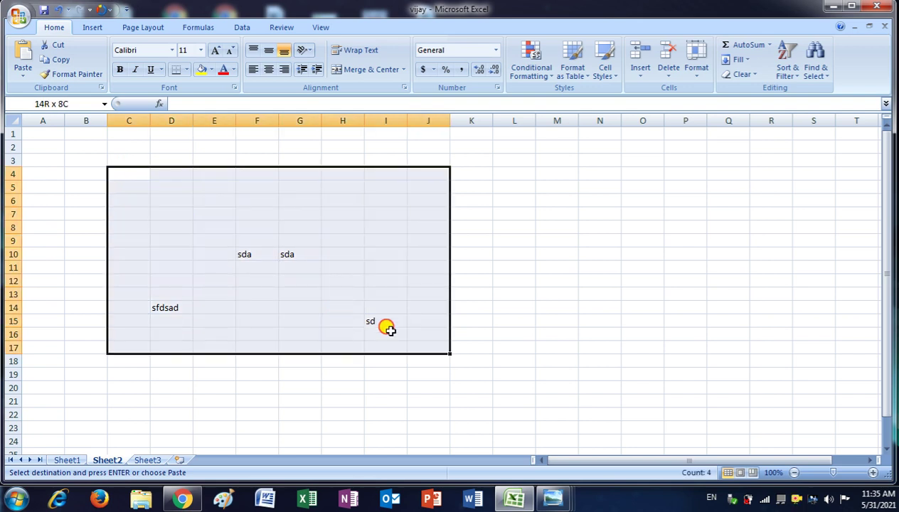
{"action": "key", "text": "Delete"}
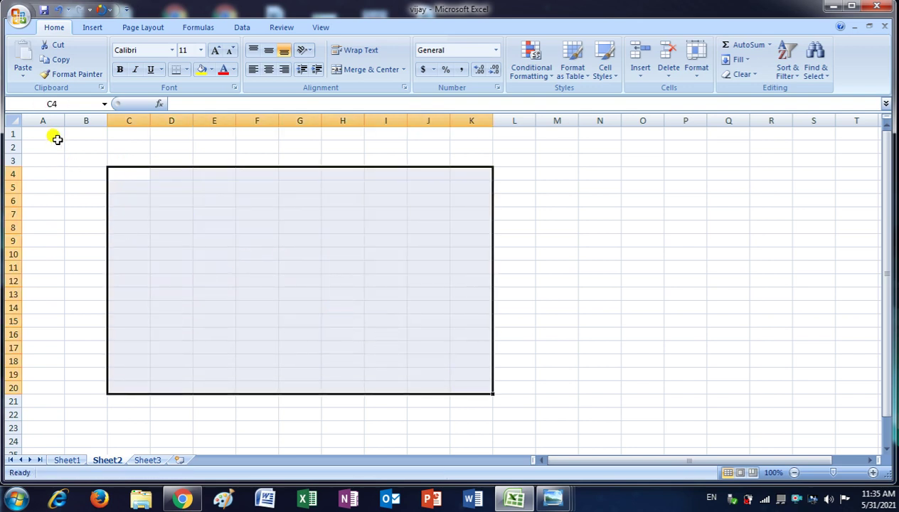
{"action": "left_click", "coordinate": [50, 136]}
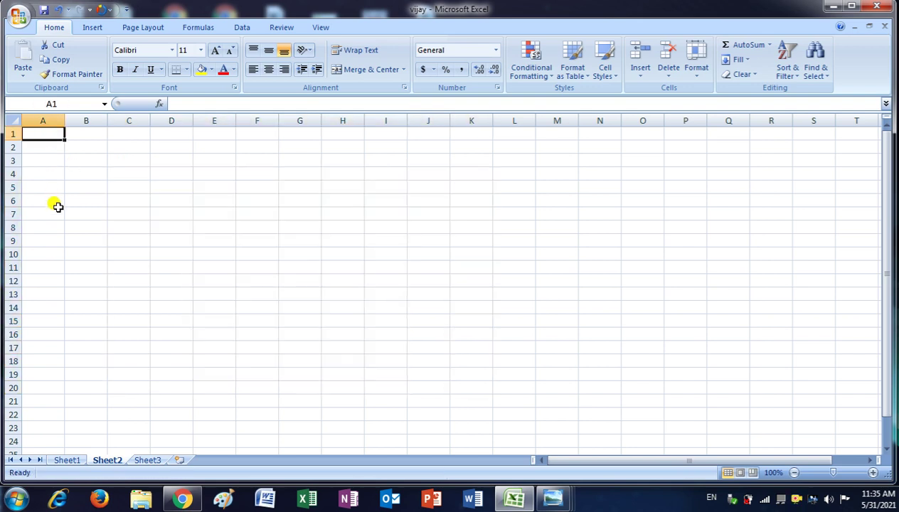
- Copy the names A1:A11 from Sheet1 and paste them at A1 on Sheet2
{"action": "left_click", "coordinate": [67, 460]}
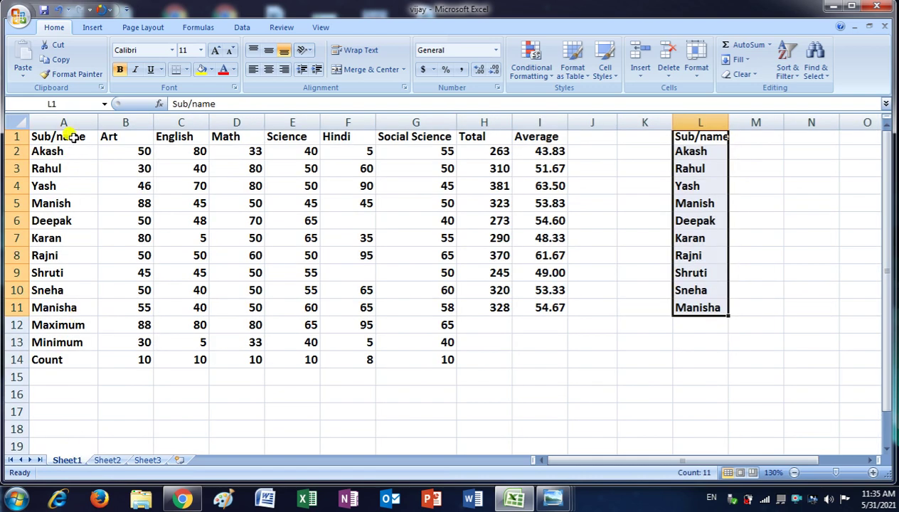
{"action": "left_click_drag", "start_coordinate": [71, 136], "coordinate": [76, 306]}
{"action": "left_click", "coordinate": [62, 63]}
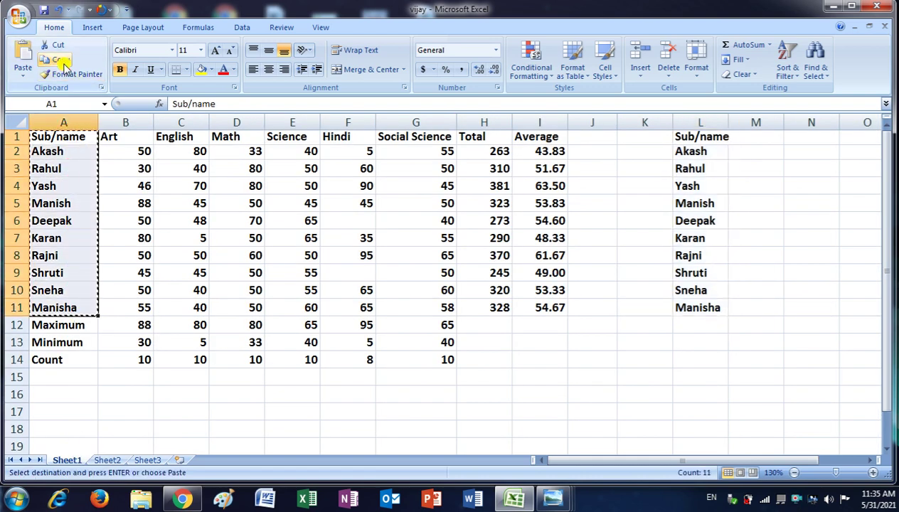
{"action": "left_click", "coordinate": [106, 460]}
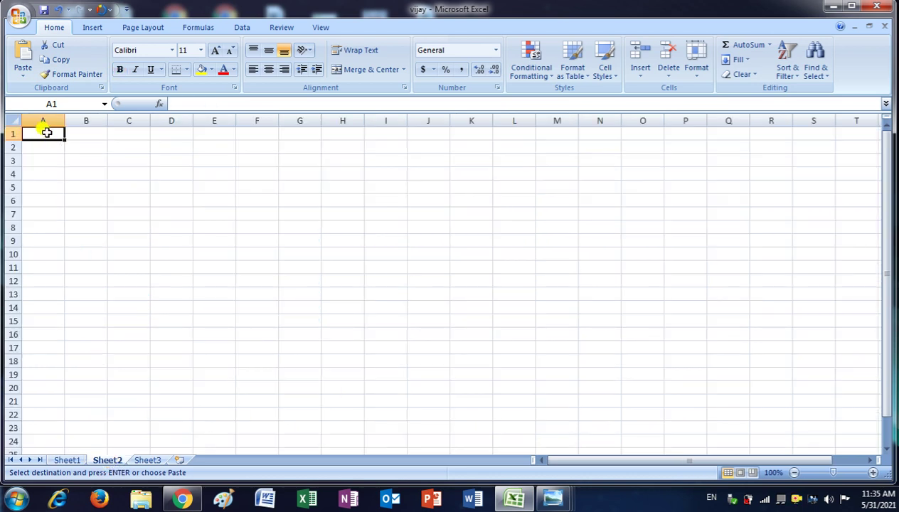
{"action": "left_click", "coordinate": [23, 57]}
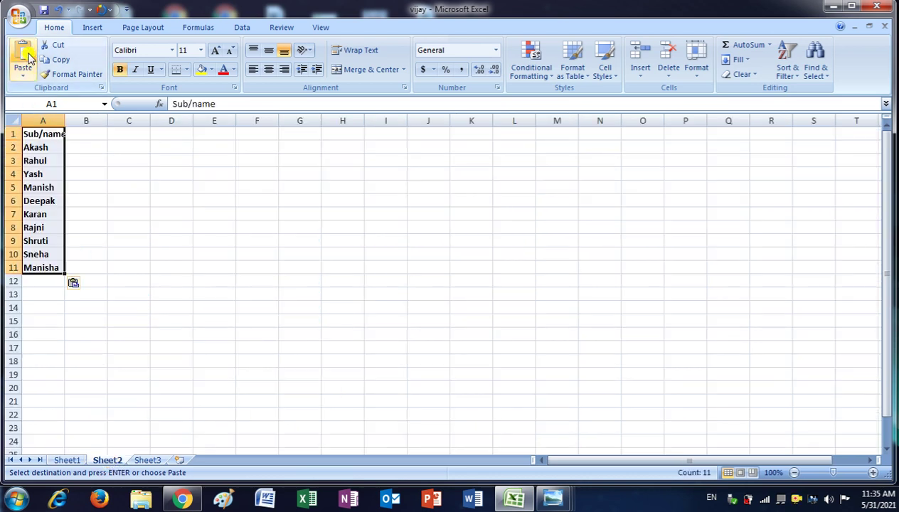
- Paste further copies of the names list at F1, H1, J1 and D16
{"action": "left_click", "coordinate": [246, 134]}
{"action": "left_click", "coordinate": [21, 57]}
{"action": "left_click", "coordinate": [332, 135]}
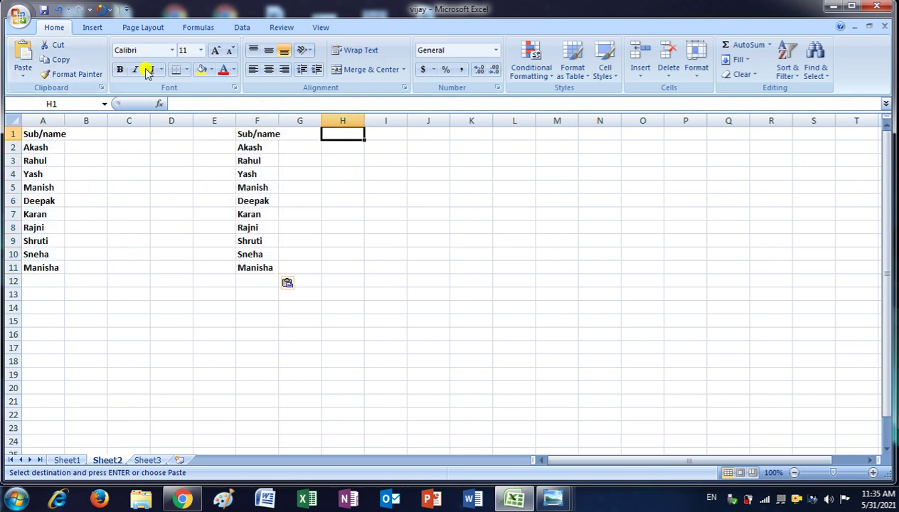
{"action": "left_click", "coordinate": [22, 51]}
{"action": "left_click", "coordinate": [427, 136]}
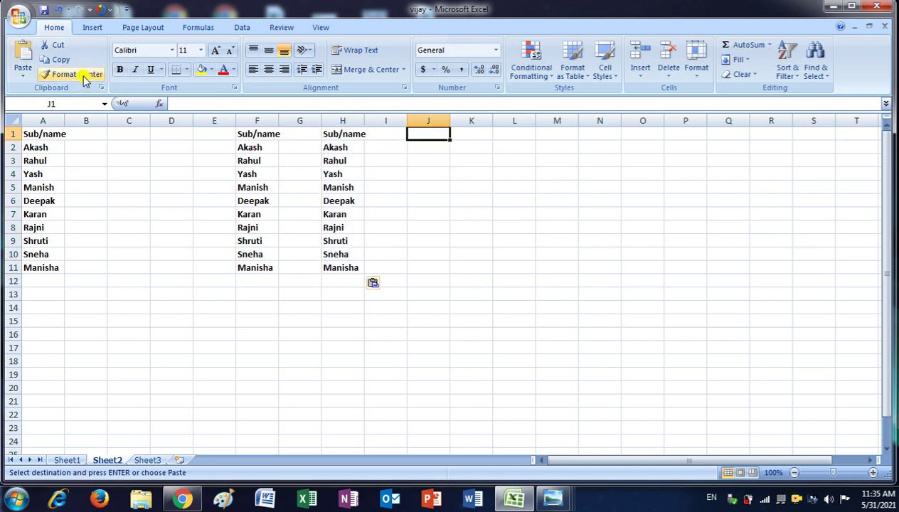
{"action": "left_click", "coordinate": [23, 56]}
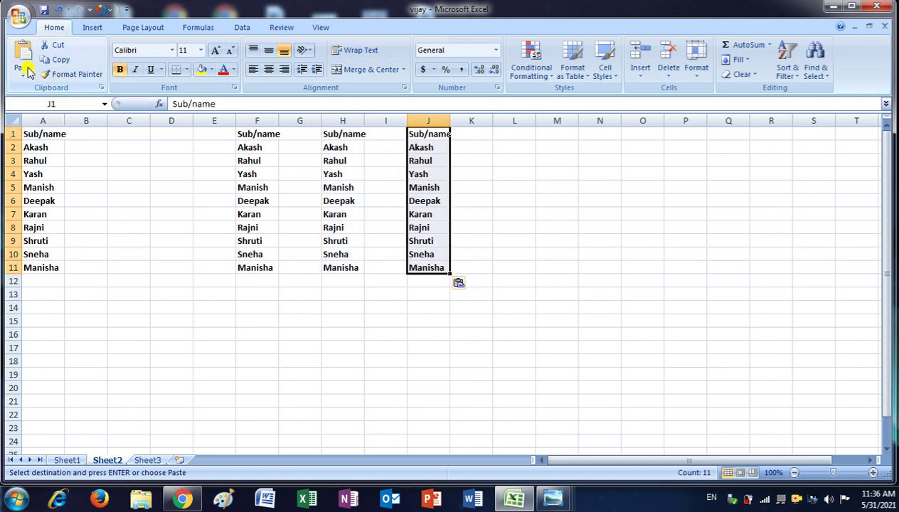
{"action": "left_click", "coordinate": [178, 332]}
{"action": "left_click", "coordinate": [22, 56]}
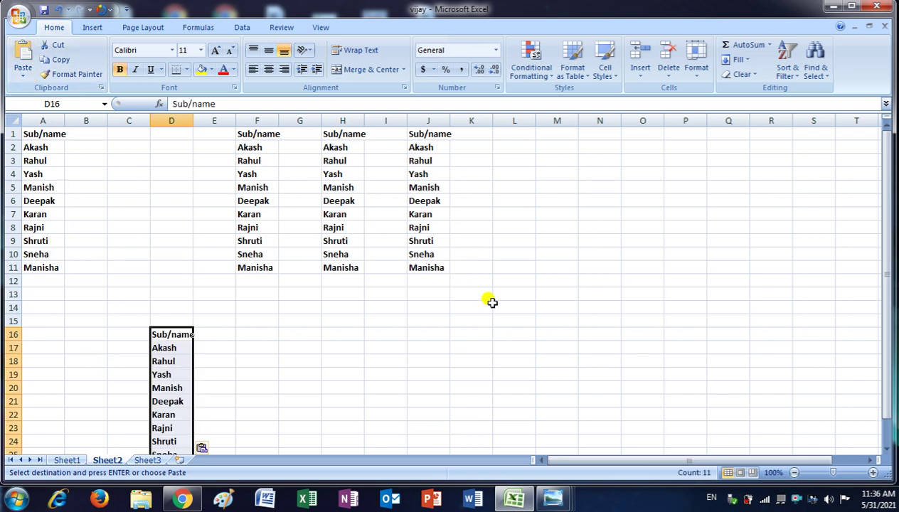
- Clear all the pasted names from Sheet2 and return to Sheet1
{"action": "mouse_move", "coordinate": [487, 131]}
{"action": "left_mouse_down"}
{"action": "mouse_move", "coordinate": [211, 462]}
{"action": "mouse_move", "coordinate": [36, 430]}
{"action": "left_mouse_up"}
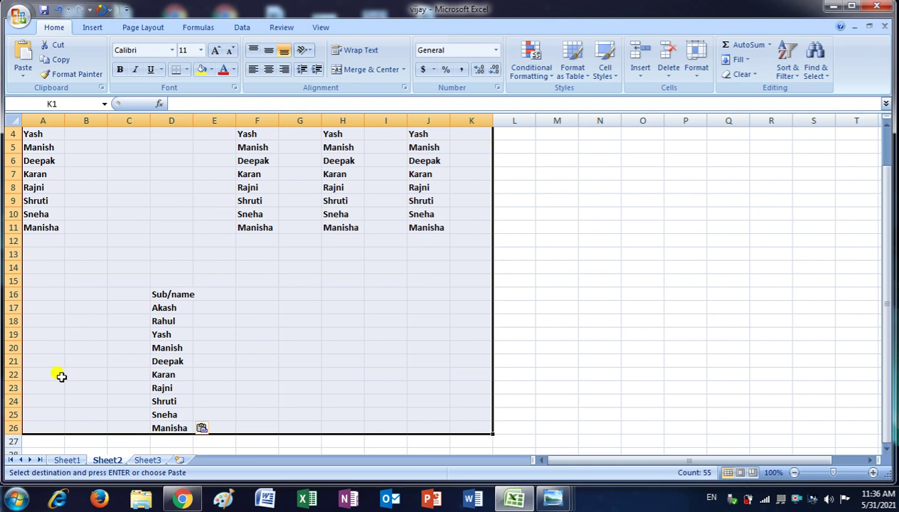
{"action": "key", "text": "Delete"}
{"action": "left_click", "coordinate": [75, 462]}
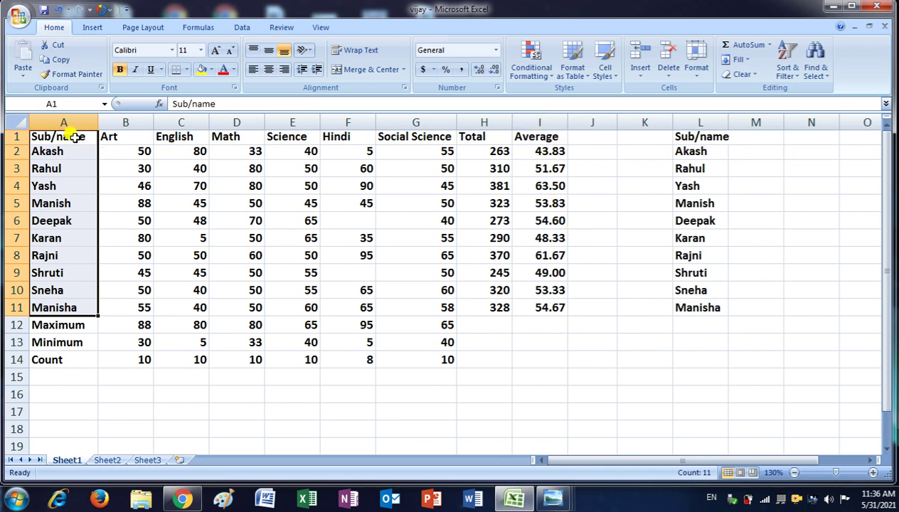
- Copy the marks table A1:I14 from Sheet1 to A1 on Sheet2
{"action": "left_click_drag", "start_coordinate": [64, 129], "coordinate": [537, 351]}
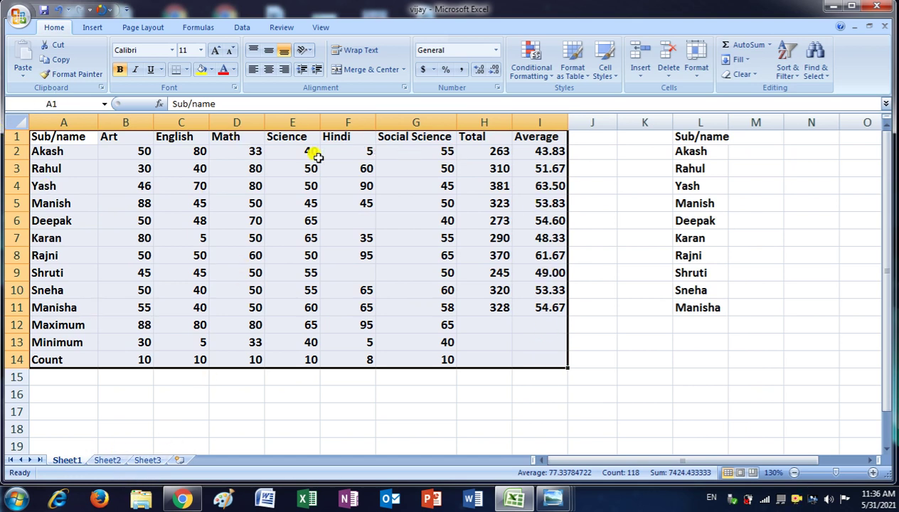
{"action": "left_click", "coordinate": [60, 60]}
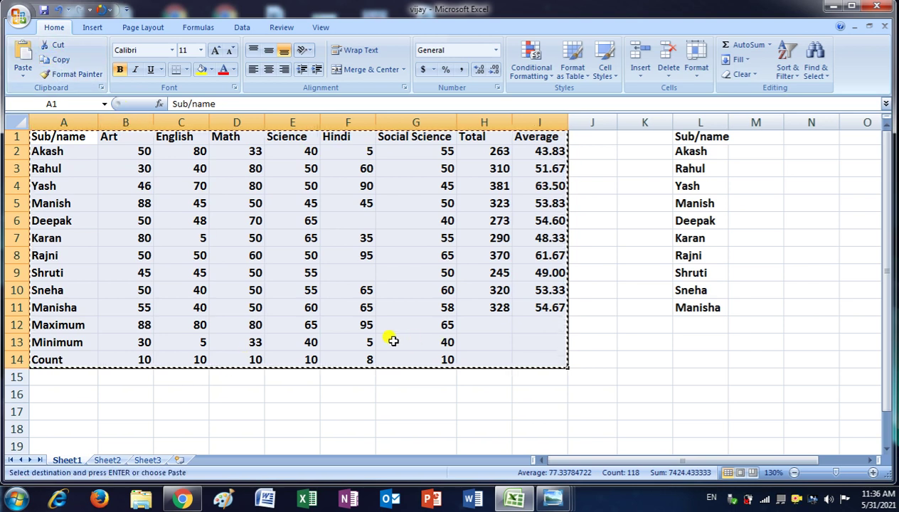
{"action": "left_click", "coordinate": [108, 460]}
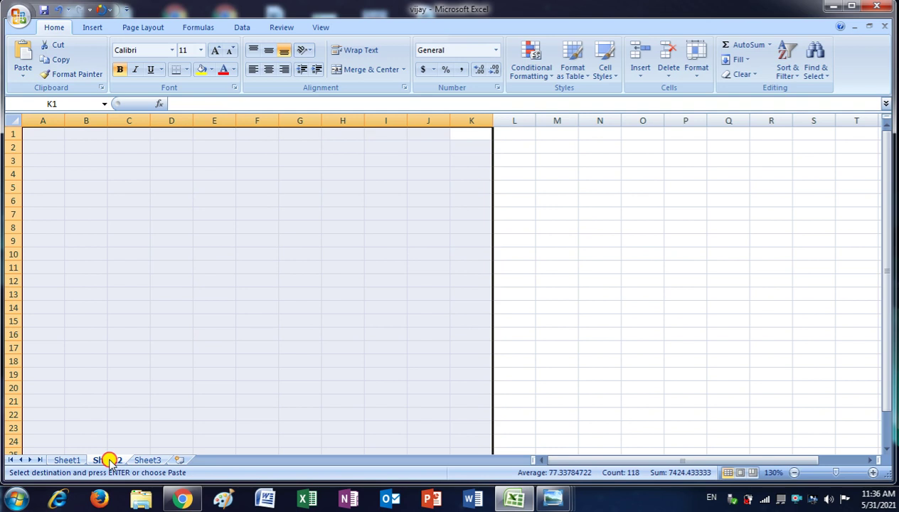
{"action": "left_click", "coordinate": [45, 131]}
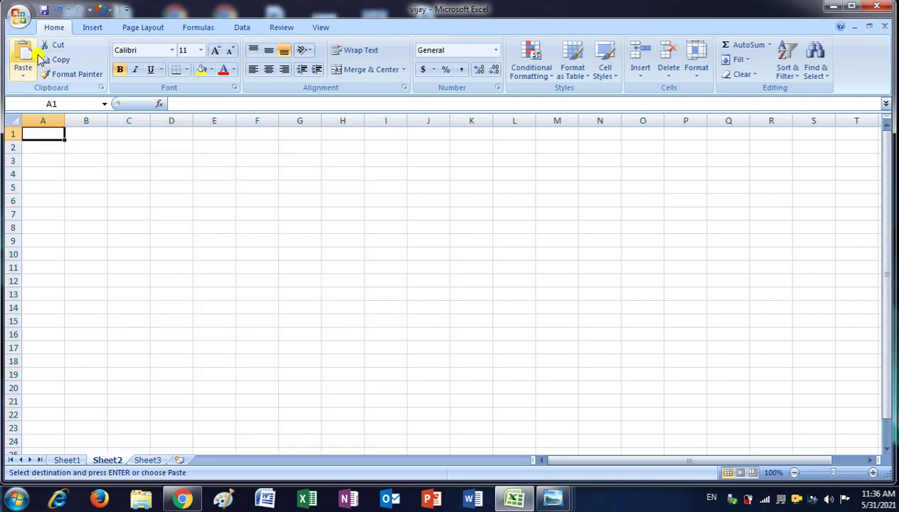
{"action": "left_click", "coordinate": [22, 58]}
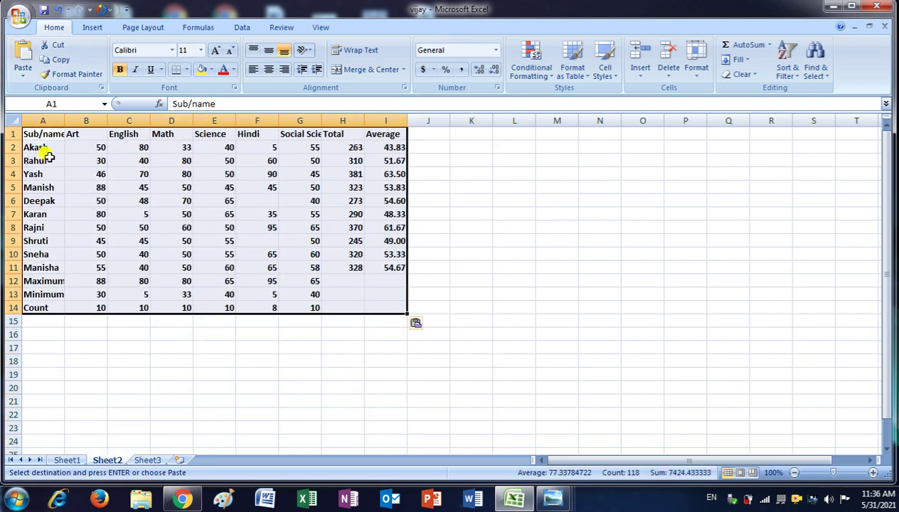
{"action": "left_click", "coordinate": [68, 460]}
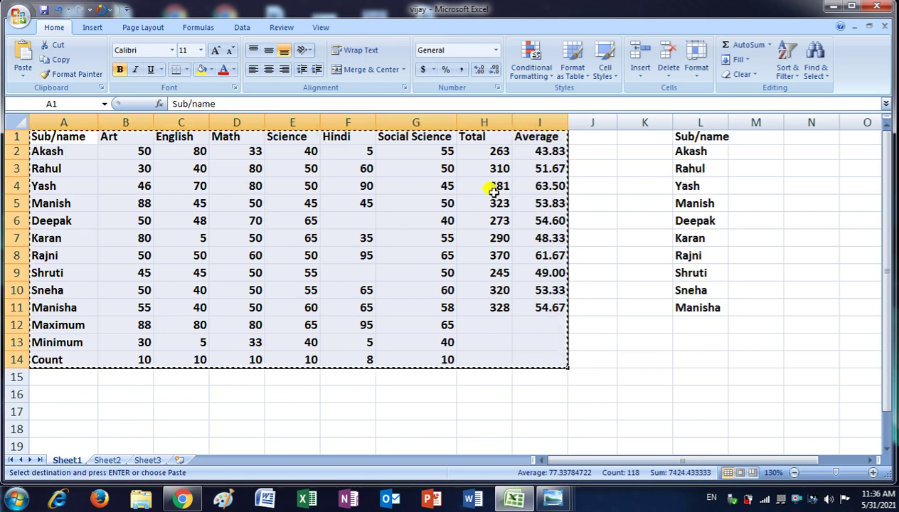
{"action": "double_click", "coordinate": [640, 220]}
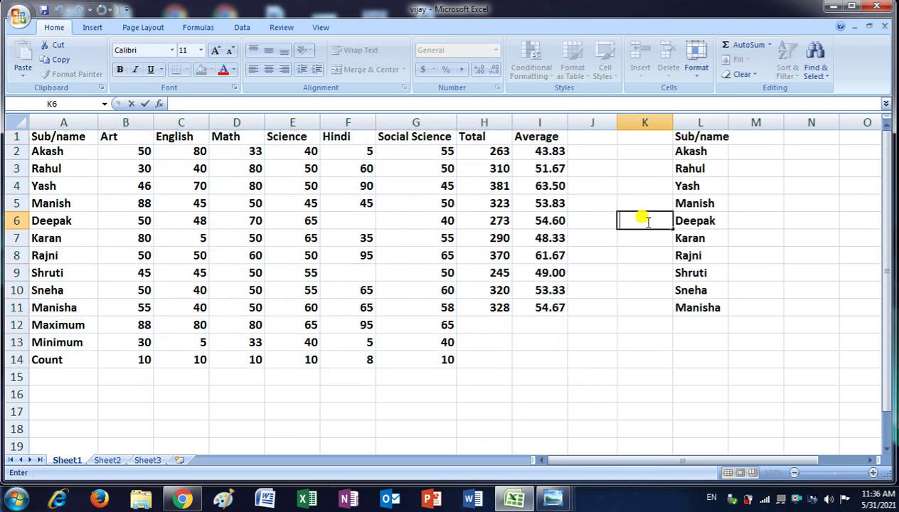
{"action": "left_click", "coordinate": [429, 392]}
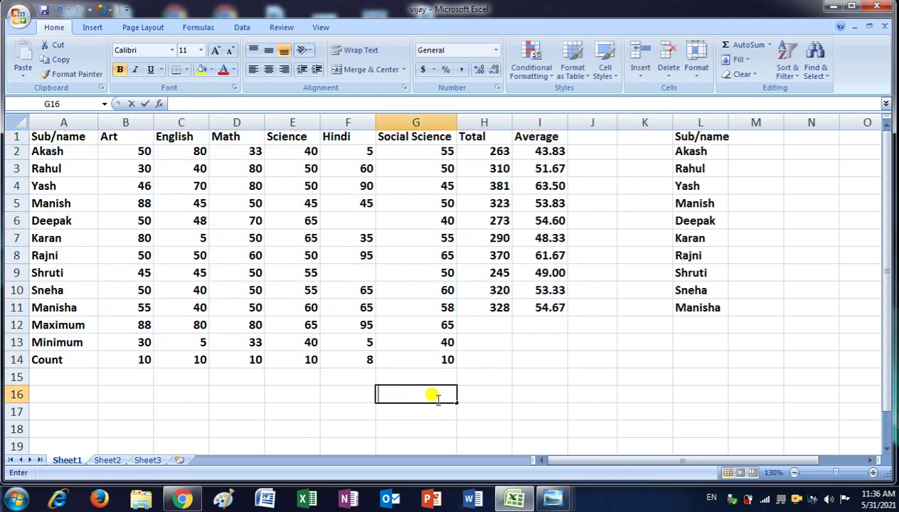
{"action": "left_click", "coordinate": [513, 393]}
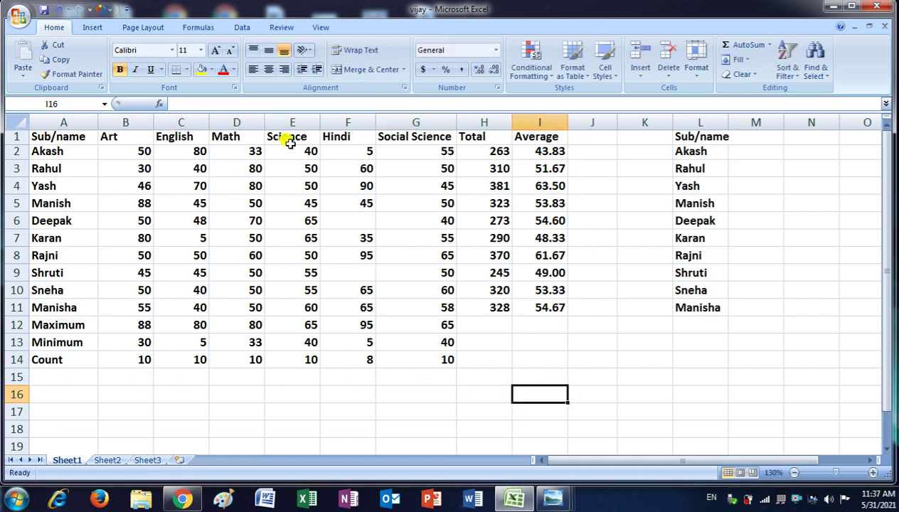
{"action": "left_click", "coordinate": [124, 50]}
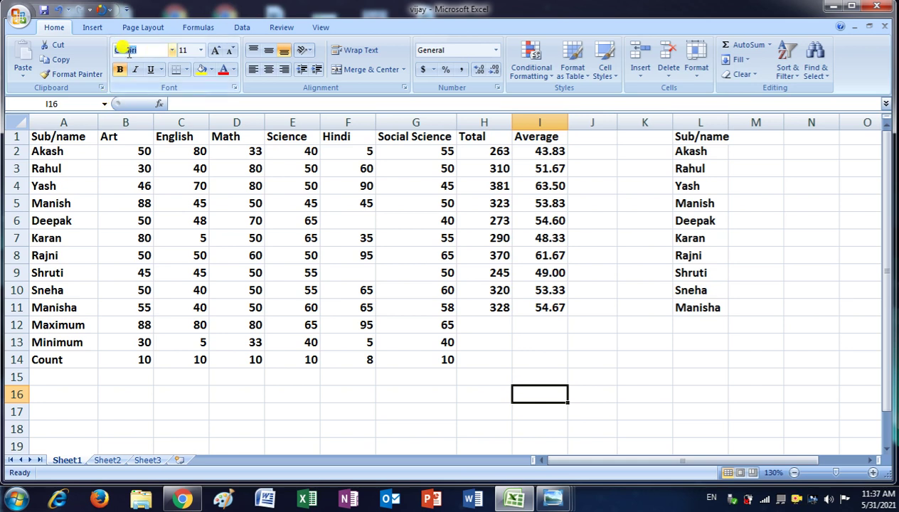
{"action": "left_click_drag", "start_coordinate": [43, 137], "coordinate": [702, 137]}
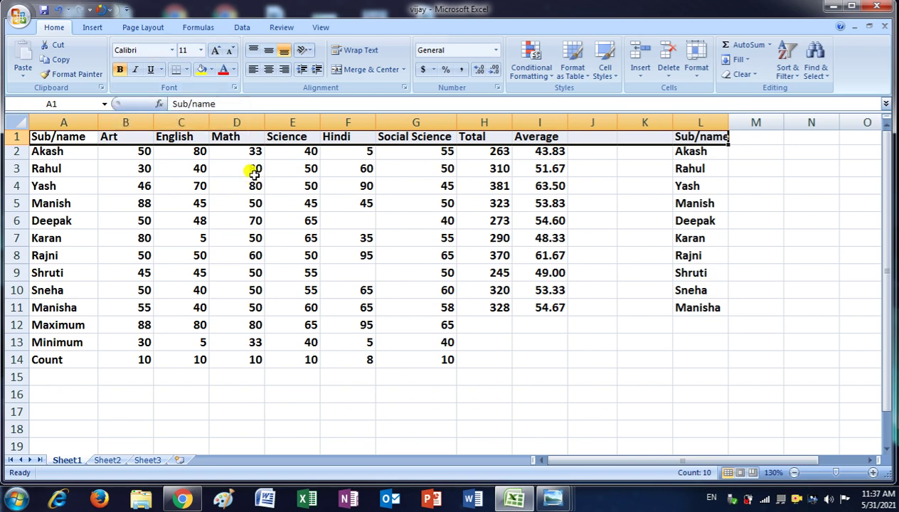
- Format the header row in Brush Script MT font at size 18
{"action": "left_click", "coordinate": [171, 55]}
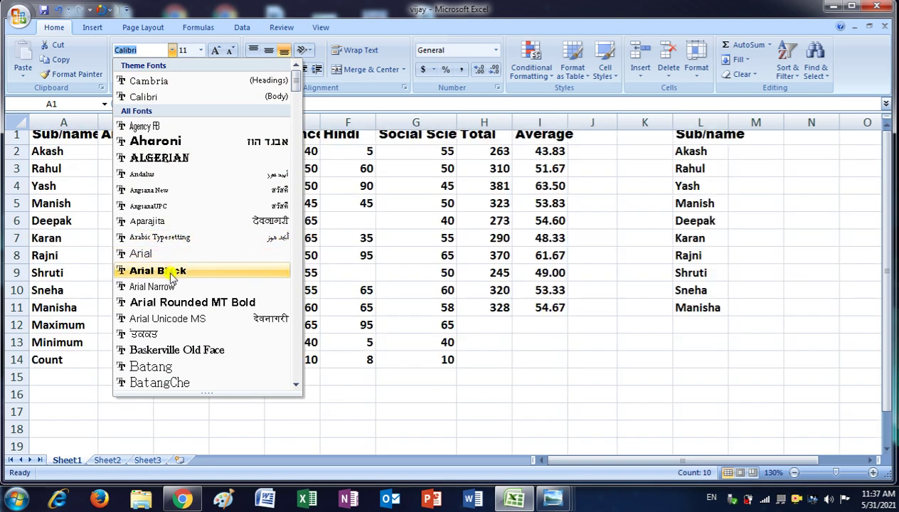
{"action": "left_click_drag", "start_coordinate": [296, 71], "coordinate": [297, 115]}
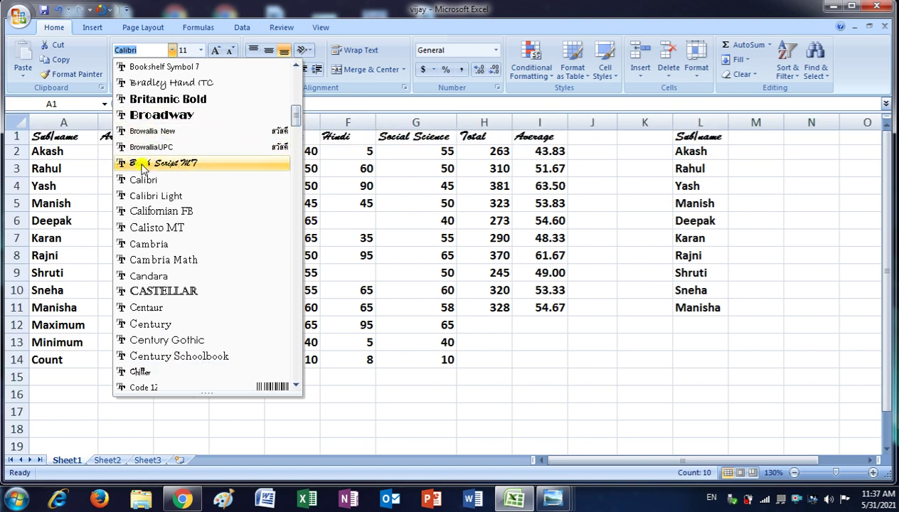
{"action": "left_click", "coordinate": [178, 165]}
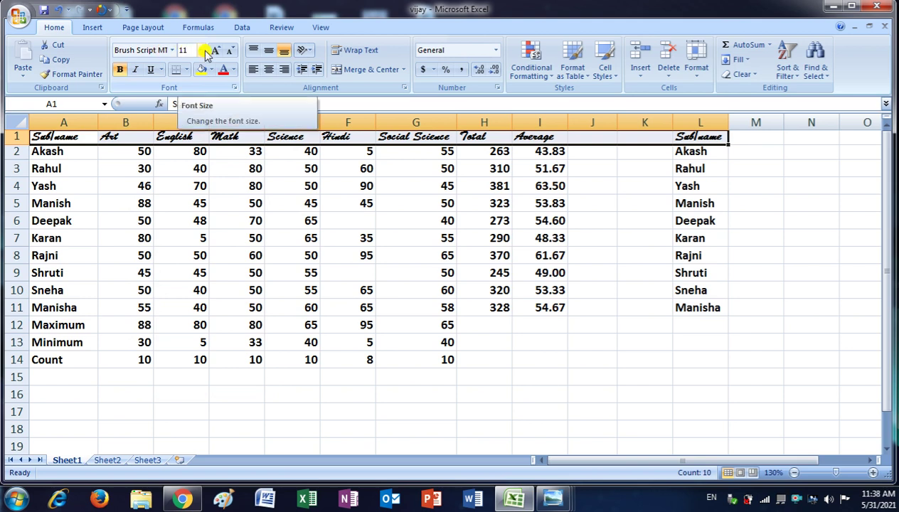
{"action": "left_click", "coordinate": [202, 51]}
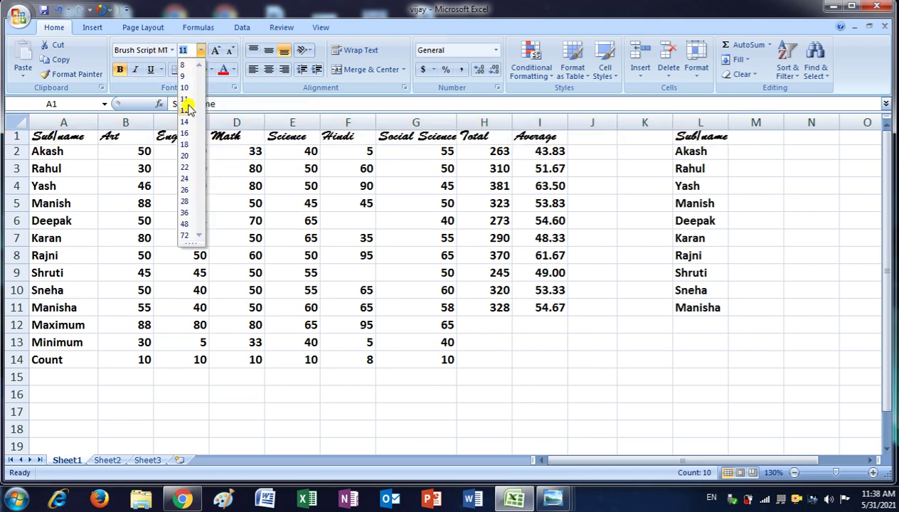
{"action": "left_click", "coordinate": [187, 146]}
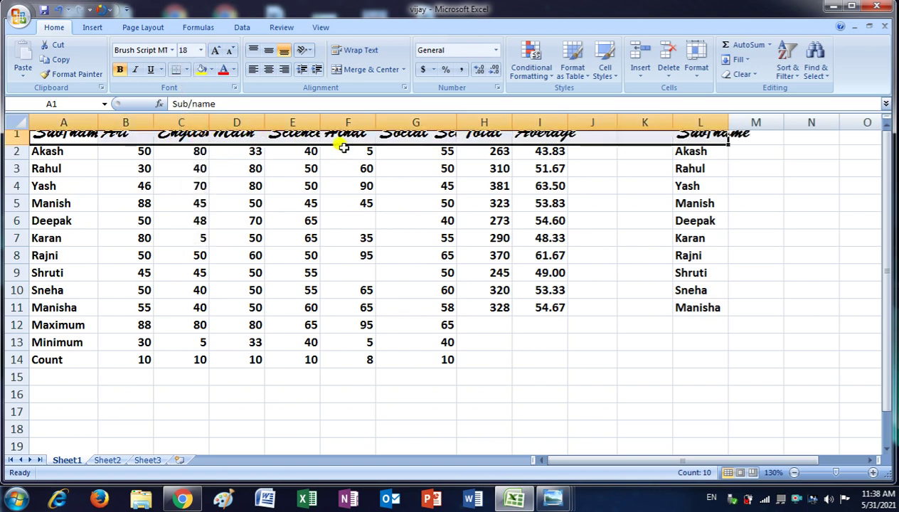
{"action": "left_click", "coordinate": [117, 196]}
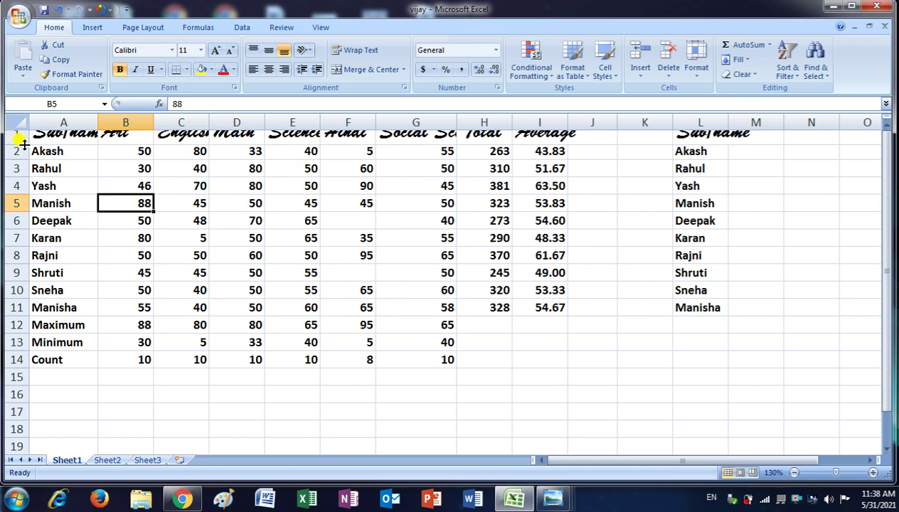
- Make row 1 taller and widen columns E, C and G to fit English and Social Science
{"action": "left_click_drag", "start_coordinate": [23, 144], "coordinate": [23, 160]}
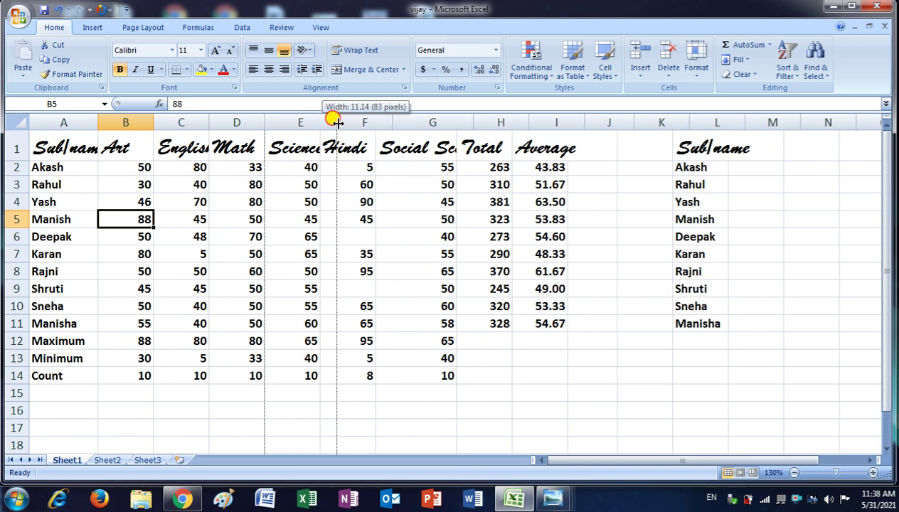
{"action": "left_click_drag", "start_coordinate": [316, 125], "coordinate": [335, 125]}
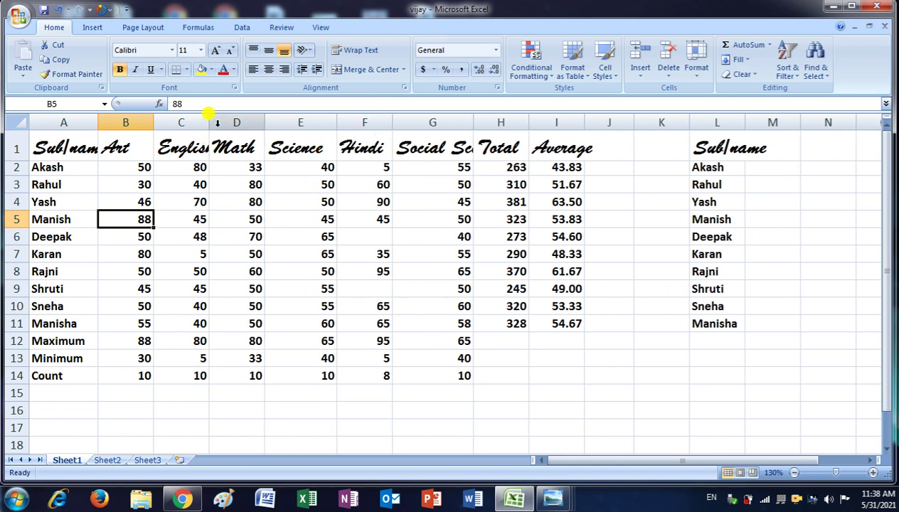
{"action": "left_click_drag", "start_coordinate": [209, 125], "coordinate": [236, 125]}
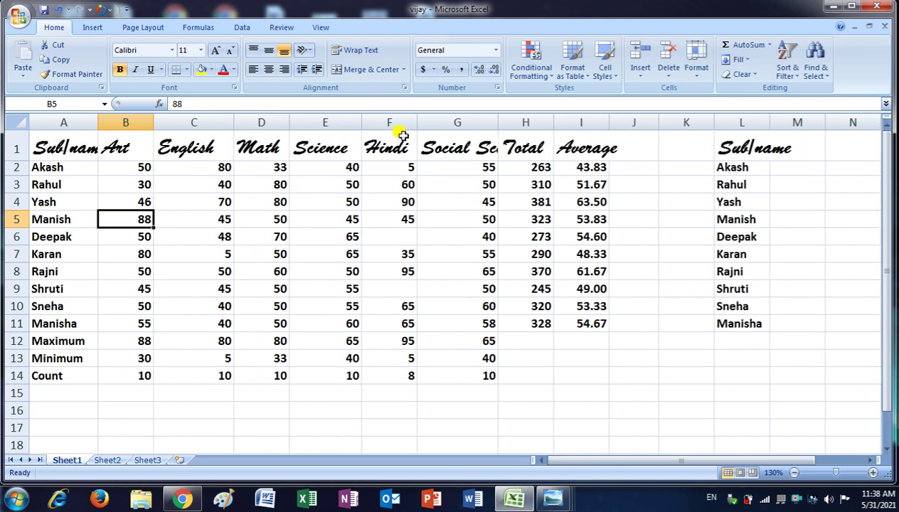
{"action": "left_click_drag", "start_coordinate": [497, 120], "coordinate": [524, 123]}
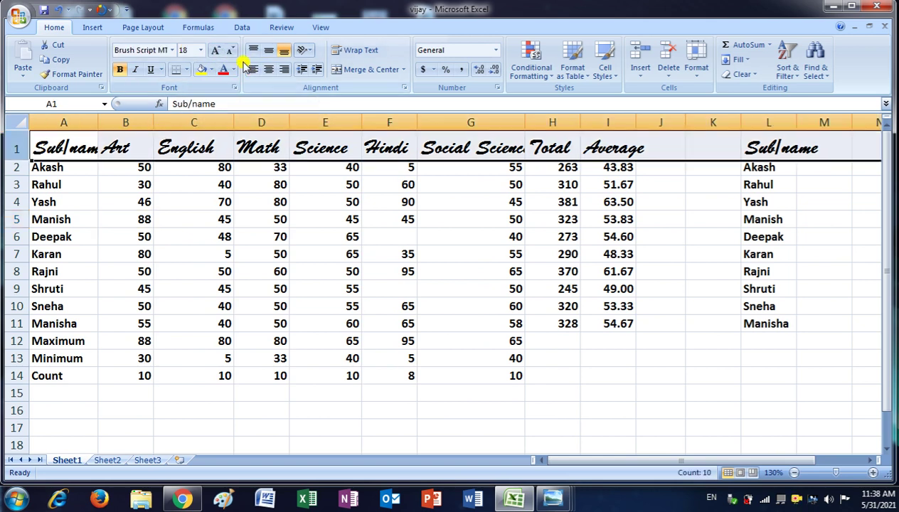
- Step the header font size up and down with Grow and Shrink Font, ending at 24
{"action": "left_click", "coordinate": [214, 51]}
{"action": "left_click", "coordinate": [213, 51]}
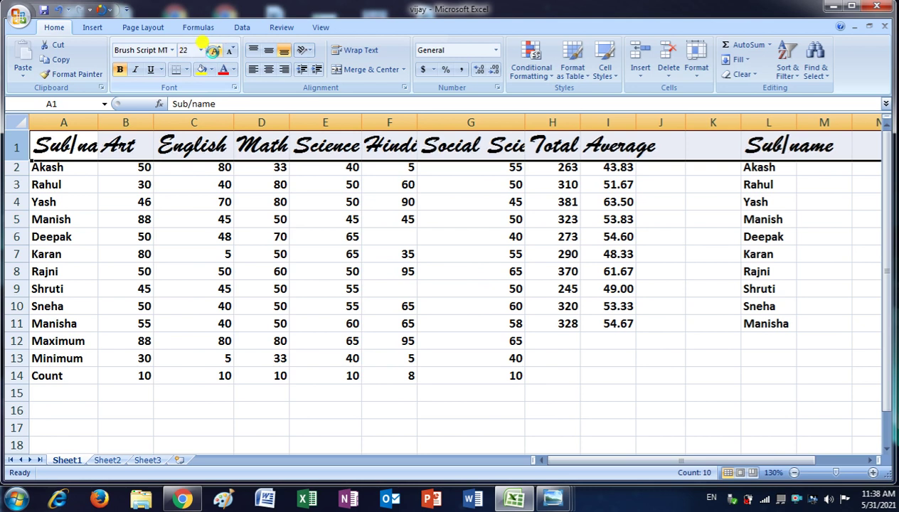
{"action": "left_click", "coordinate": [214, 51]}
{"action": "left_click", "coordinate": [214, 51]}
{"action": "left_click", "coordinate": [214, 51]}
{"action": "left_click", "coordinate": [215, 50]}
{"action": "left_click", "coordinate": [214, 50]}
{"action": "left_click", "coordinate": [215, 51]}
{"action": "left_click", "coordinate": [229, 51]}
{"action": "left_click", "coordinate": [229, 50]}
{"action": "left_click", "coordinate": [229, 50]}
{"action": "left_click", "coordinate": [229, 51]}
{"action": "left_click", "coordinate": [229, 51]}
{"action": "left_click", "coordinate": [229, 51]}
{"action": "left_click", "coordinate": [229, 51]}
{"action": "left_click", "coordinate": [229, 51]}
{"action": "left_click", "coordinate": [229, 51]}
{"action": "left_click", "coordinate": [214, 50]}
{"action": "left_click", "coordinate": [214, 51]}
{"action": "left_click", "coordinate": [215, 52]}
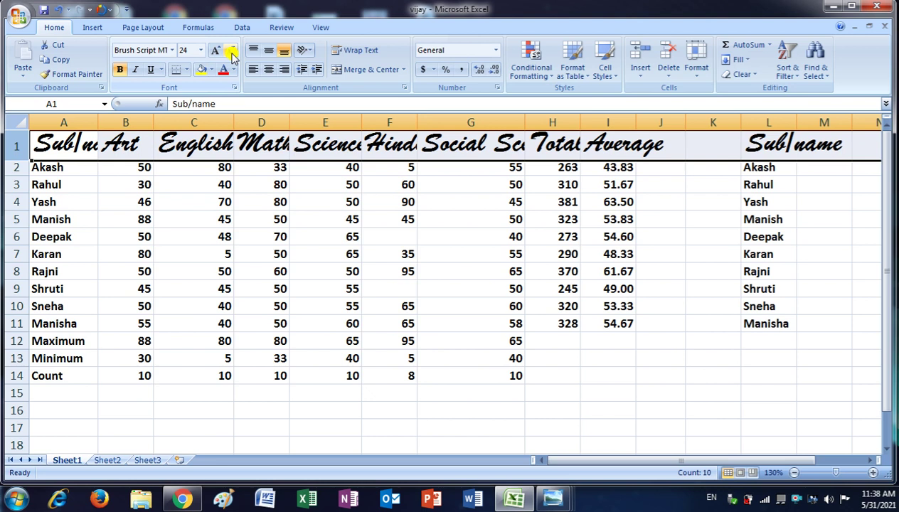
- Set the row 1 headers to font size 100 and stretch row 1 very tall
{"action": "left_click", "coordinate": [183, 49]}
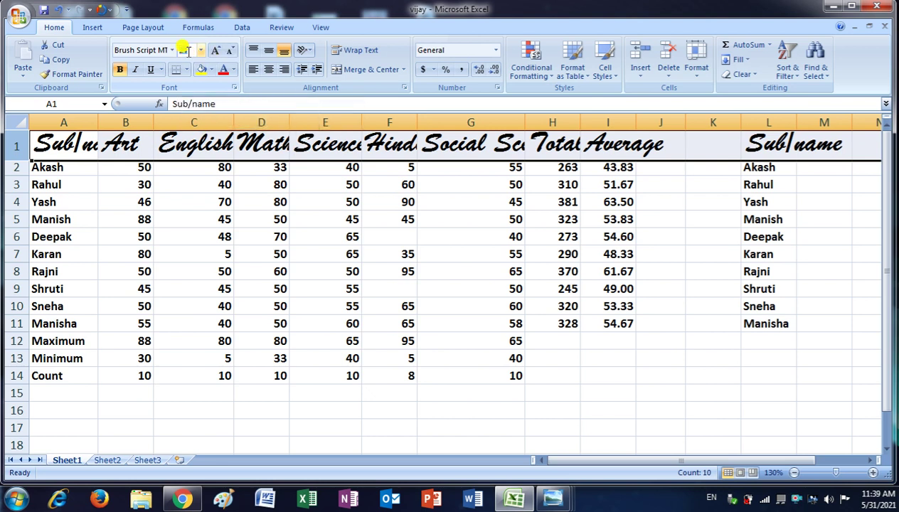
{"action": "type", "text": "100"}
{"action": "key", "text": "Return"}
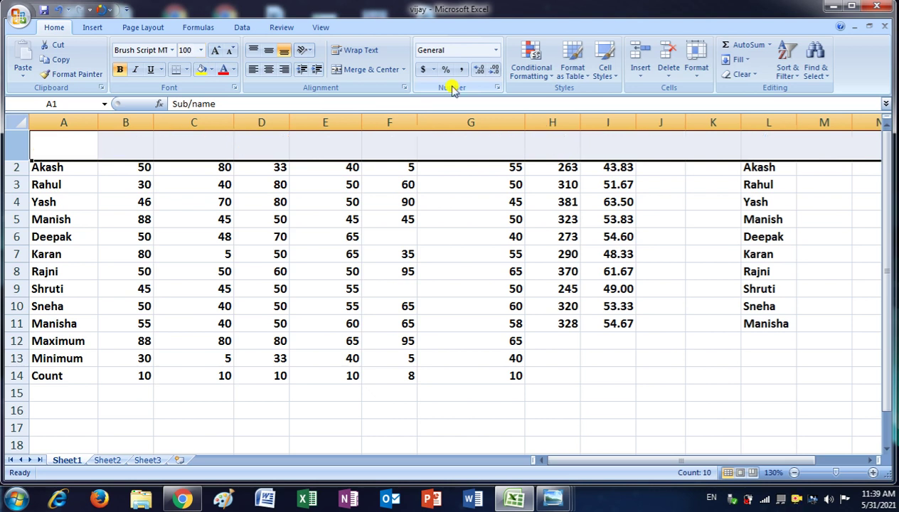
{"action": "left_click_drag", "start_coordinate": [15, 161], "coordinate": [22, 287]}
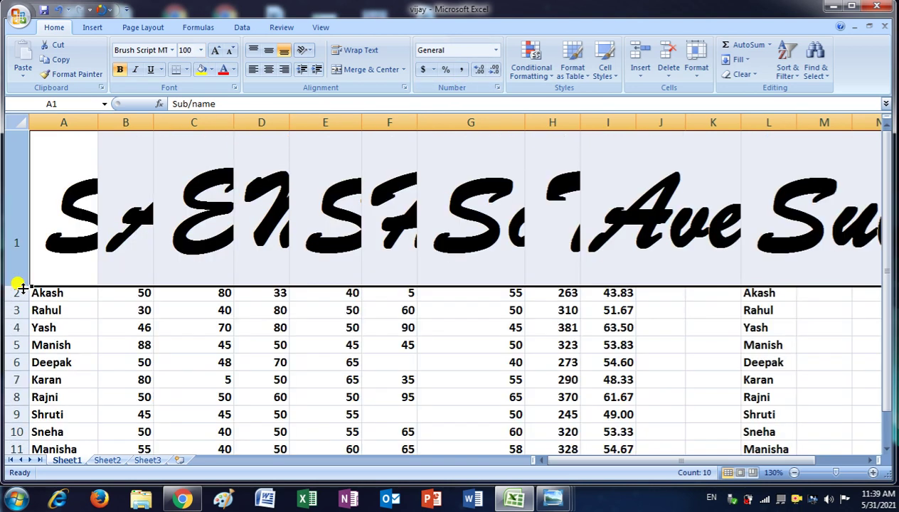
- Try a 500-point header font size, which triggers the 1–409 point warning
{"action": "left_click", "coordinate": [190, 48]}
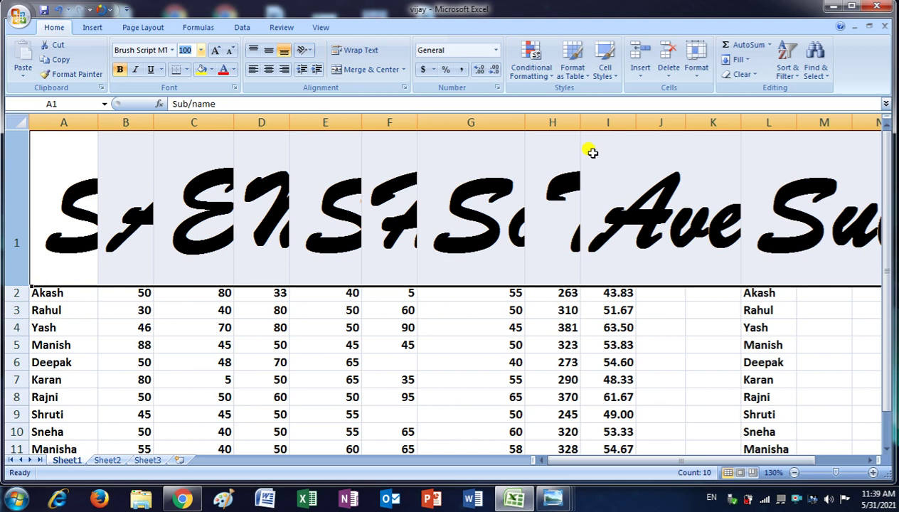
{"action": "type", "text": "50"}
{"action": "key", "text": "Return"}
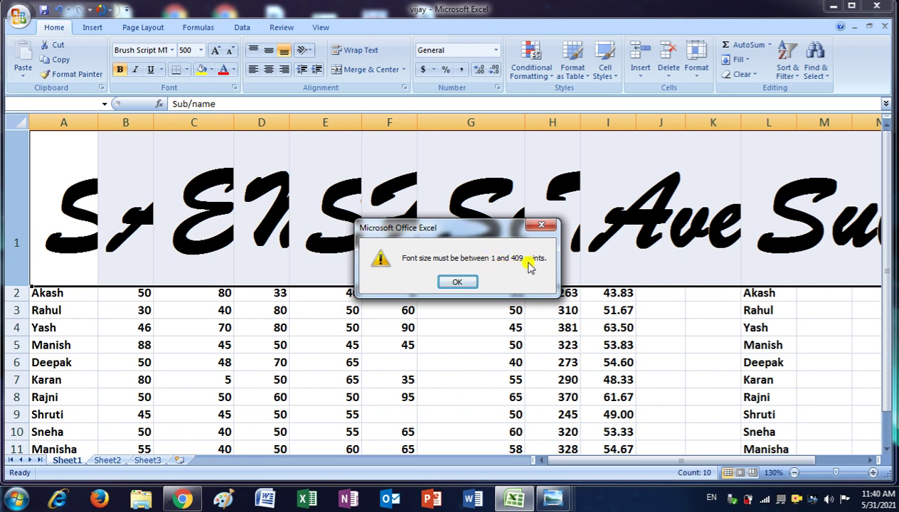
{"action": "left_click", "coordinate": [541, 226]}
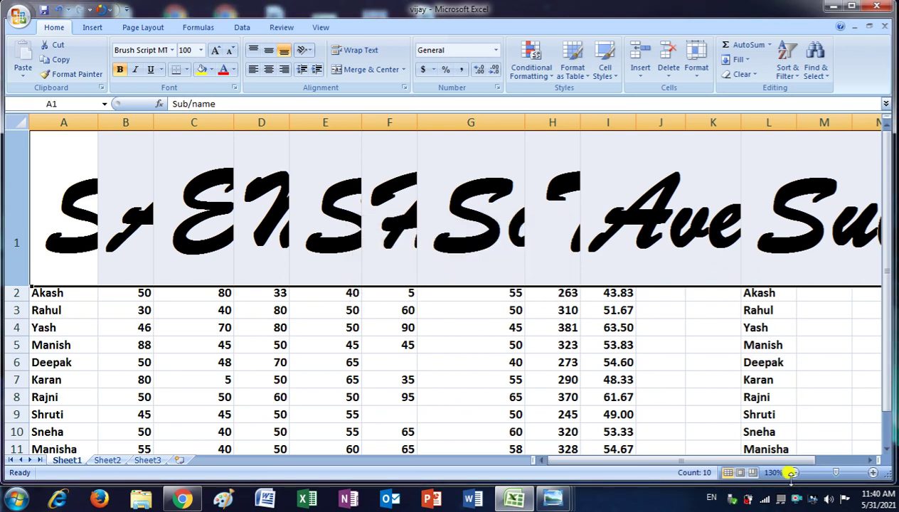
- Zoom the sheet far in, then out to 10%, and settle back at 100%
{"action": "left_click", "coordinate": [872, 472]}
{"action": "left_click", "coordinate": [872, 472]}
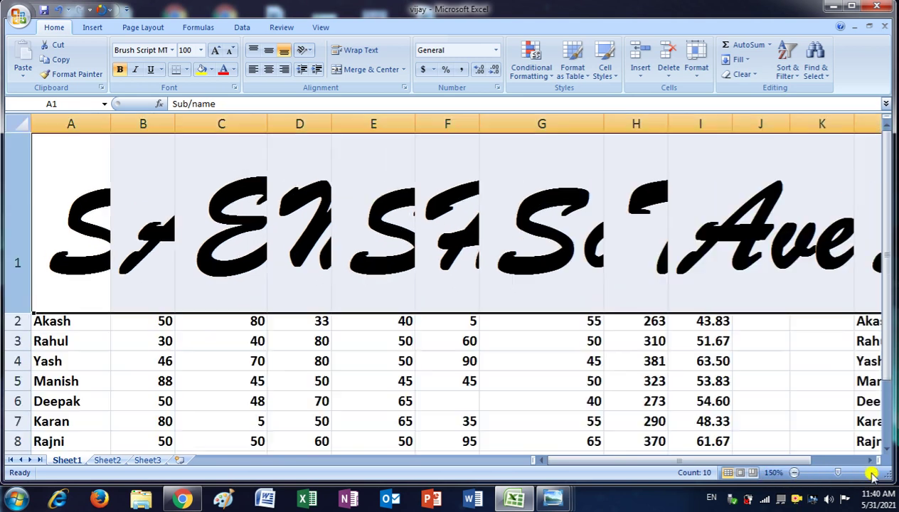
{"action": "left_click", "coordinate": [872, 472]}
{"action": "left_click", "coordinate": [872, 472]}
{"action": "left_click", "coordinate": [871, 472]}
{"action": "left_click", "coordinate": [872, 472]}
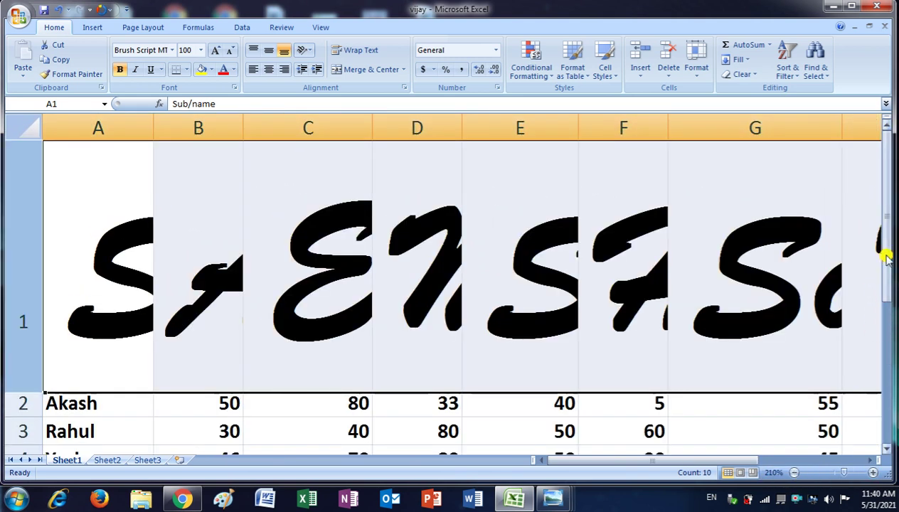
{"action": "left_click_drag", "start_coordinate": [881, 262], "coordinate": [888, 306]}
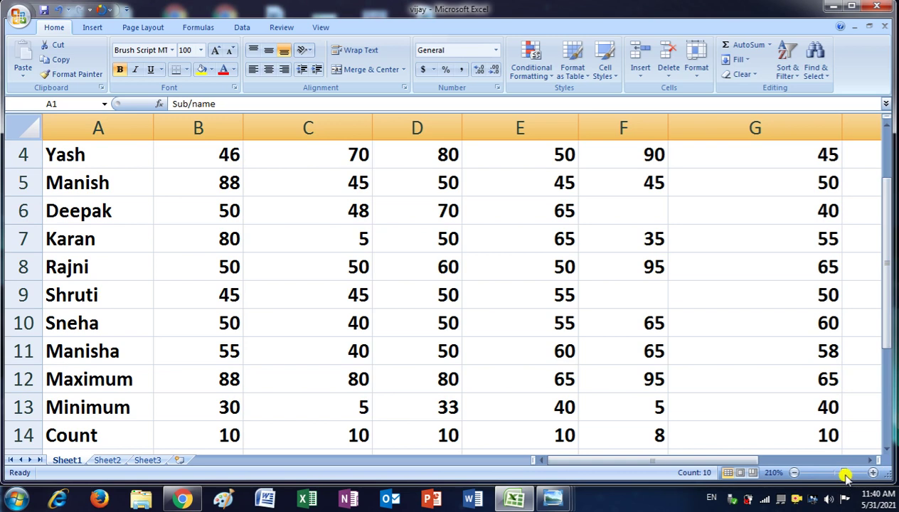
{"action": "left_click_drag", "start_coordinate": [845, 472], "coordinate": [861, 472]}
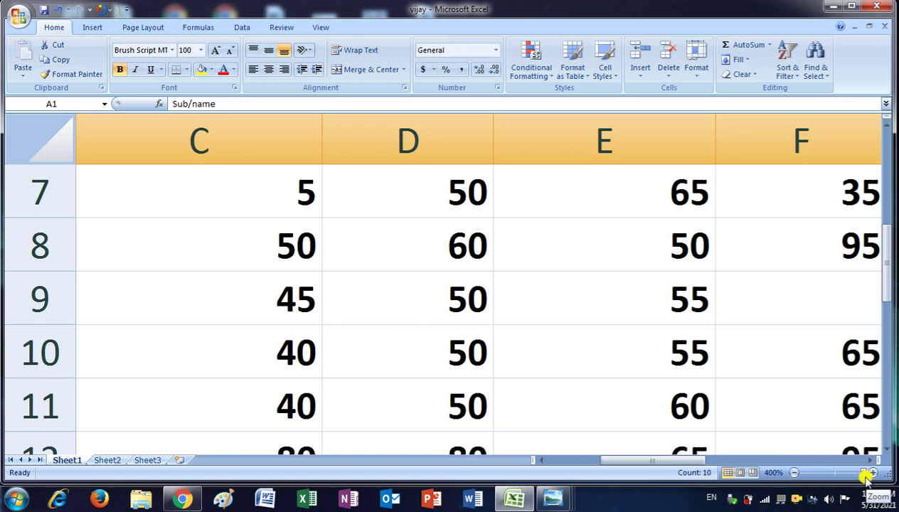
{"action": "left_click_drag", "start_coordinate": [866, 475], "coordinate": [803, 463]}
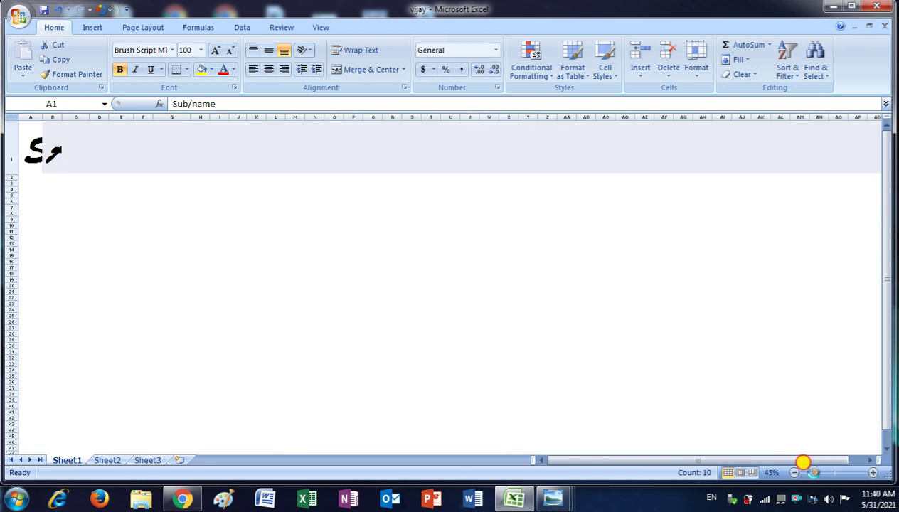
{"action": "left_click_drag", "start_coordinate": [802, 463], "coordinate": [797, 477]}
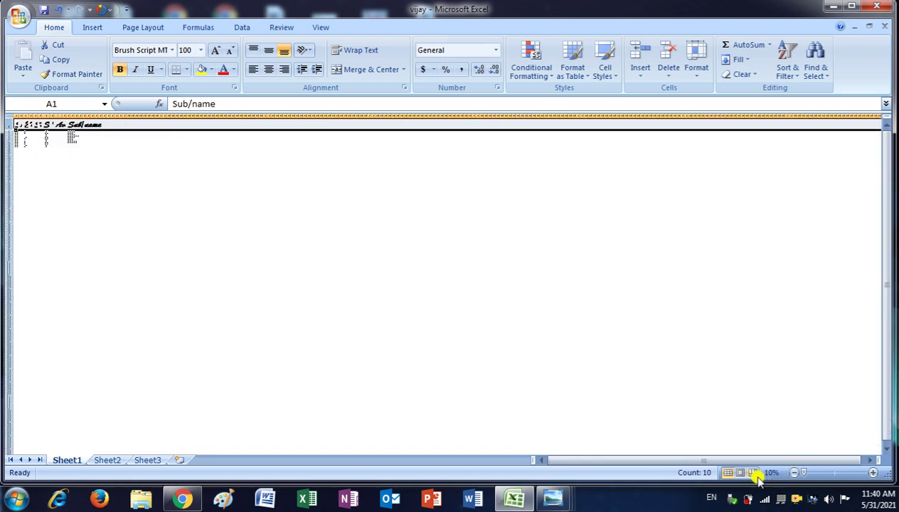
{"action": "left_click", "coordinate": [833, 472]}
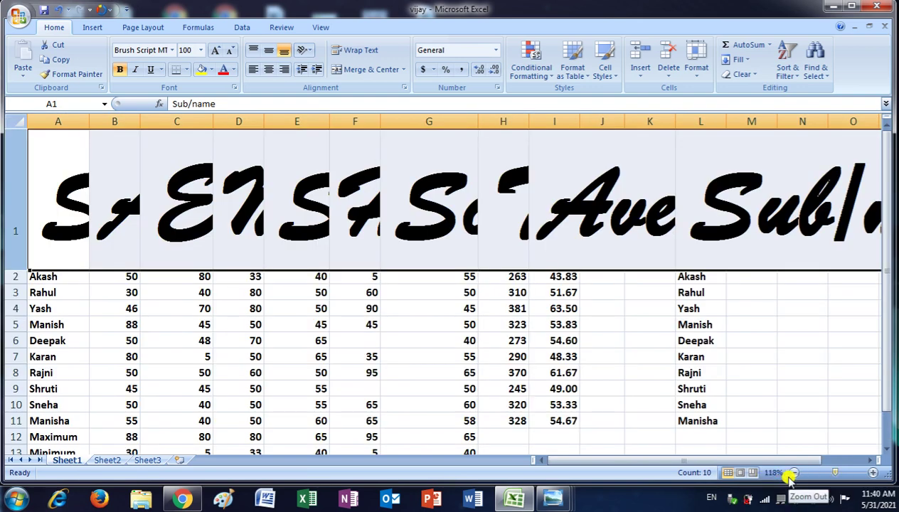
{"action": "left_click", "coordinate": [790, 474]}
{"action": "left_click", "coordinate": [791, 474]}
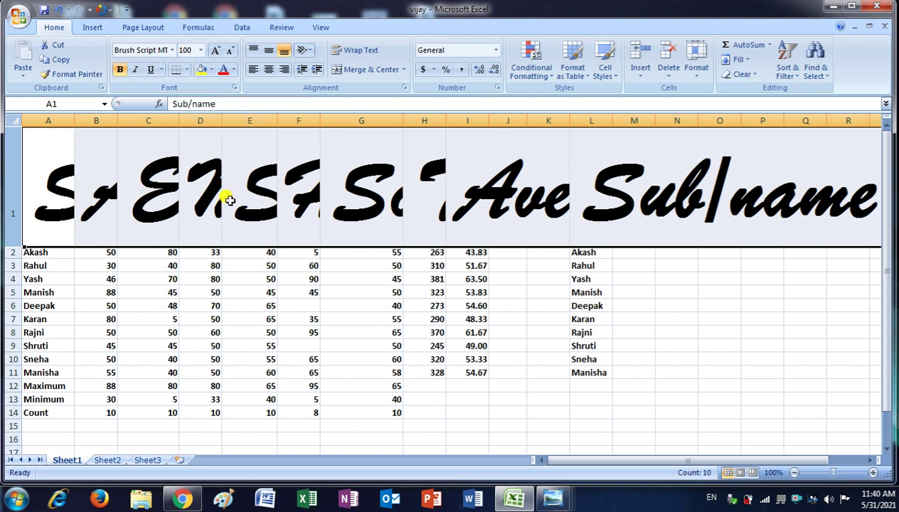
- Return the row 1 headers to font size 11 and shrink row 1's height
{"action": "left_click", "coordinate": [202, 50]}
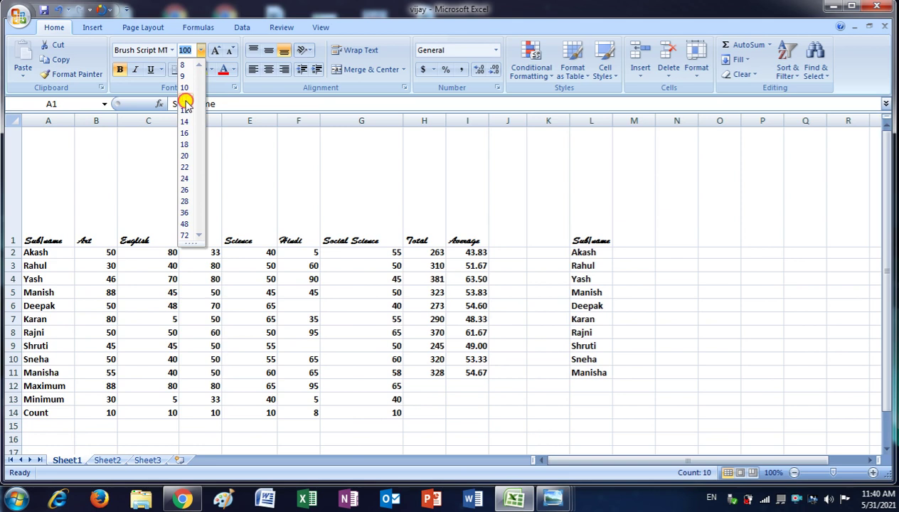
{"action": "left_click", "coordinate": [184, 102]}
{"action": "left_click_drag", "start_coordinate": [12, 247], "coordinate": [10, 150]}
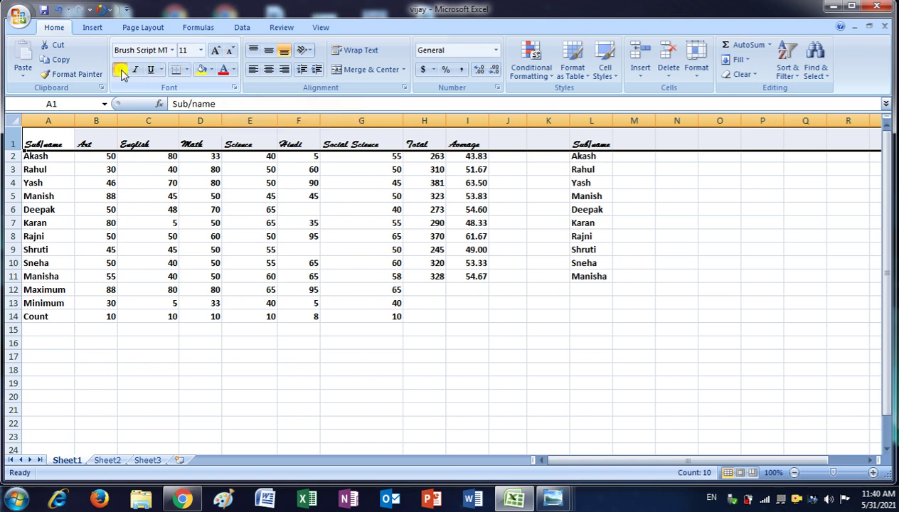
- Zoom the sheet in to 130% and select the entire sheet
{"action": "left_click", "coordinate": [871, 473]}
{"action": "left_click", "coordinate": [870, 473]}
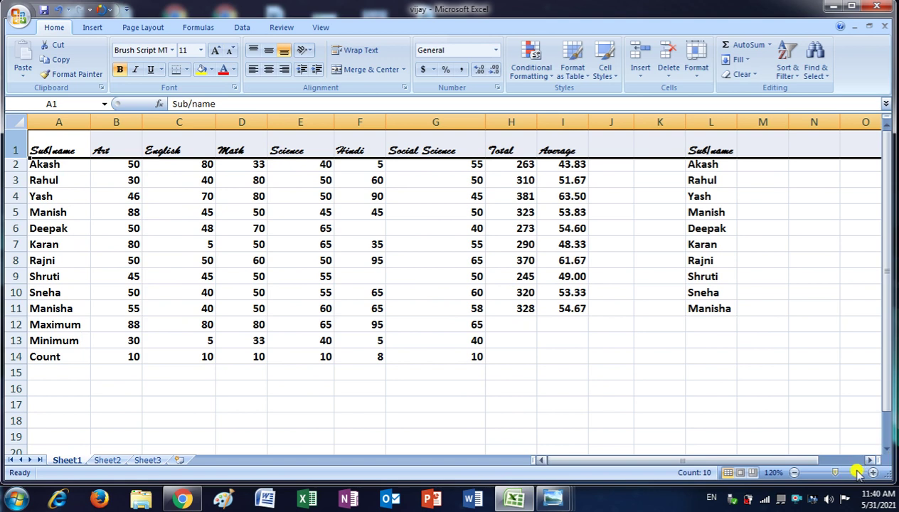
{"action": "left_click", "coordinate": [871, 473]}
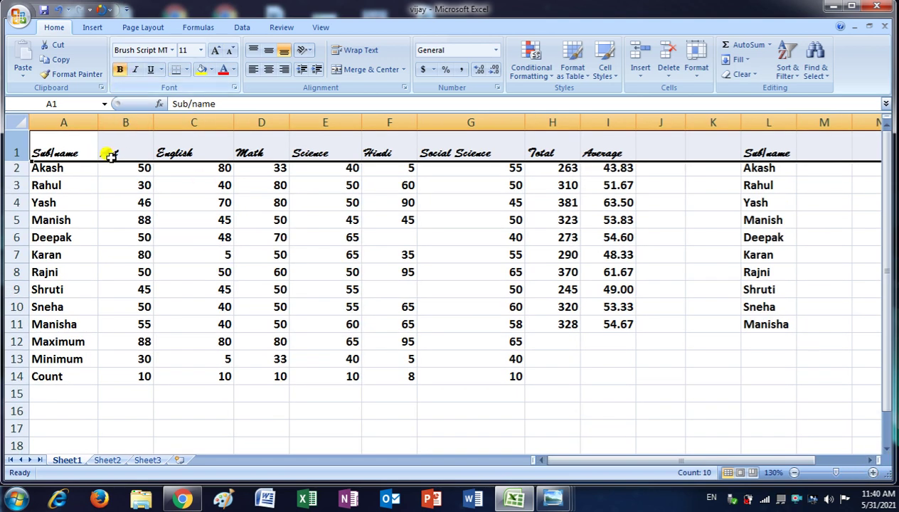
{"action": "left_click", "coordinate": [121, 240]}
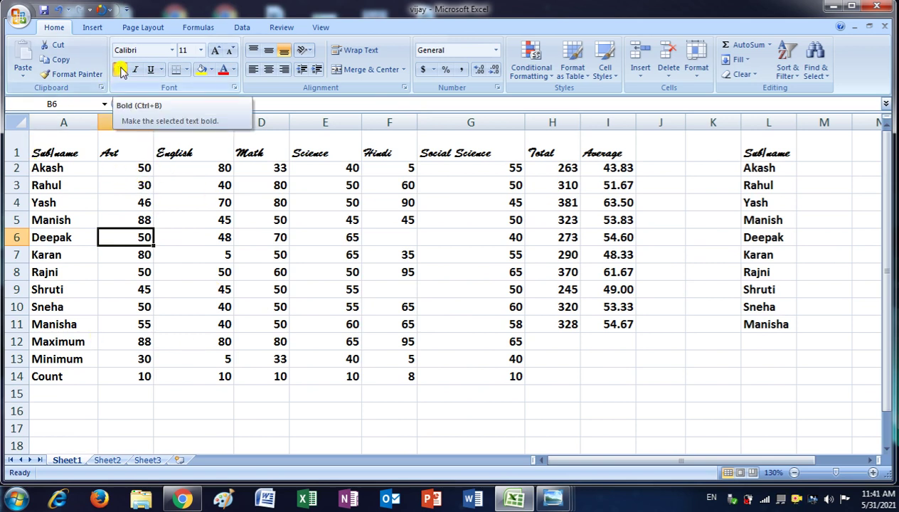
{"action": "left_click", "coordinate": [21, 122]}
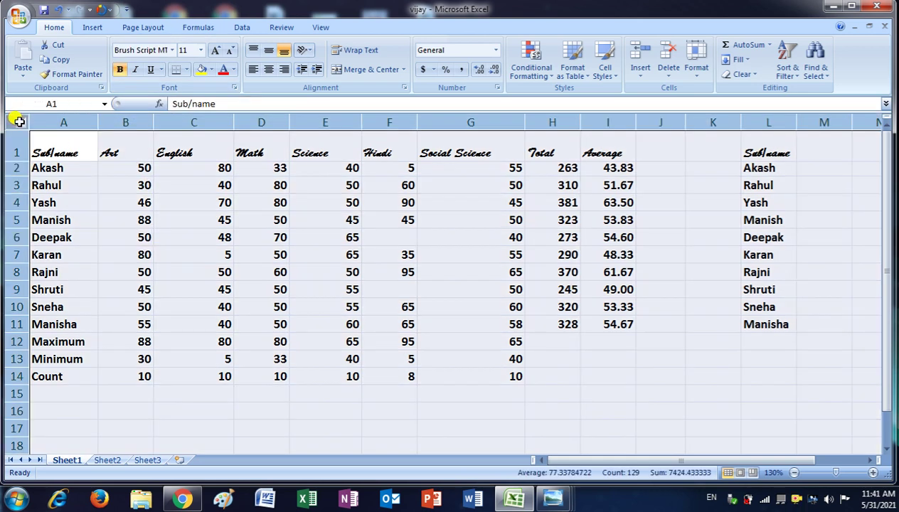
- Clear bold from the whole sheet, then bold the row 1 headers and names in A2:A14
{"action": "left_click", "coordinate": [123, 72]}
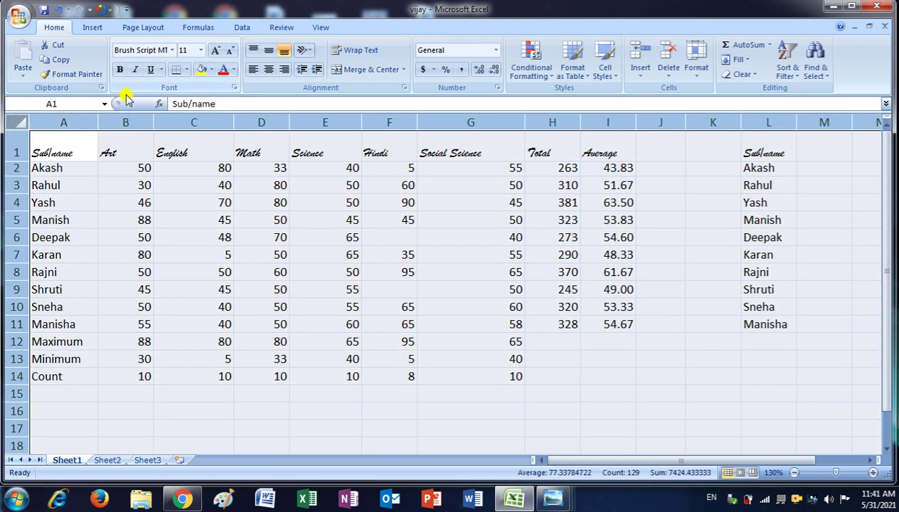
{"action": "left_click", "coordinate": [244, 219]}
{"action": "left_click_drag", "start_coordinate": [39, 149], "coordinate": [746, 153]}
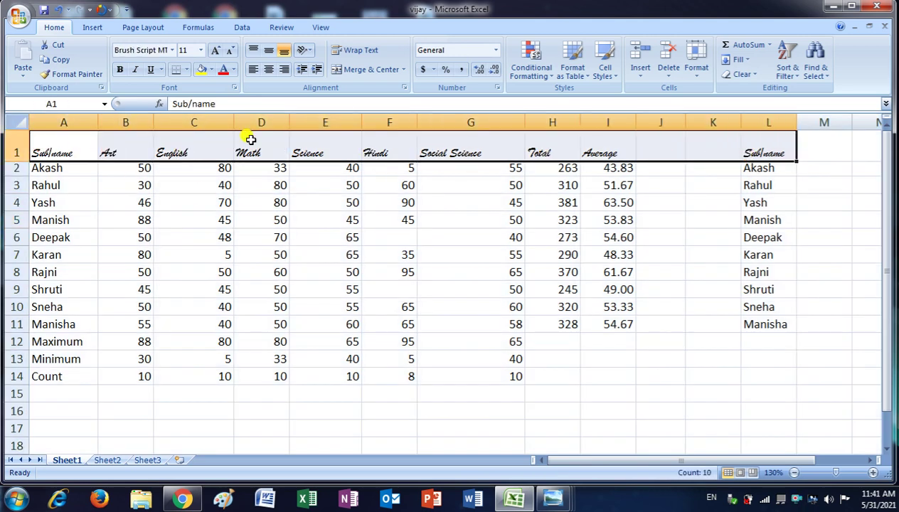
{"action": "left_click", "coordinate": [122, 73]}
{"action": "left_click_drag", "start_coordinate": [77, 168], "coordinate": [76, 376]}
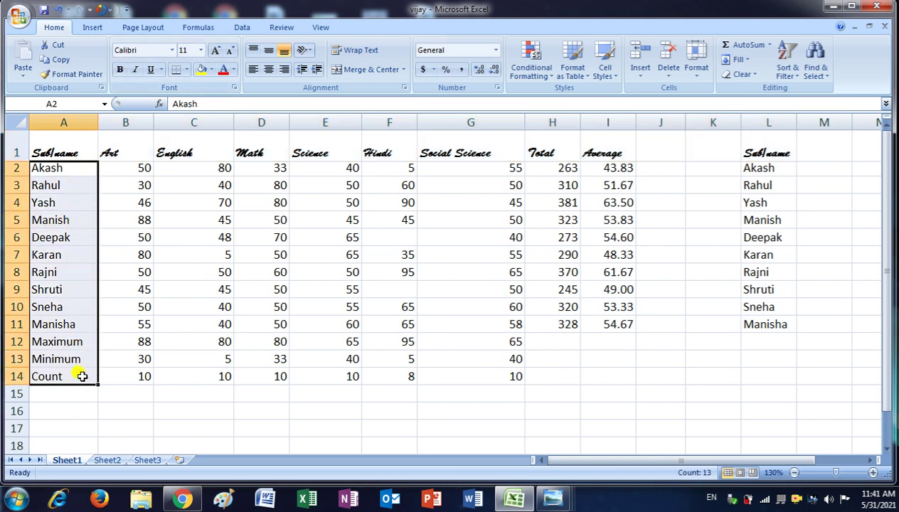
{"action": "left_click", "coordinate": [121, 71]}
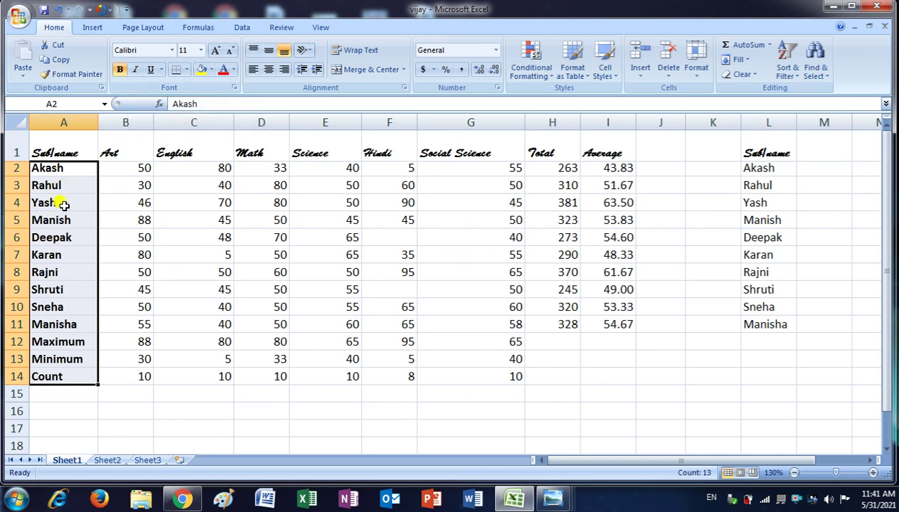
- Try italic, single and double underline on the names, then remove each again
{"action": "left_click", "coordinate": [135, 68]}
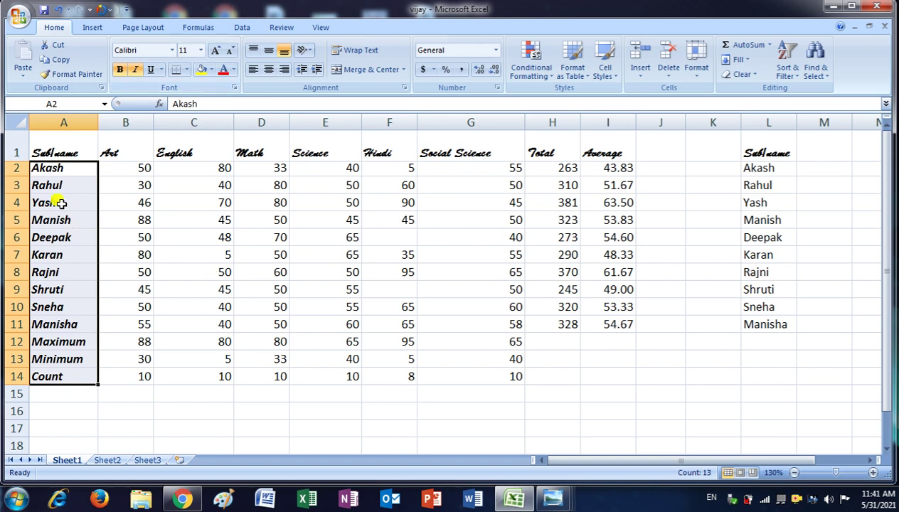
{"action": "left_click", "coordinate": [135, 69]}
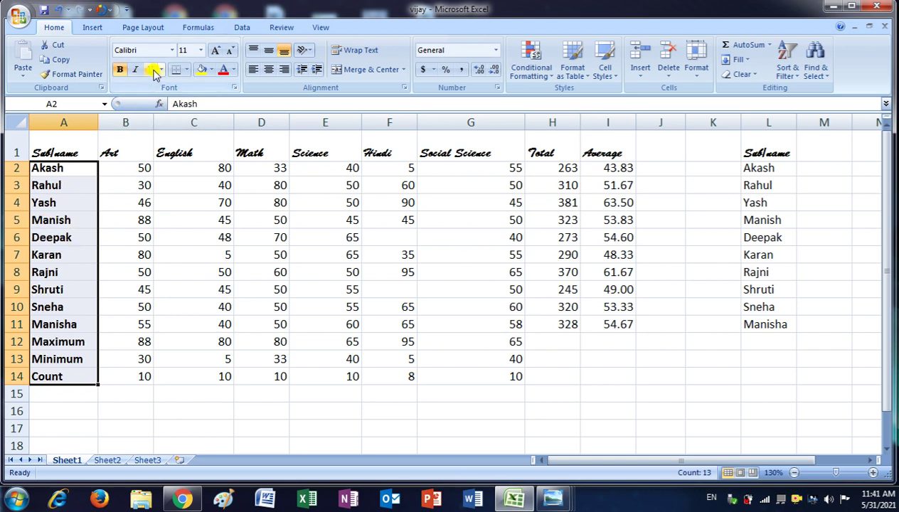
{"action": "left_click", "coordinate": [152, 70]}
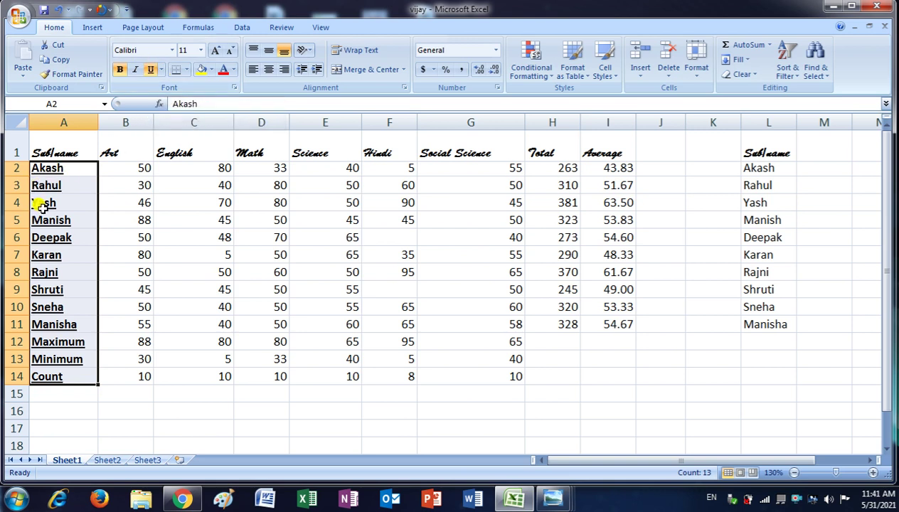
{"action": "left_click", "coordinate": [161, 71]}
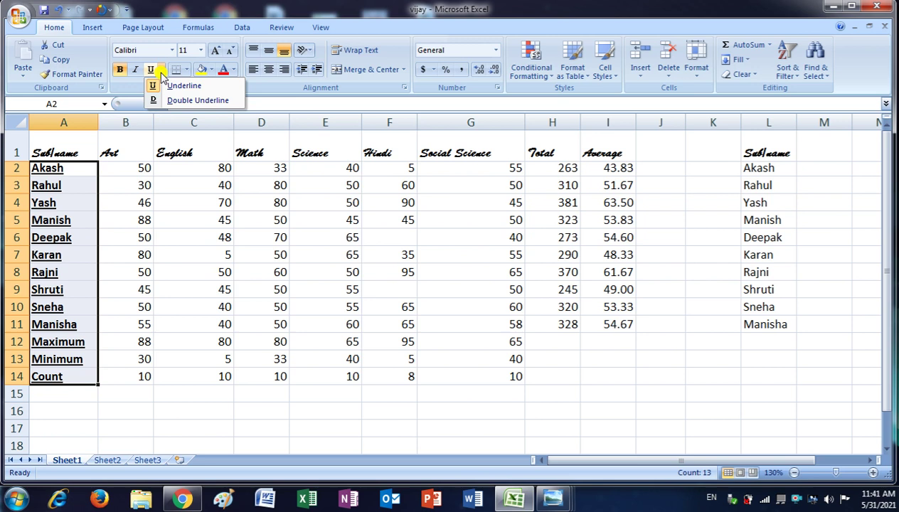
{"action": "left_click", "coordinate": [196, 100]}
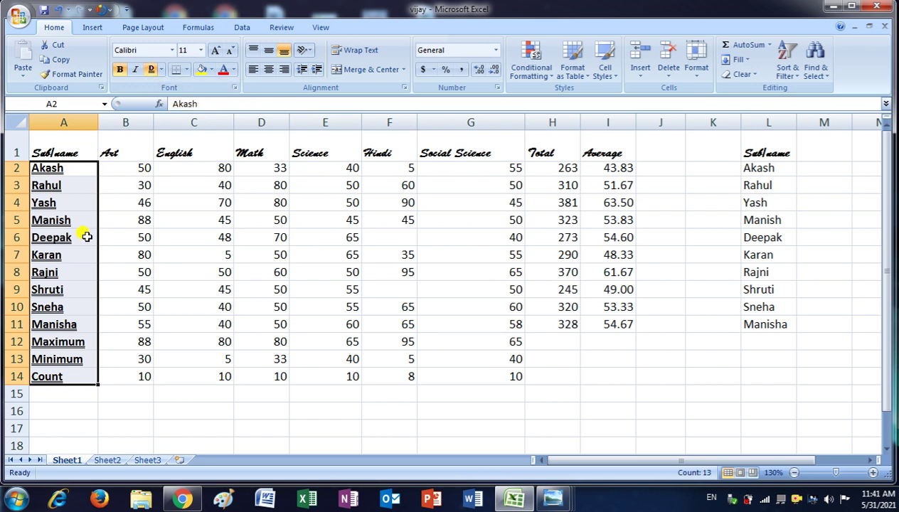
{"action": "left_click", "coordinate": [161, 71]}
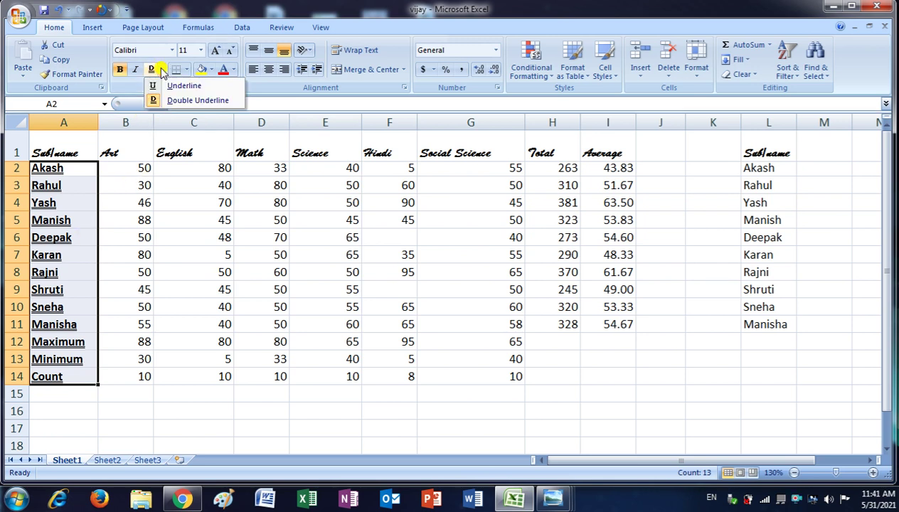
{"action": "left_click", "coordinate": [160, 85]}
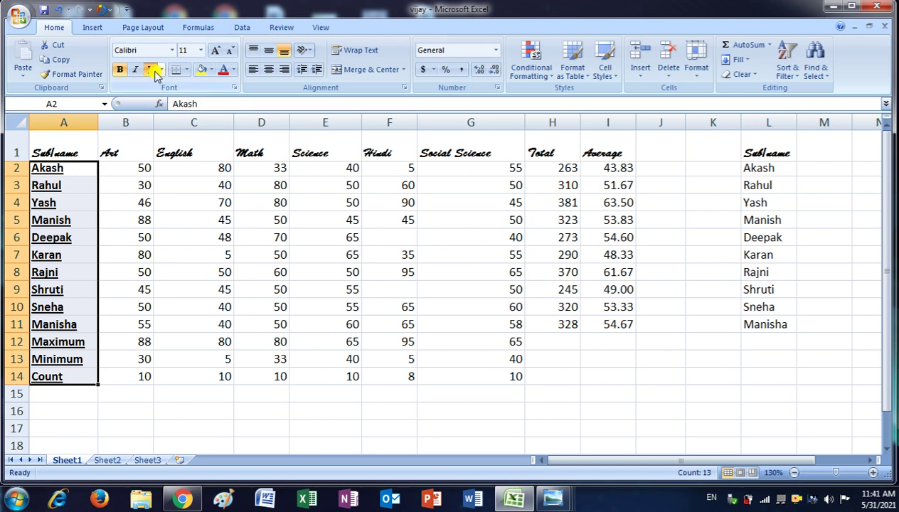
{"action": "left_click", "coordinate": [152, 70]}
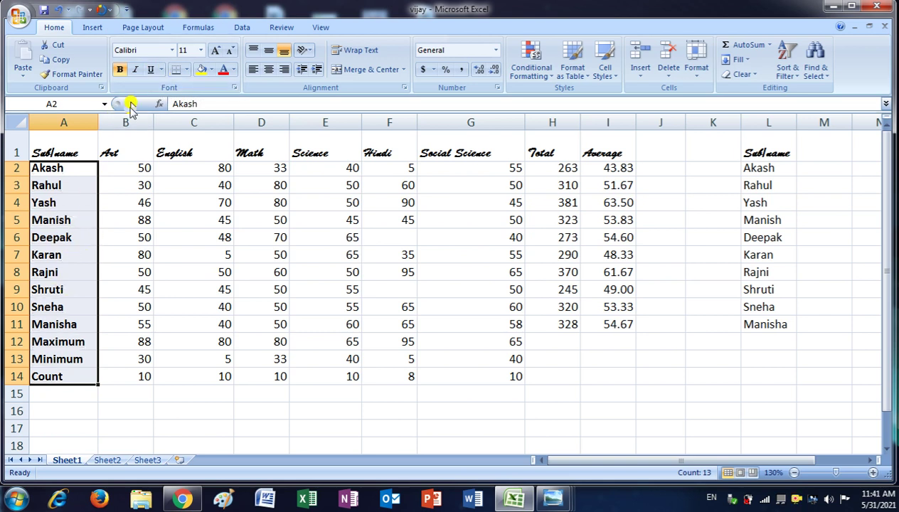
{"action": "left_click", "coordinate": [150, 71]}
{"action": "left_click", "coordinate": [149, 73]}
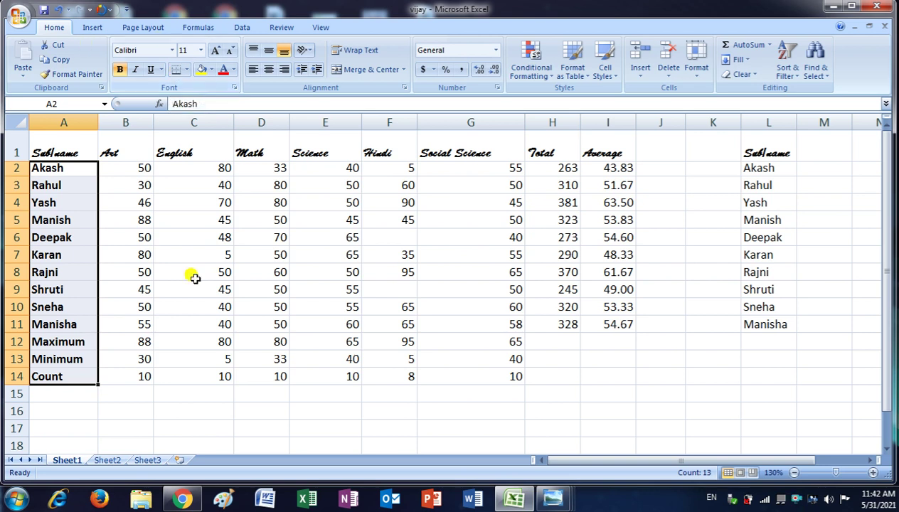
- Deselect the names by choosing cell H14 and bring up the print choices
{"action": "left_click", "coordinate": [555, 376]}
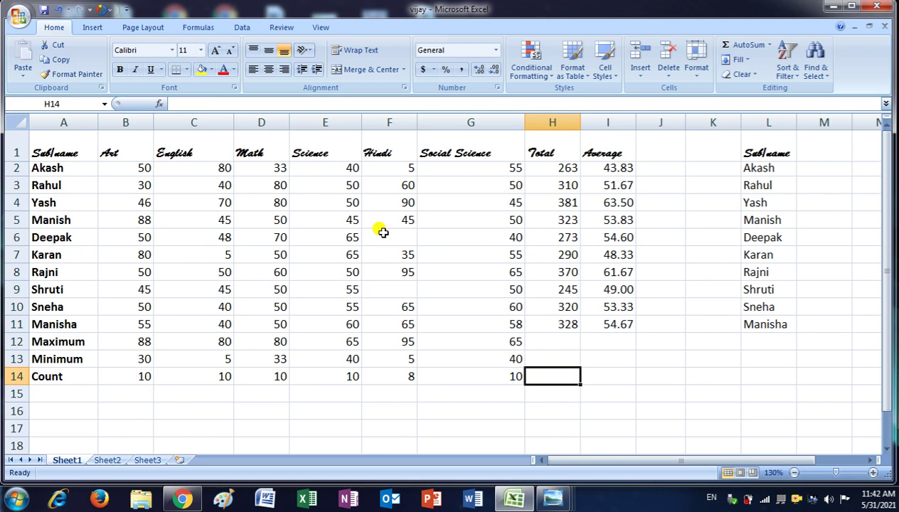
{"action": "left_click", "coordinate": [19, 15]}
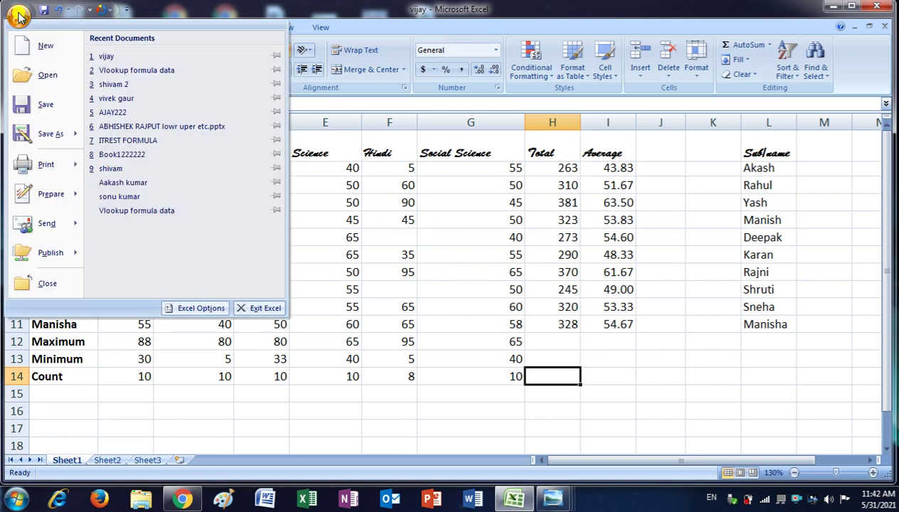
{"action": "mouse_move", "coordinate": [46, 164]}
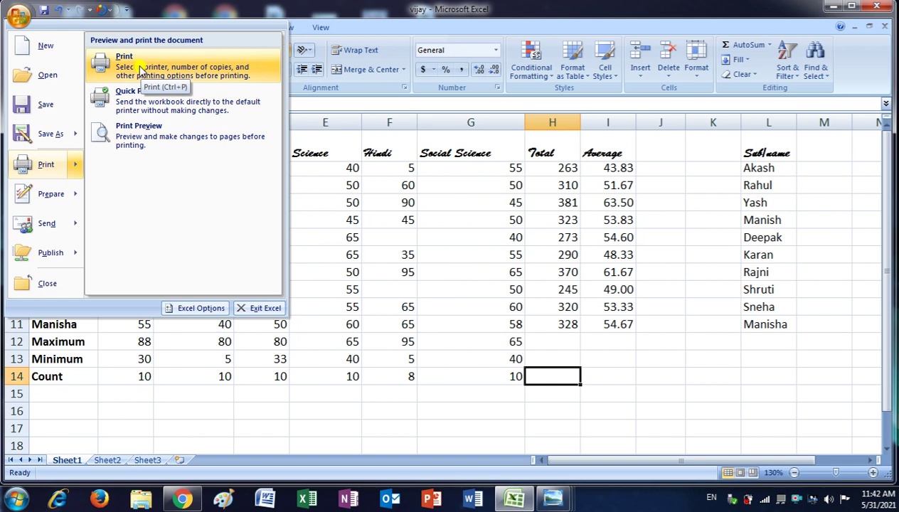
- Choose Print Preview to show page 1 of 2 of the marks table
{"action": "left_click", "coordinate": [139, 135]}
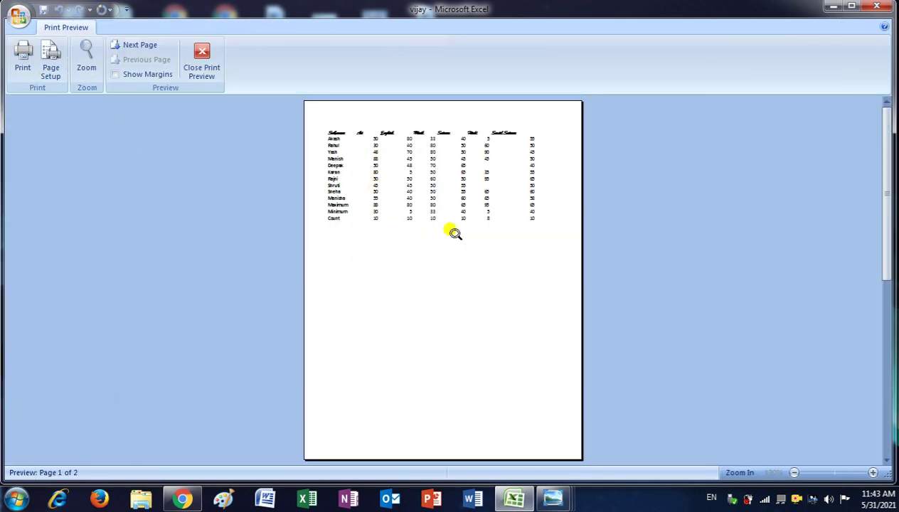
- Zoom the preview, view page 2 and then page 1, and close Print Preview
{"action": "left_click", "coordinate": [430, 160]}
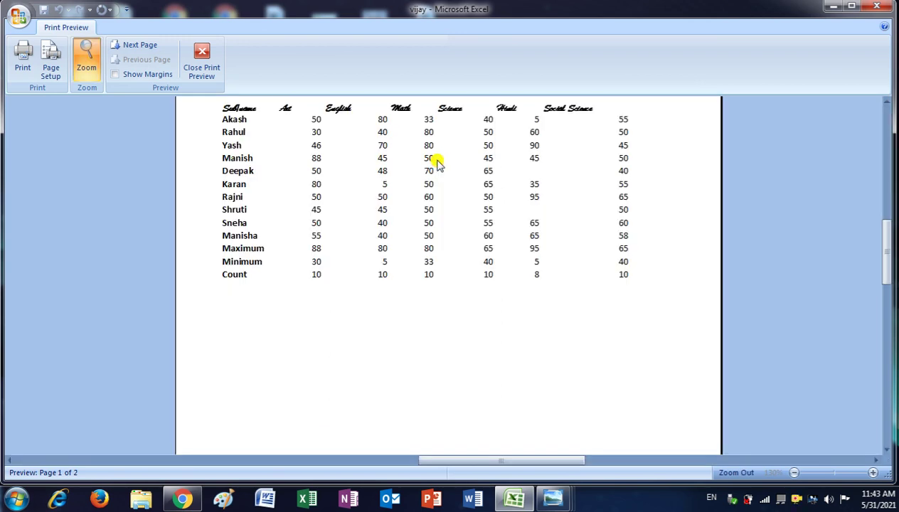
{"action": "scroll", "coordinate": [437, 162], "scroll_direction": "up", "scroll_amount": 2}
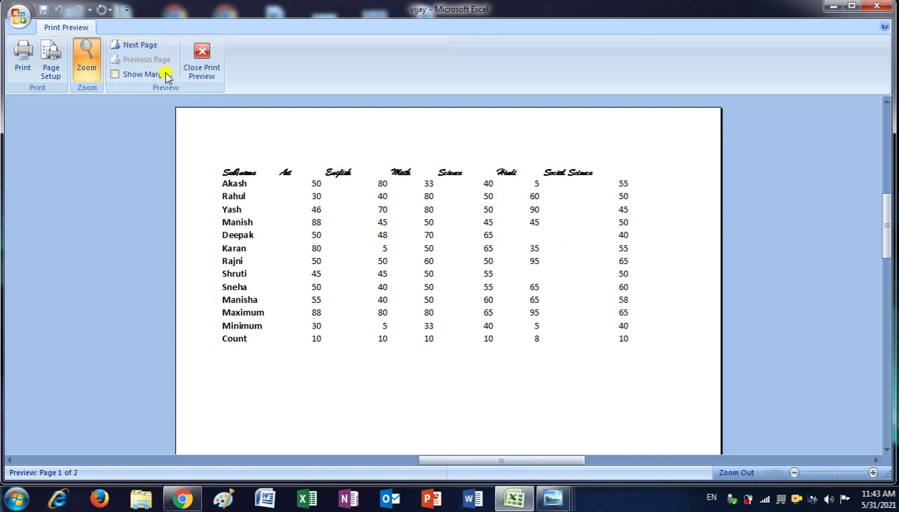
{"action": "left_click", "coordinate": [151, 47]}
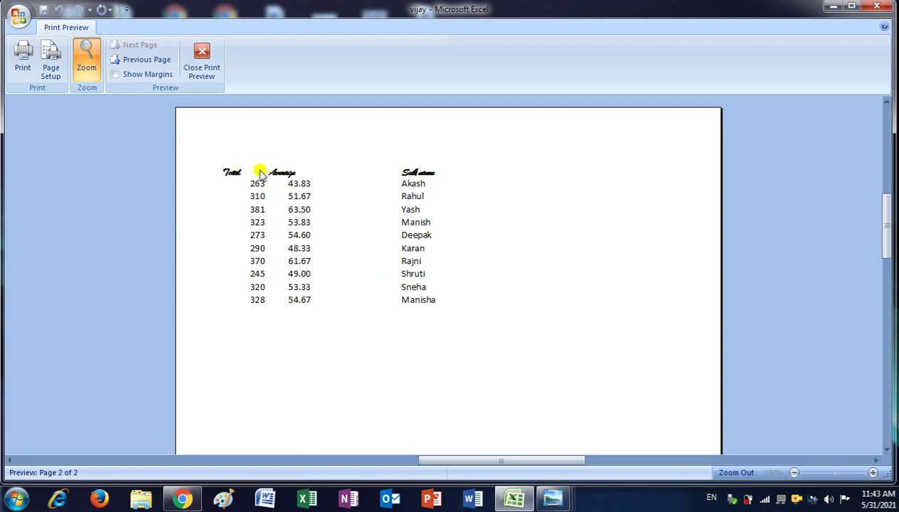
{"action": "left_click", "coordinate": [148, 62]}
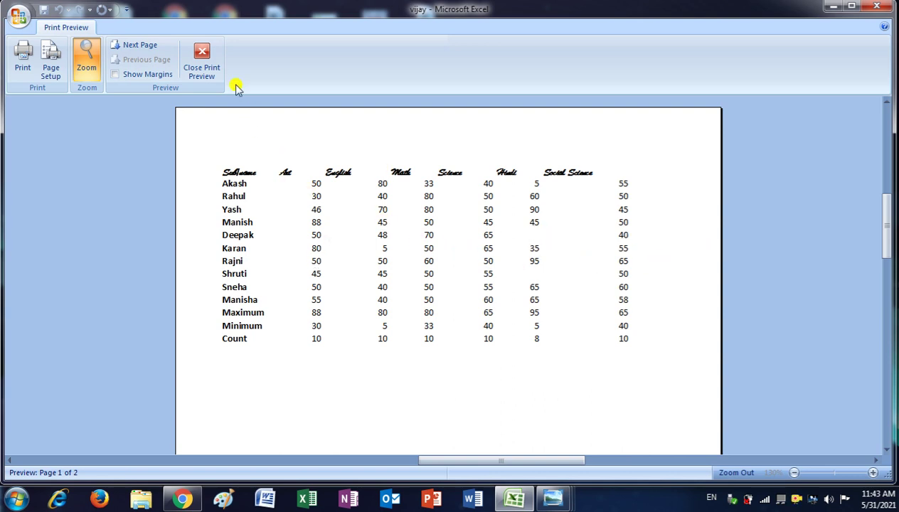
{"action": "left_click", "coordinate": [202, 69]}
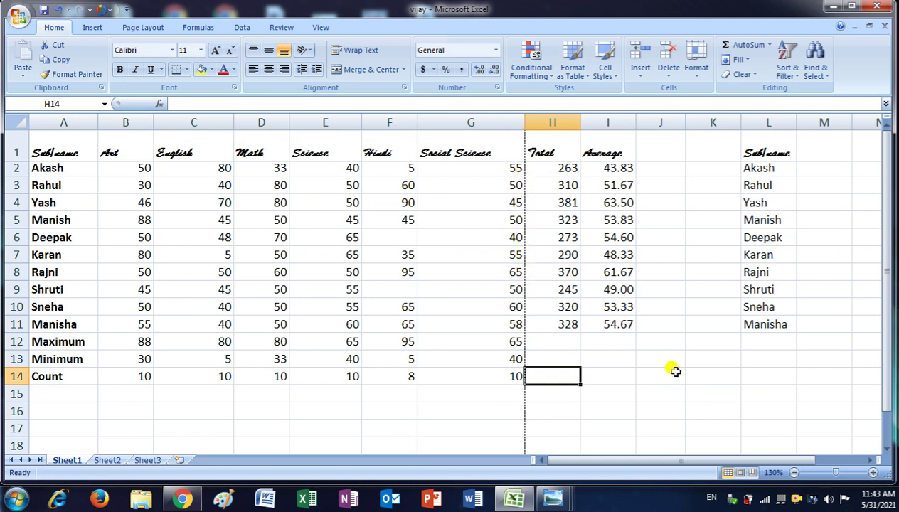
{"action": "left_click", "coordinate": [873, 474]}
{"action": "left_click", "coordinate": [873, 474]}
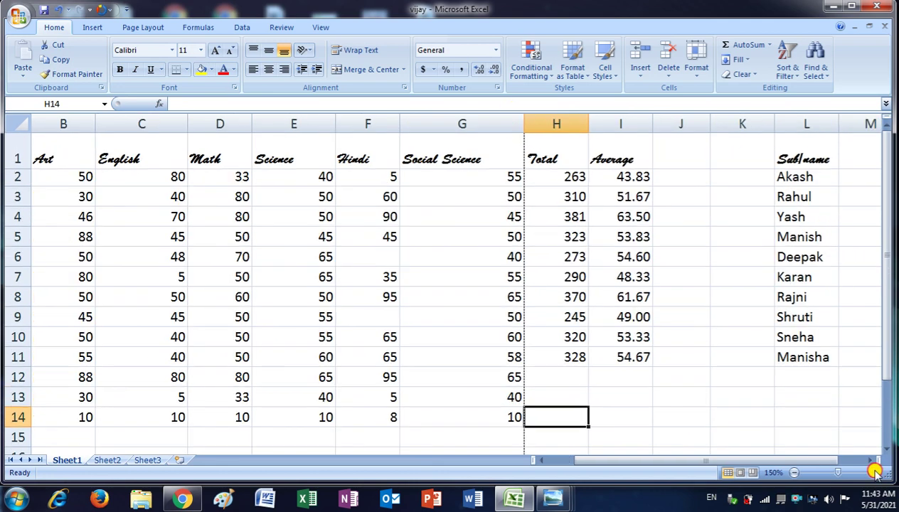
{"action": "left_click", "coordinate": [873, 474]}
{"action": "left_click", "coordinate": [873, 474]}
{"action": "left_click", "coordinate": [873, 473]}
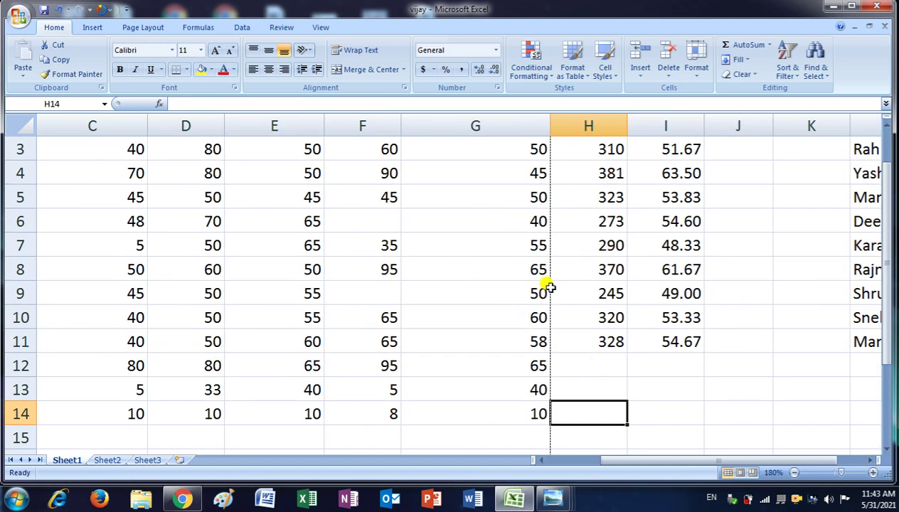
{"action": "scroll", "coordinate": [552, 212], "scroll_direction": "up", "scroll_amount": 1}
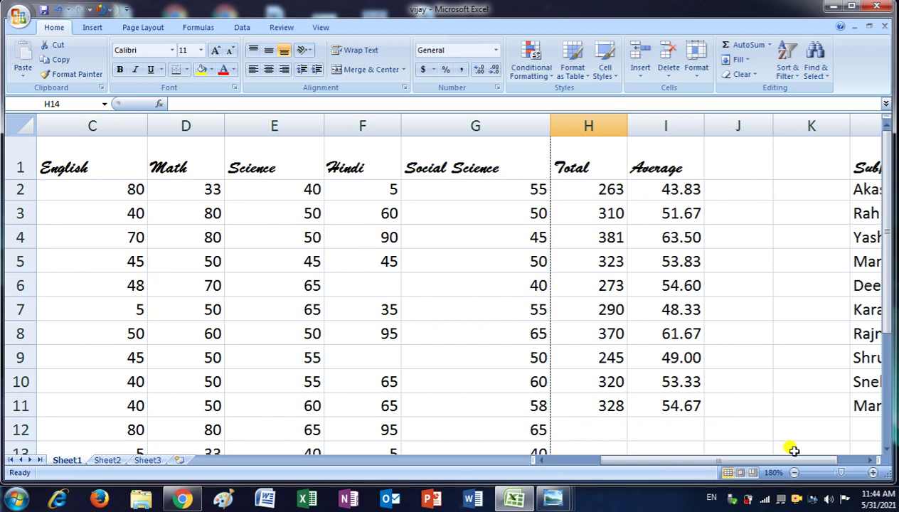
{"action": "left_click", "coordinate": [794, 472]}
{"action": "left_click", "coordinate": [794, 472]}
{"action": "left_click", "coordinate": [794, 472]}
{"action": "left_click", "coordinate": [794, 472]}
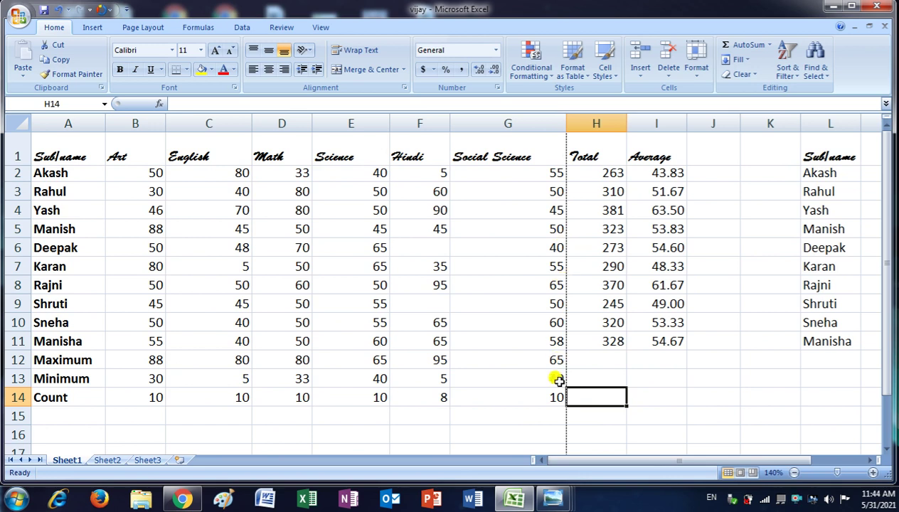
{"action": "scroll", "coordinate": [557, 380], "scroll_direction": "down", "scroll_amount": 5}
{"action": "scroll", "coordinate": [557, 380], "scroll_direction": "down", "scroll_amount": 4}
{"action": "scroll", "coordinate": [557, 380], "scroll_direction": "down", "scroll_amount": 3}
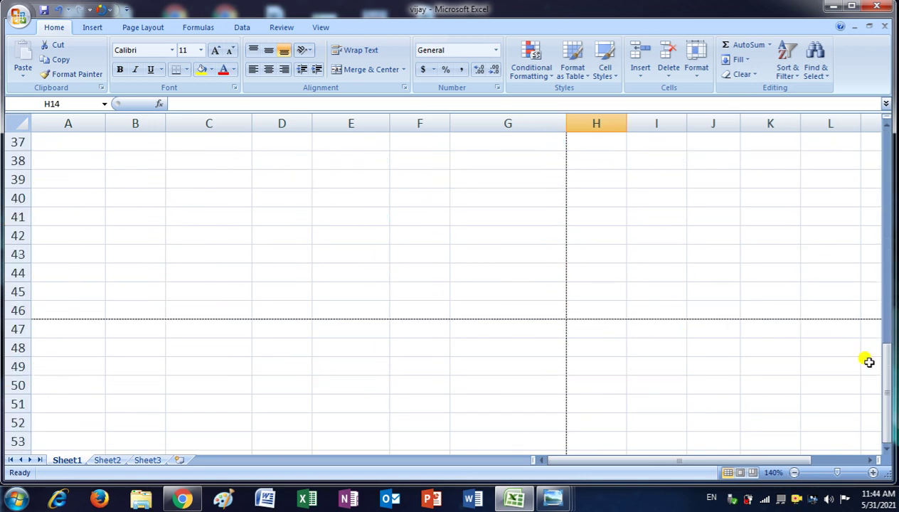
{"action": "mouse_move", "coordinate": [886, 375]}
{"action": "left_mouse_down"}
{"action": "mouse_move", "coordinate": [878, 152]}
{"action": "mouse_move", "coordinate": [887, 309]}
{"action": "left_mouse_up"}
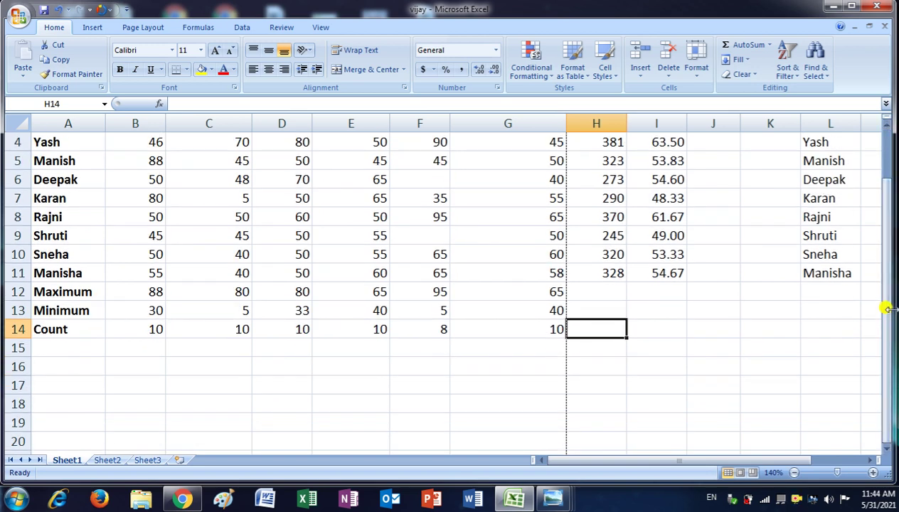
{"action": "left_click", "coordinate": [886, 447]}
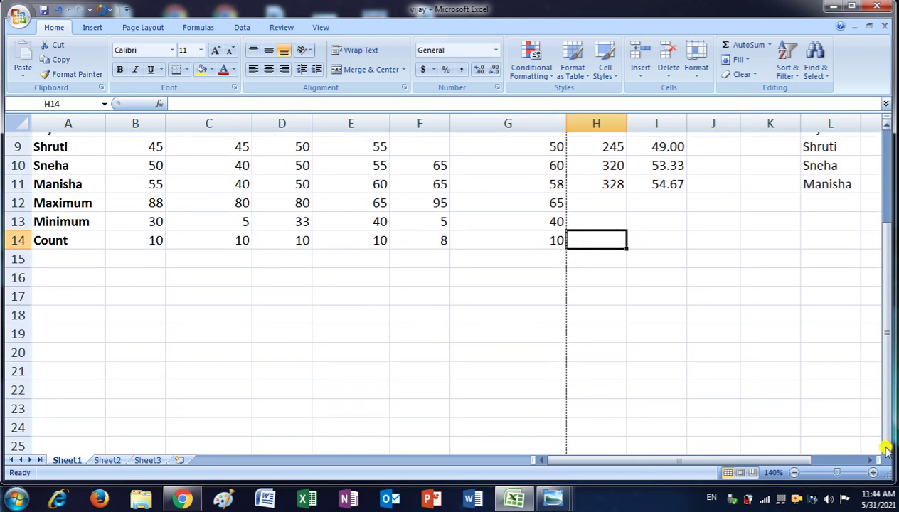
{"action": "scroll", "coordinate": [460, 276], "scroll_direction": "down", "scroll_amount": 7}
{"action": "scroll", "coordinate": [460, 276], "scroll_direction": "down", "scroll_amount": 3}
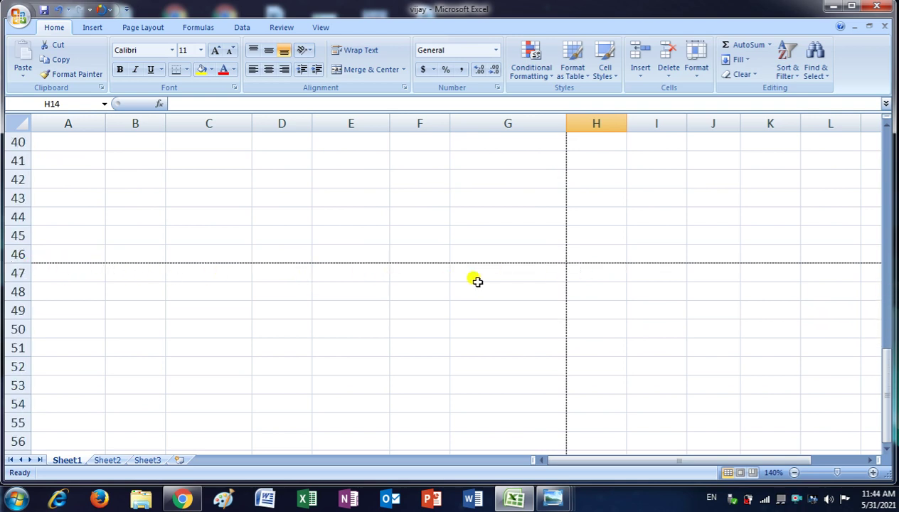
{"action": "scroll", "coordinate": [476, 282], "scroll_direction": "up", "scroll_amount": 8}
{"action": "scroll", "coordinate": [476, 281], "scroll_direction": "up", "scroll_amount": 5}
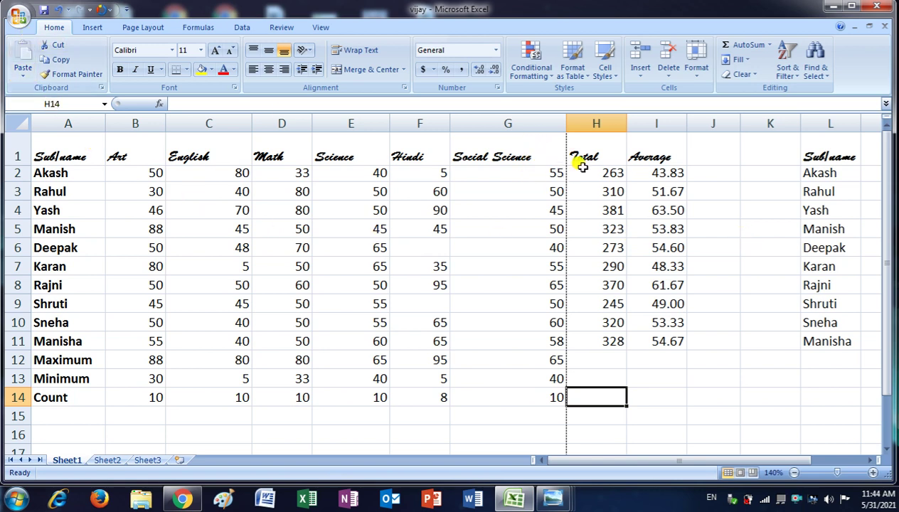
{"action": "left_click", "coordinate": [19, 20]}
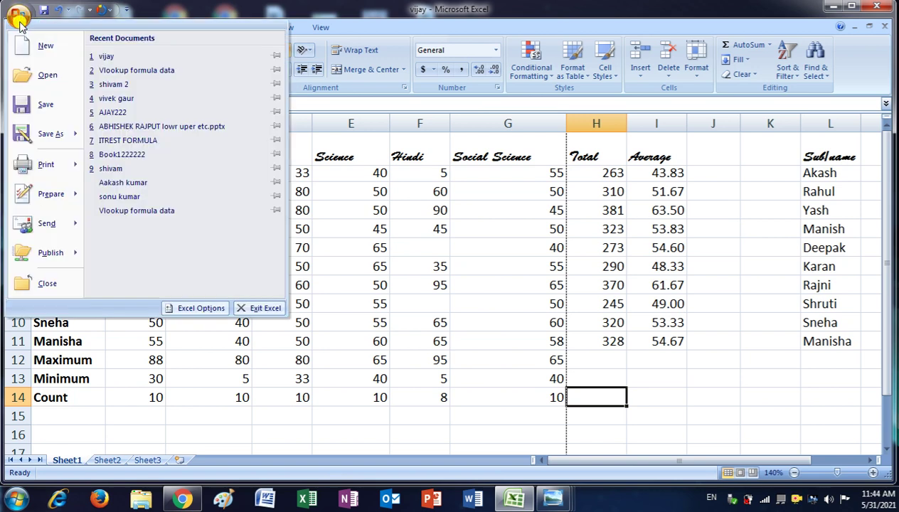
{"action": "mouse_move", "coordinate": [45, 164]}
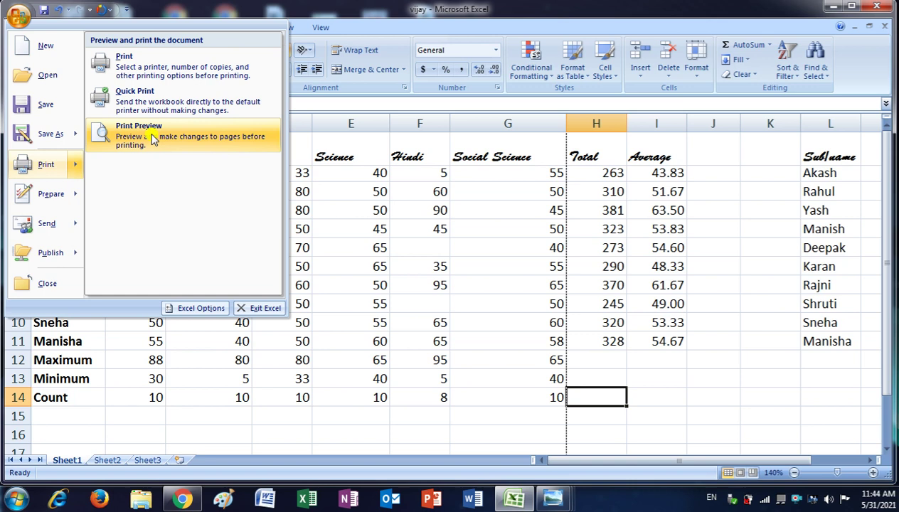
- Reopen Print Preview, flip to page 2 and back to page 1, then close it
{"action": "left_click", "coordinate": [137, 133]}
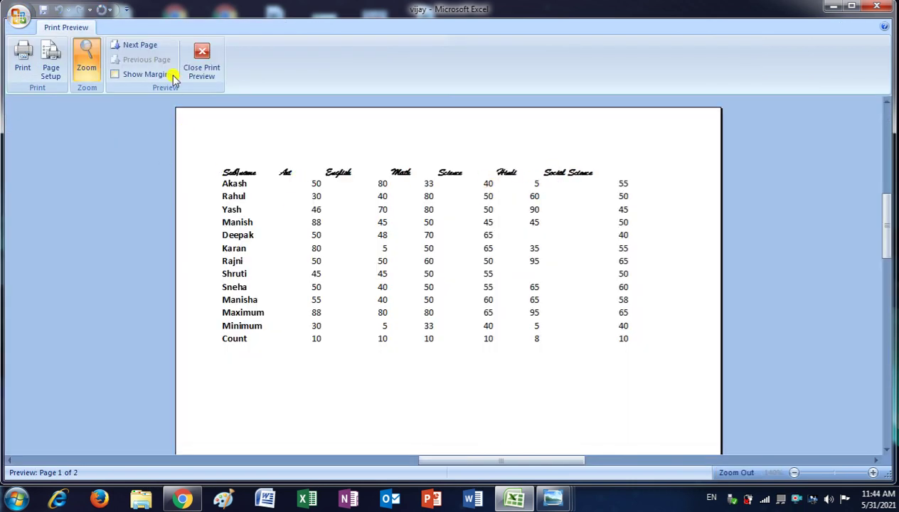
{"action": "left_click", "coordinate": [135, 45]}
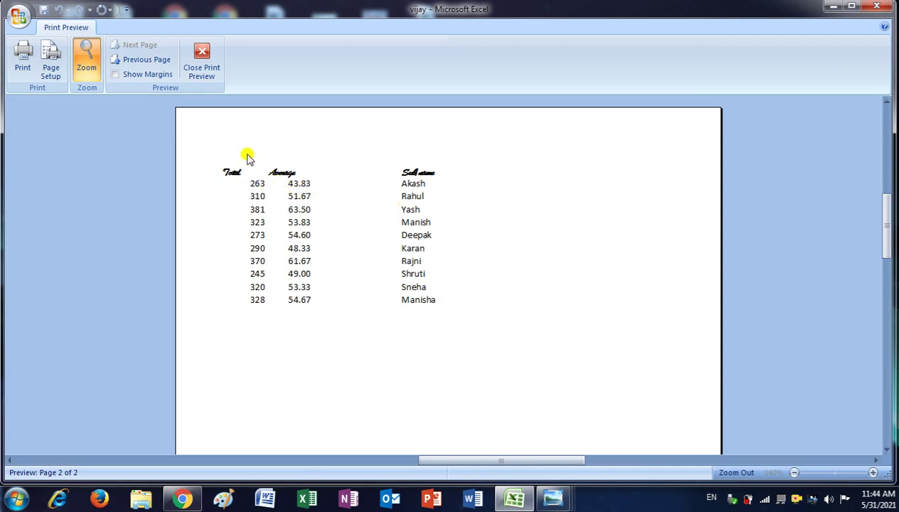
{"action": "left_click", "coordinate": [165, 66]}
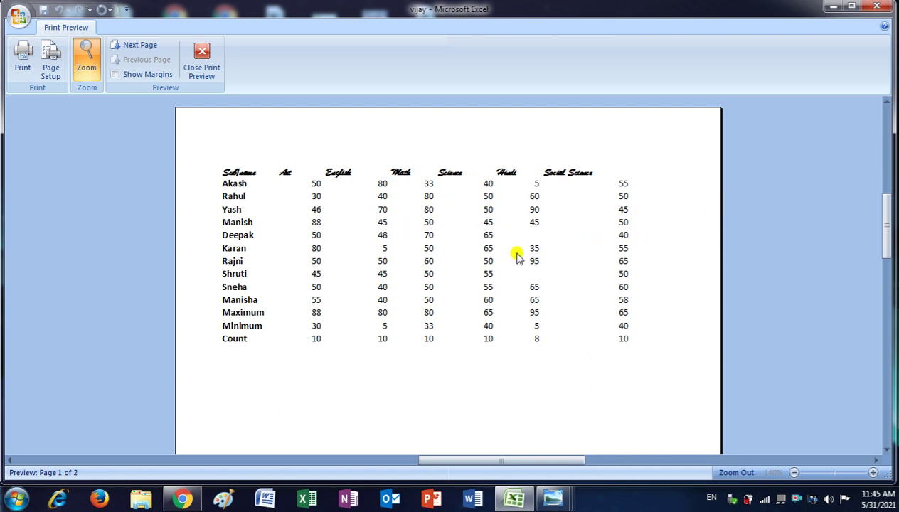
{"action": "left_click", "coordinate": [201, 63]}
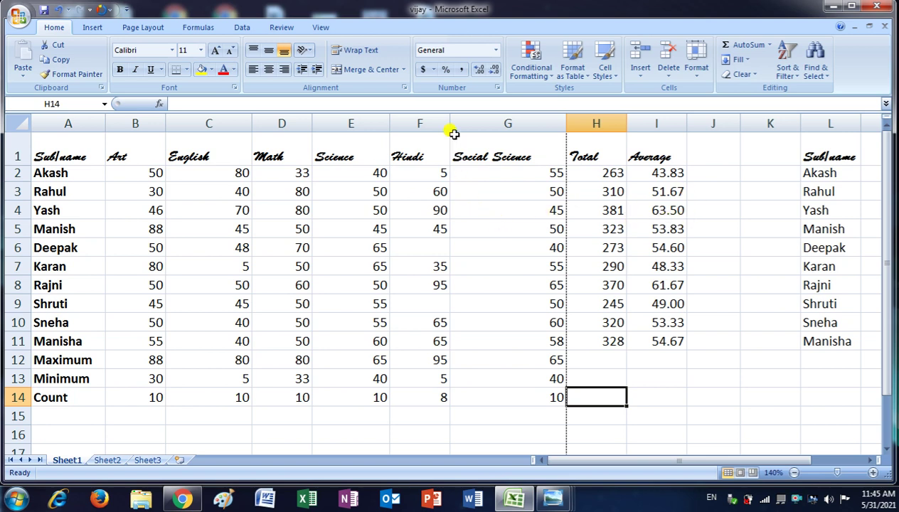
- Narrow columns F, G, E and C so Total and Average fit on page 1
{"action": "left_click_drag", "start_coordinate": [451, 123], "coordinate": [430, 123]}
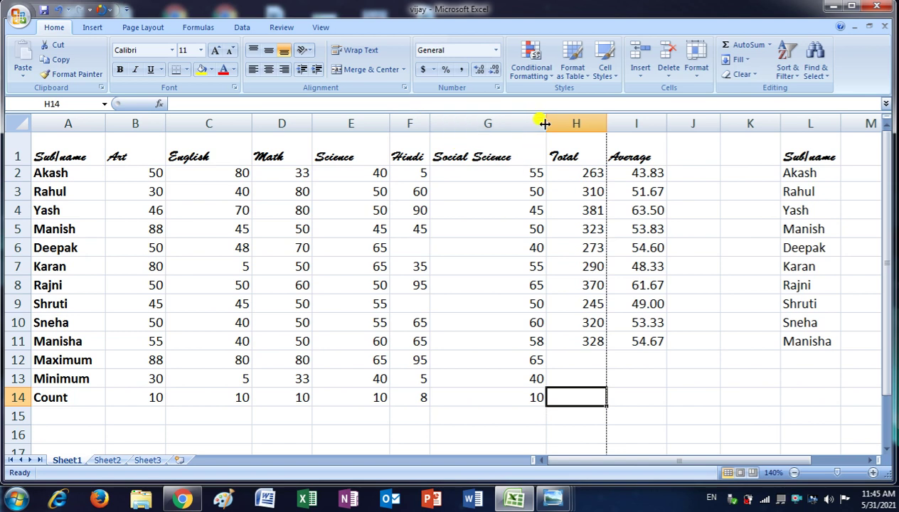
{"action": "left_click_drag", "start_coordinate": [545, 124], "coordinate": [519, 125]}
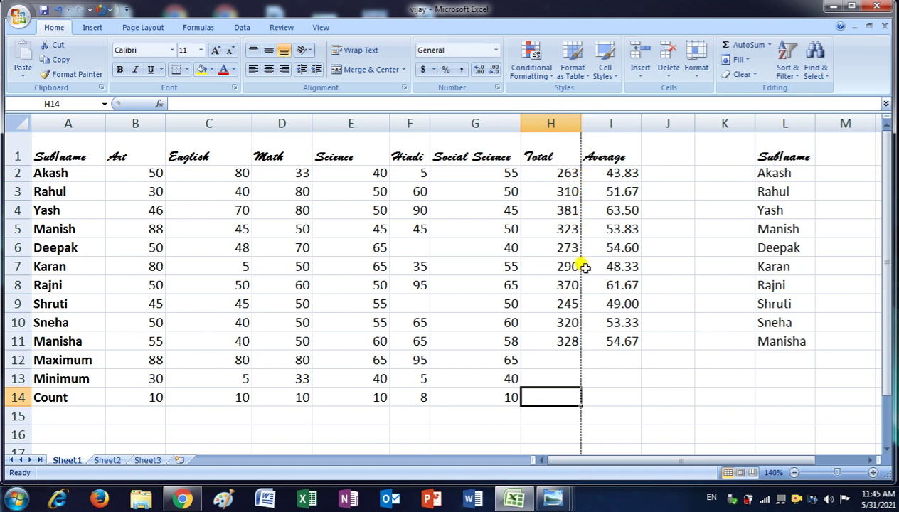
{"action": "left_click_drag", "start_coordinate": [389, 124], "coordinate": [369, 124]}
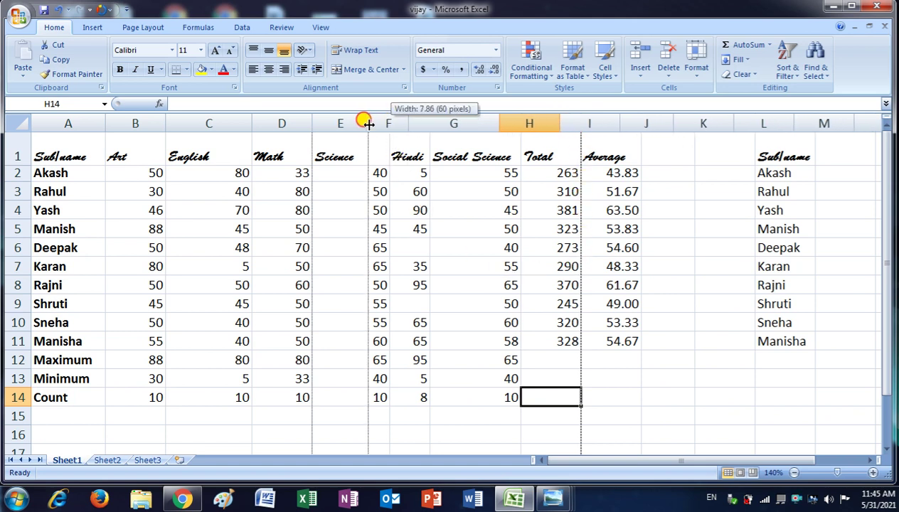
{"action": "left_click_drag", "start_coordinate": [252, 124], "coordinate": [237, 122]}
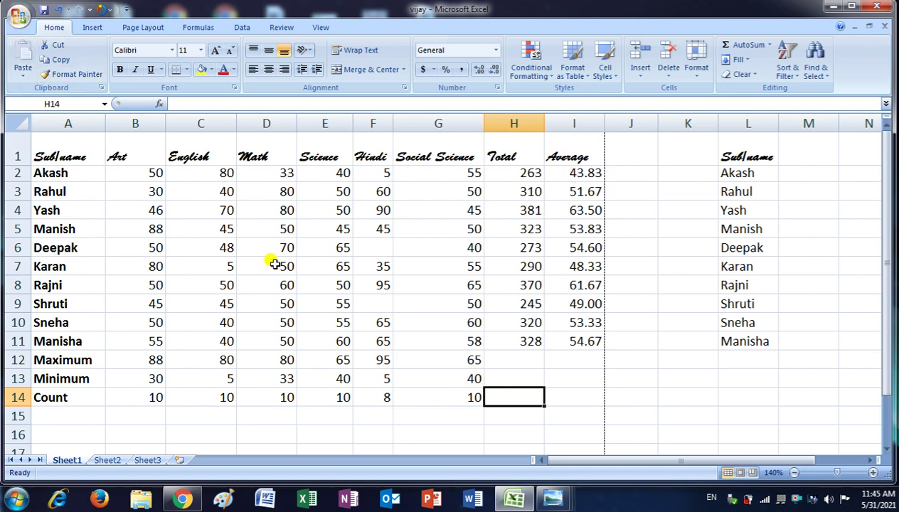
{"action": "left_click", "coordinate": [19, 14]}
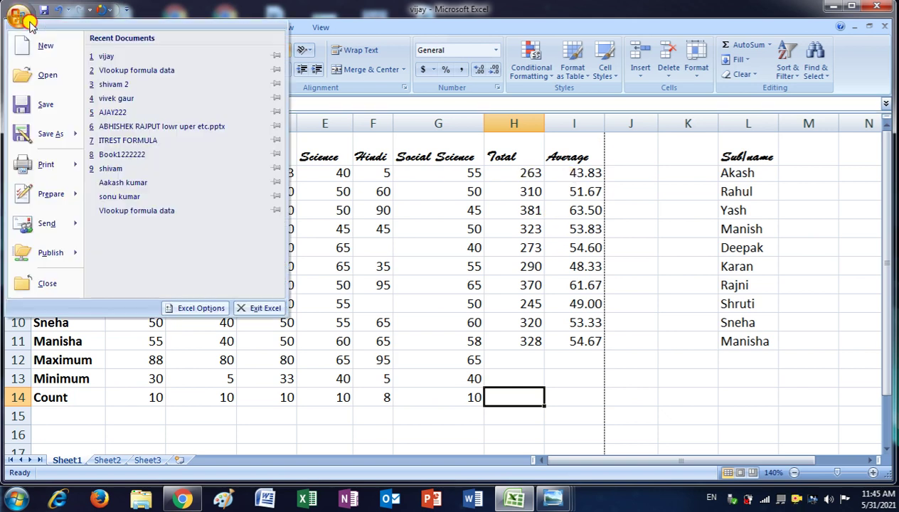
{"action": "mouse_move", "coordinate": [46, 164]}
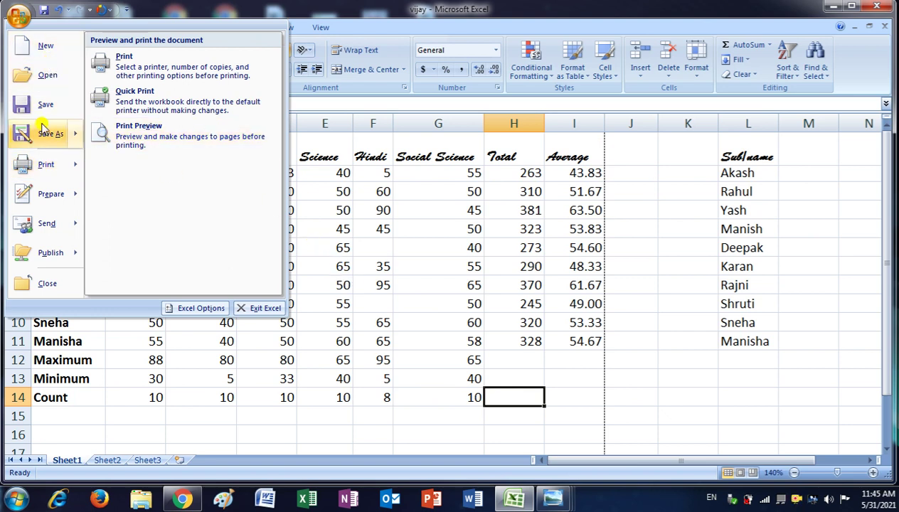
{"action": "left_click", "coordinate": [387, 283]}
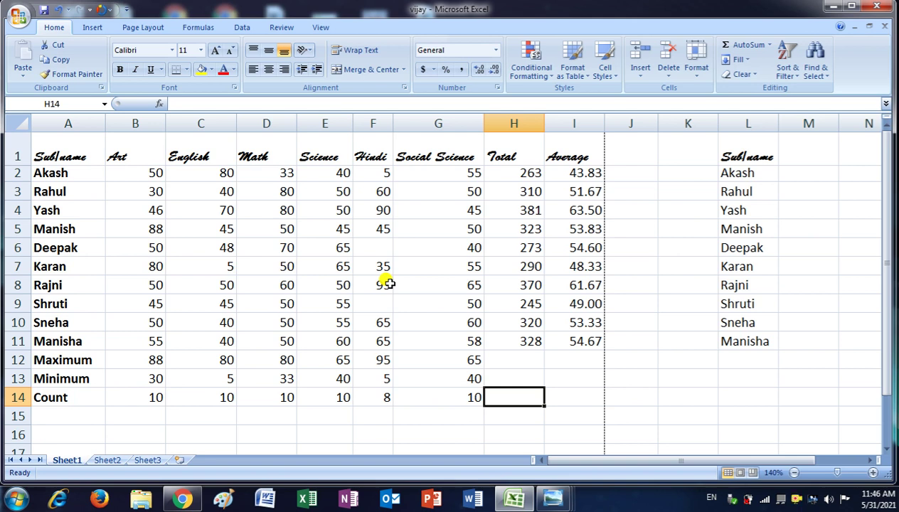
{"action": "key", "text": "ctrl+F2"}
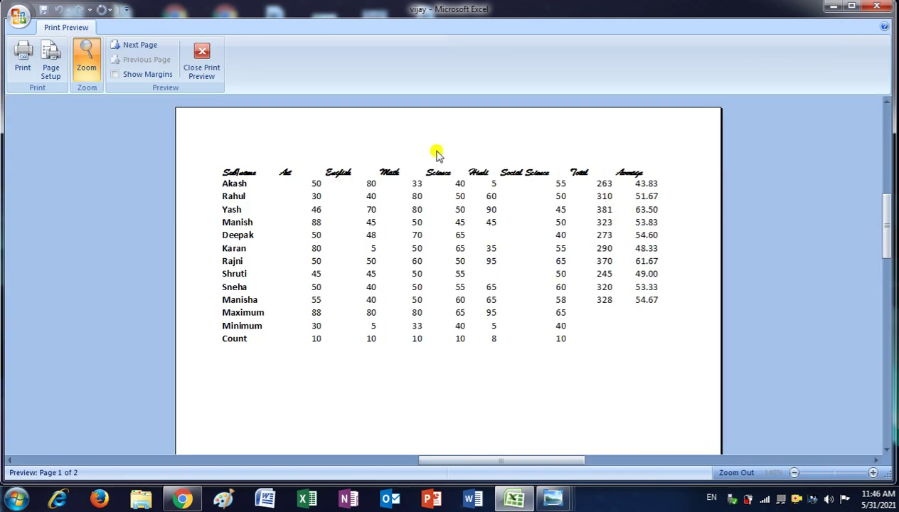
{"action": "left_click", "coordinate": [404, 361]}
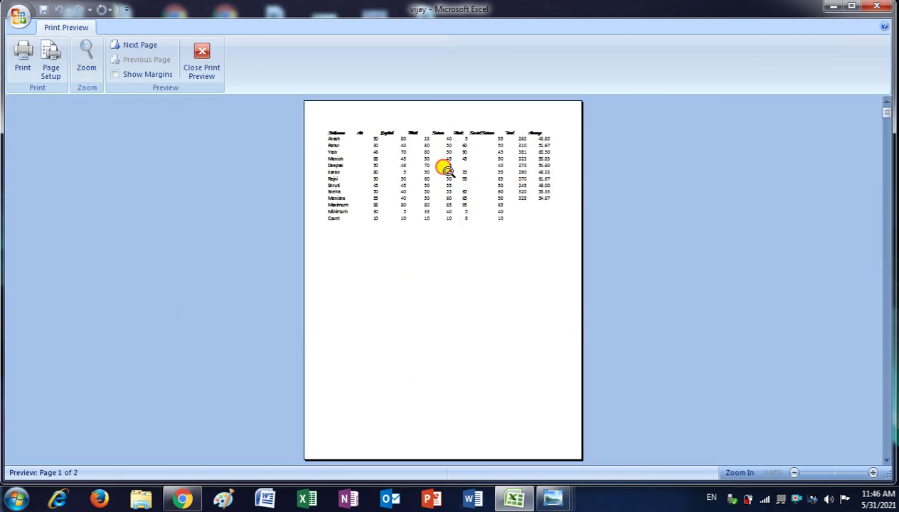
{"action": "left_click", "coordinate": [438, 167]}
{"action": "scroll", "coordinate": [446, 191], "scroll_direction": "up", "scroll_amount": 3}
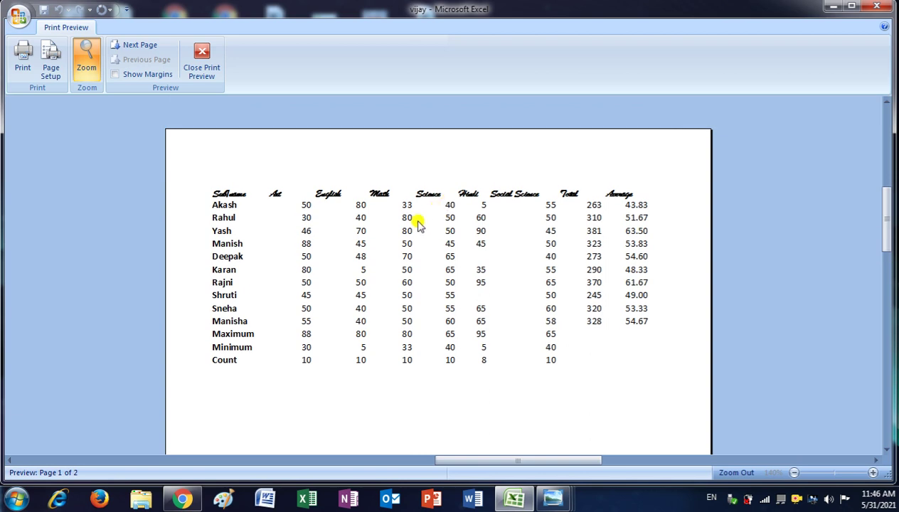
{"action": "left_click", "coordinate": [423, 225]}
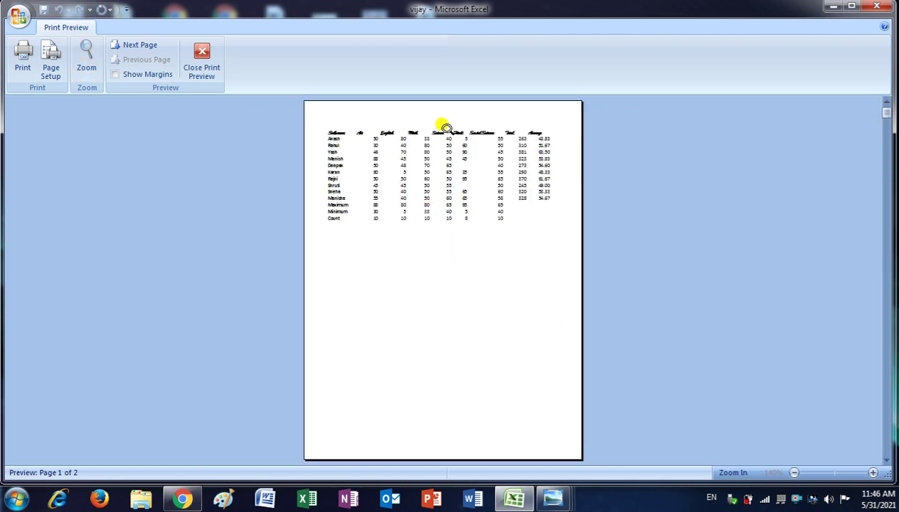
{"action": "left_click", "coordinate": [440, 135]}
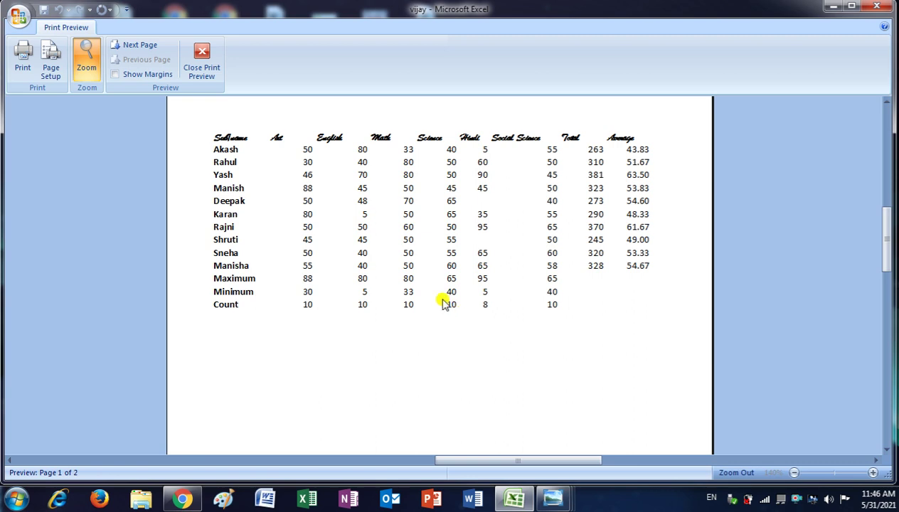
{"action": "left_click", "coordinate": [202, 62]}
{"action": "left_click", "coordinate": [201, 63]}
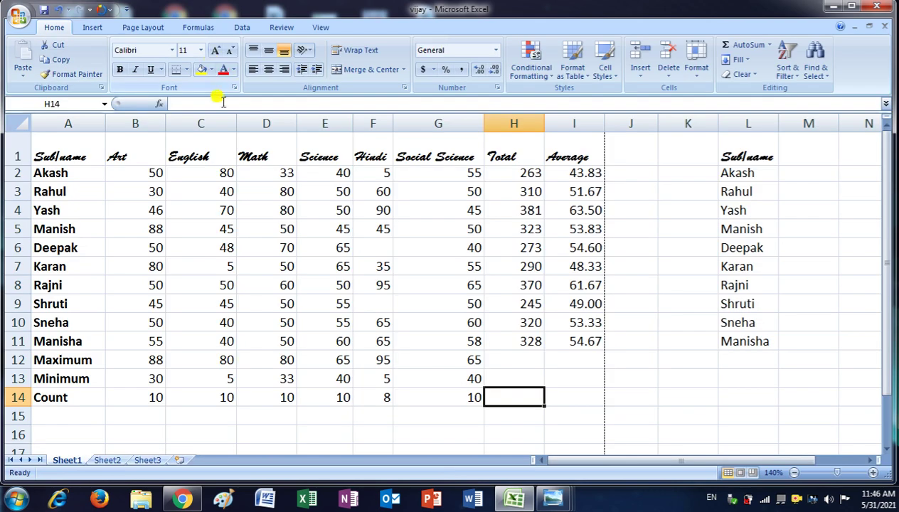
- Apply Outside Borders around the marks table A1:I14, from the Sub/name header to the Count row
{"action": "mouse_move", "coordinate": [50, 145]}
{"action": "left_mouse_down"}
{"action": "mouse_move", "coordinate": [135, 215]}
{"action": "mouse_move", "coordinate": [573, 386]}
{"action": "left_mouse_up"}
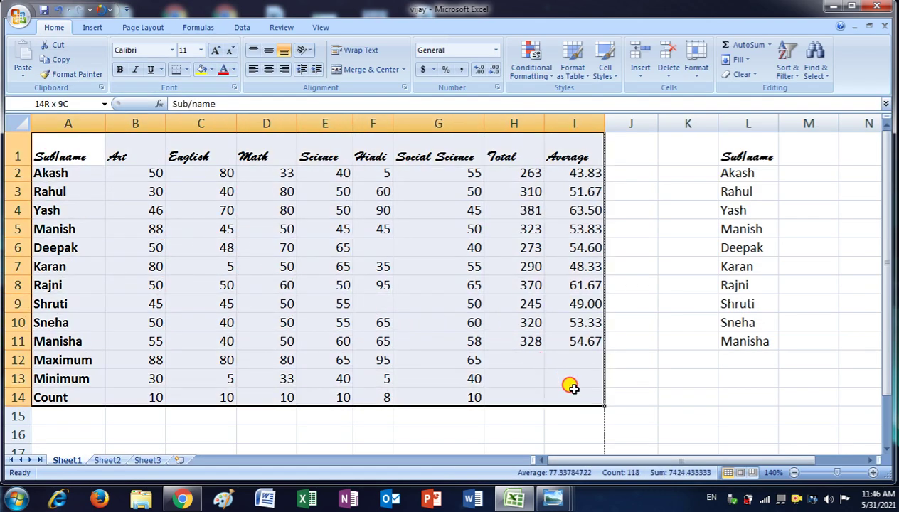
{"action": "left_click_drag", "start_coordinate": [573, 386], "coordinate": [573, 388]}
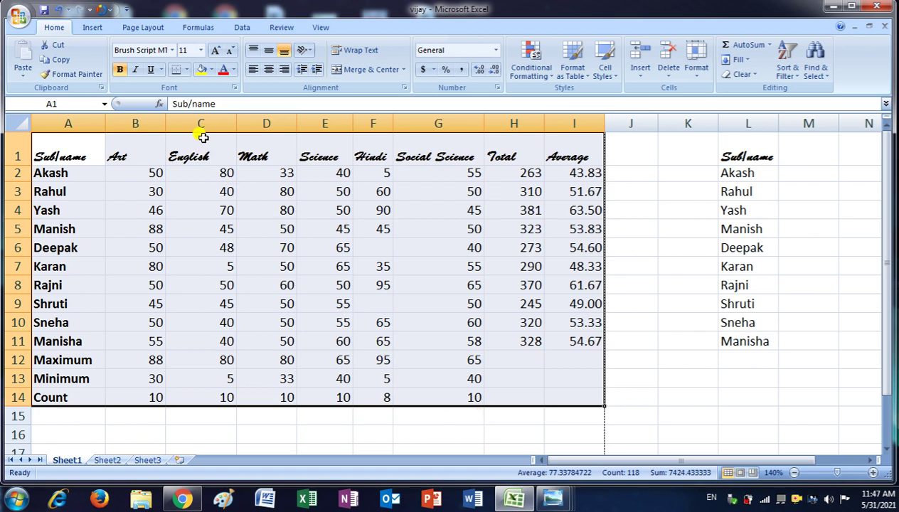
{"action": "left_click", "coordinate": [188, 70]}
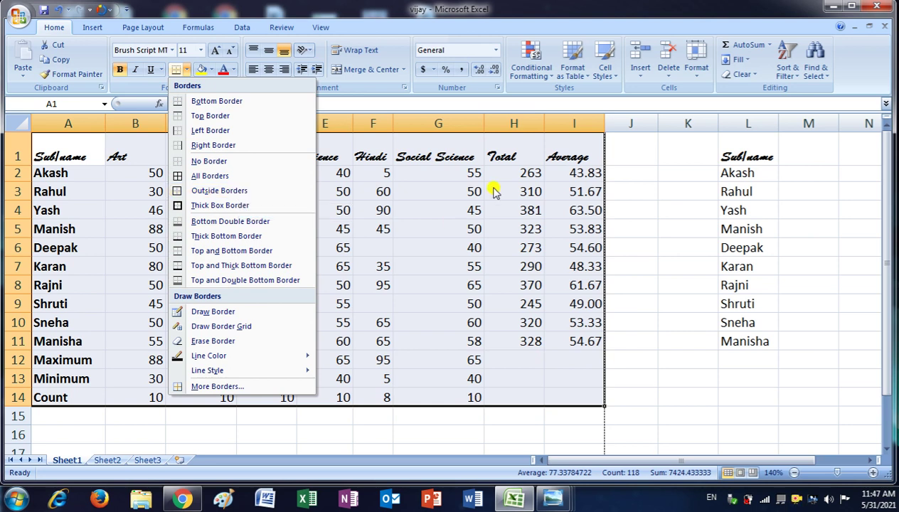
{"action": "left_click", "coordinate": [446, 334]}
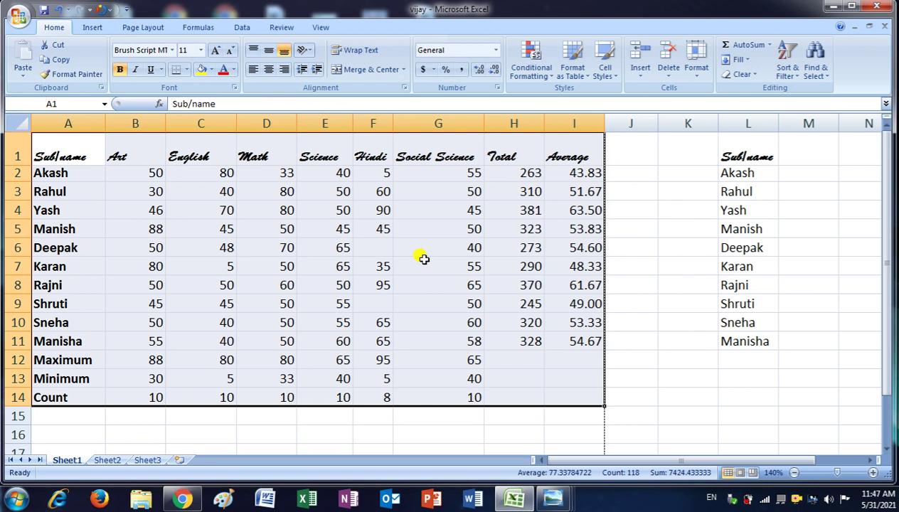
{"action": "mouse_move", "coordinate": [60, 139]}
{"action": "left_mouse_down"}
{"action": "mouse_move", "coordinate": [581, 407]}
{"action": "mouse_move", "coordinate": [581, 399]}
{"action": "left_mouse_up"}
{"action": "left_click", "coordinate": [188, 71]}
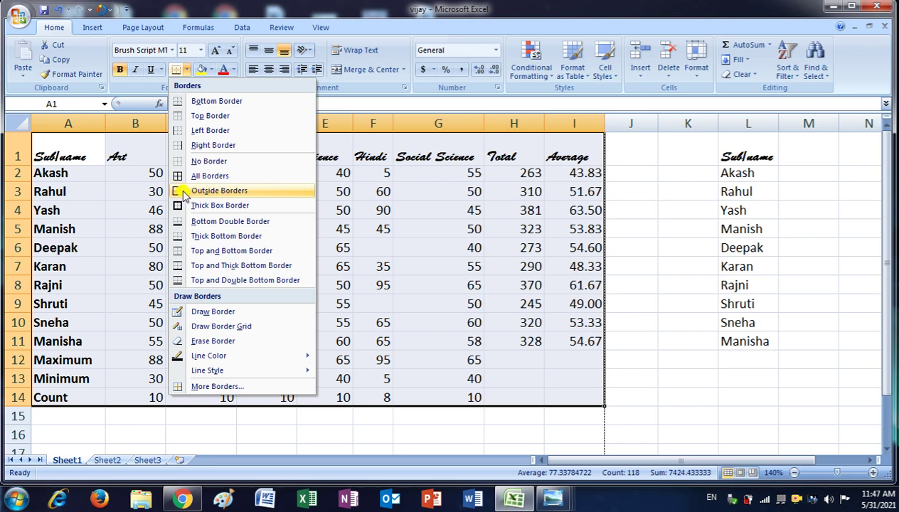
{"action": "left_click", "coordinate": [183, 191]}
{"action": "left_click", "coordinate": [242, 227]}
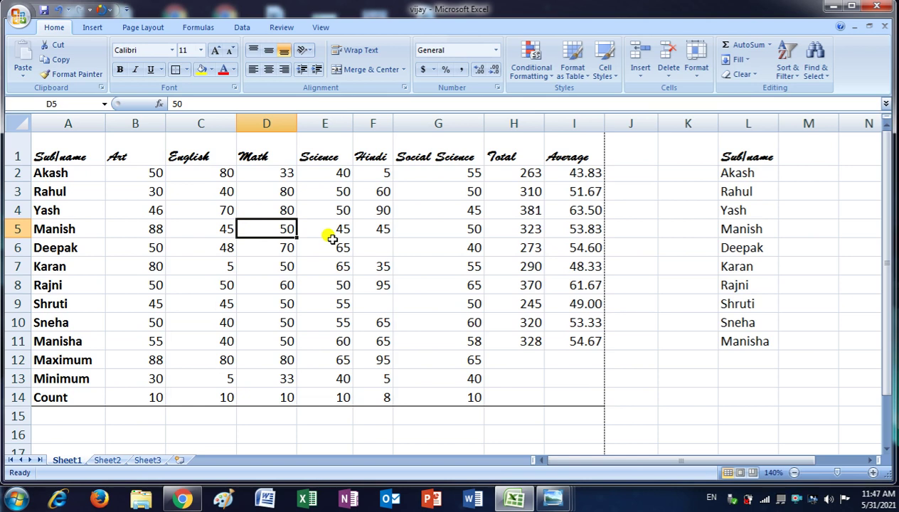
{"action": "key", "text": "ctrl+F2"}
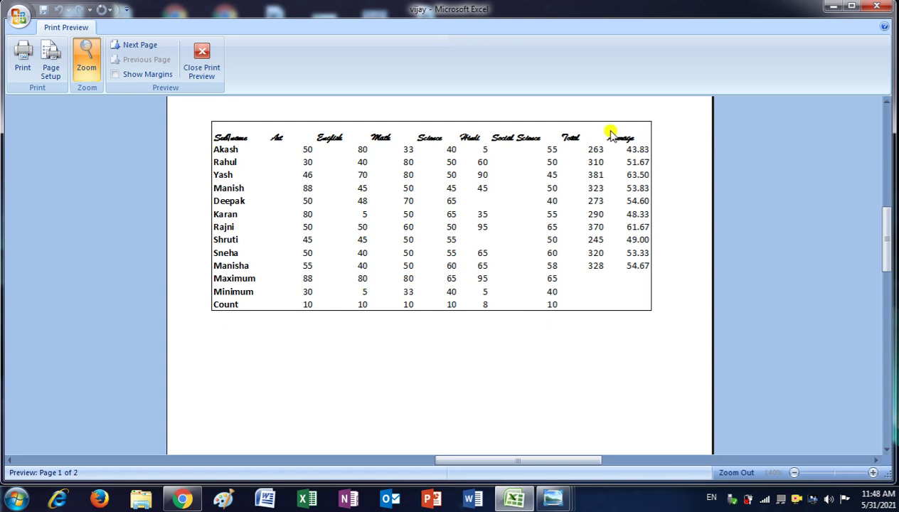
{"action": "left_click", "coordinate": [202, 63]}
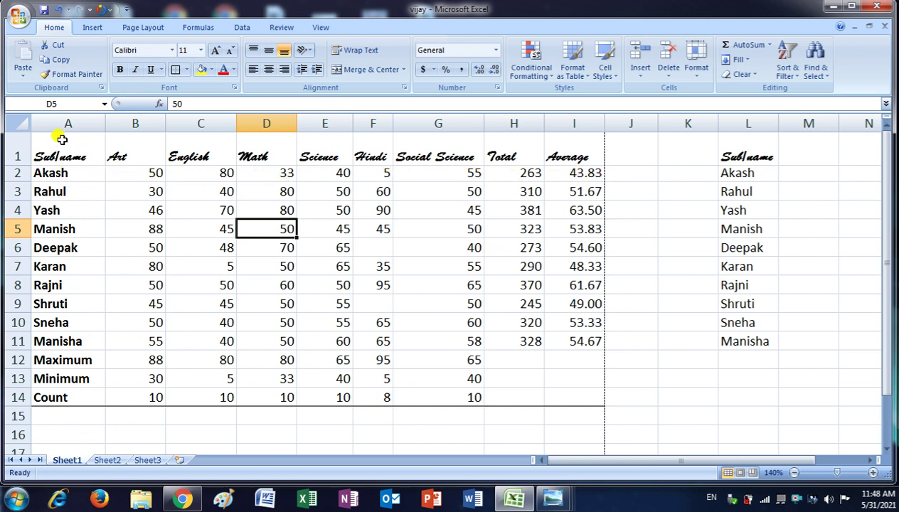
- Add a Bottom Border under header cells A1:I1 and check it in print preview
{"action": "left_click_drag", "start_coordinate": [53, 145], "coordinate": [592, 157]}
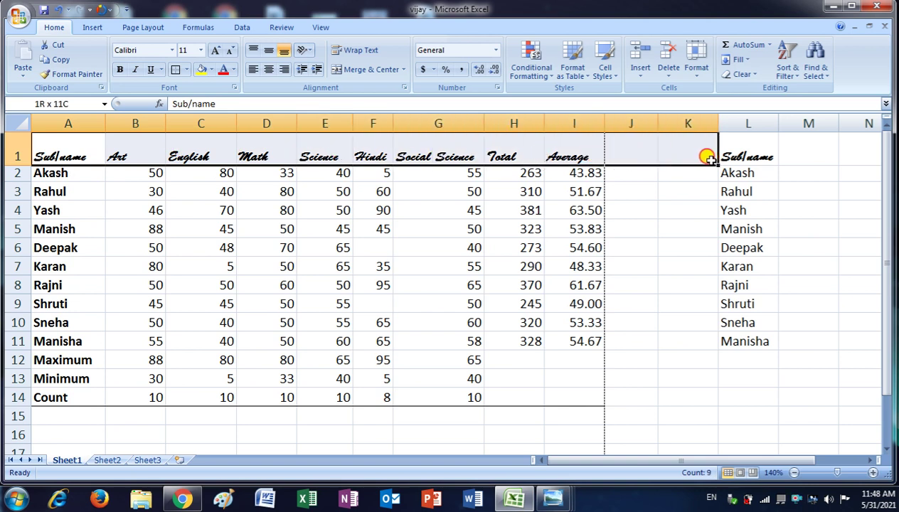
{"action": "left_click_drag", "start_coordinate": [591, 156], "coordinate": [561, 158]}
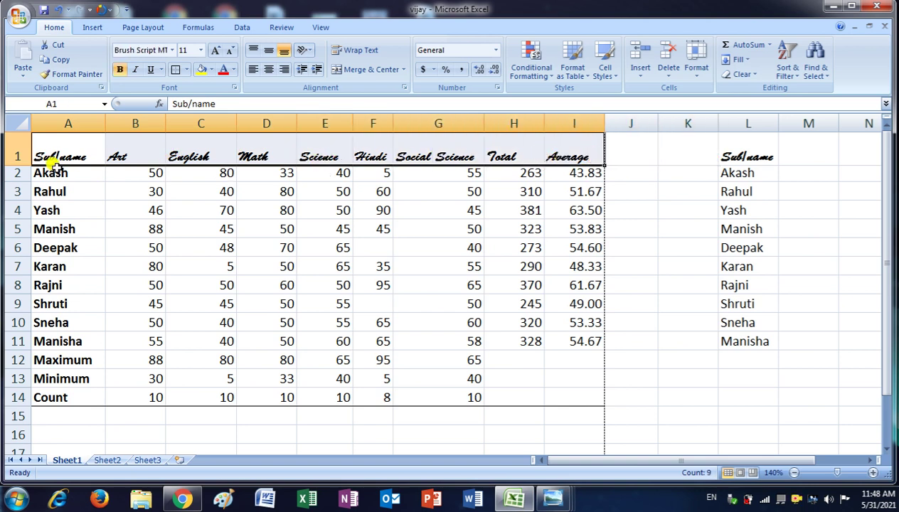
{"action": "left_click", "coordinate": [186, 71]}
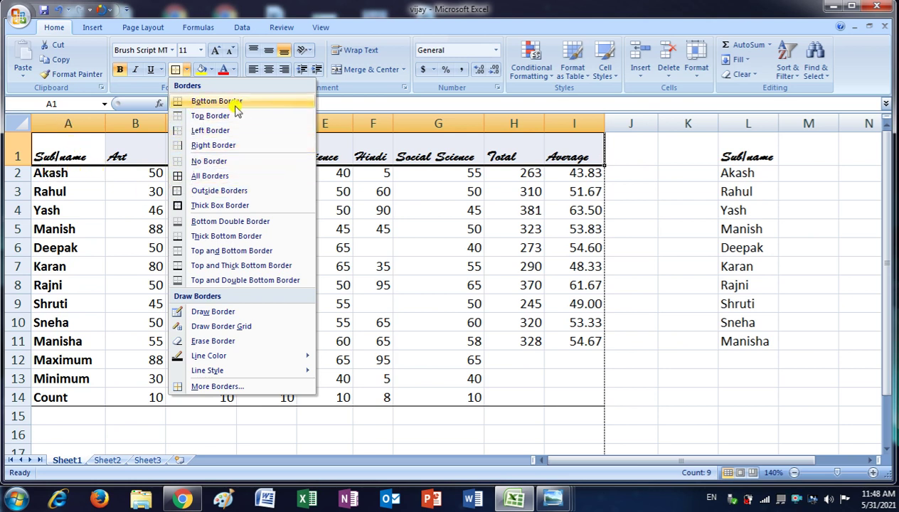
{"action": "left_click", "coordinate": [183, 101]}
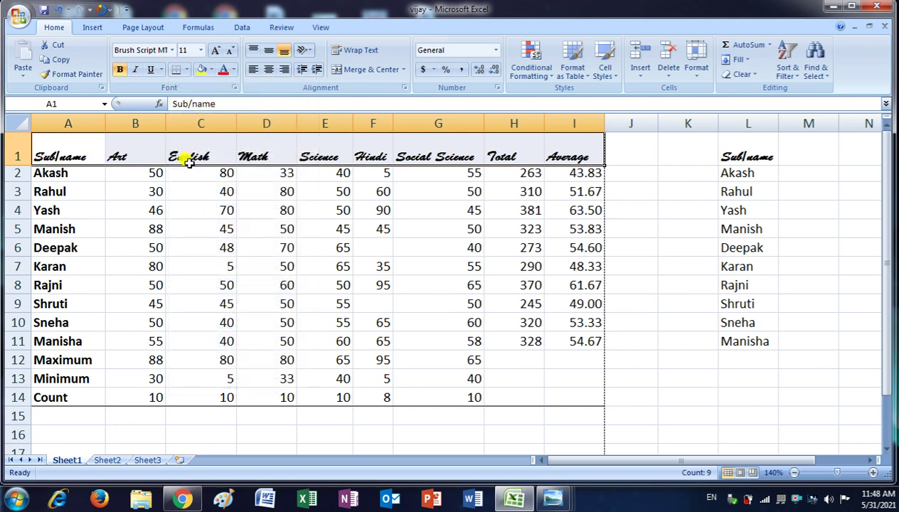
{"action": "left_click", "coordinate": [187, 206]}
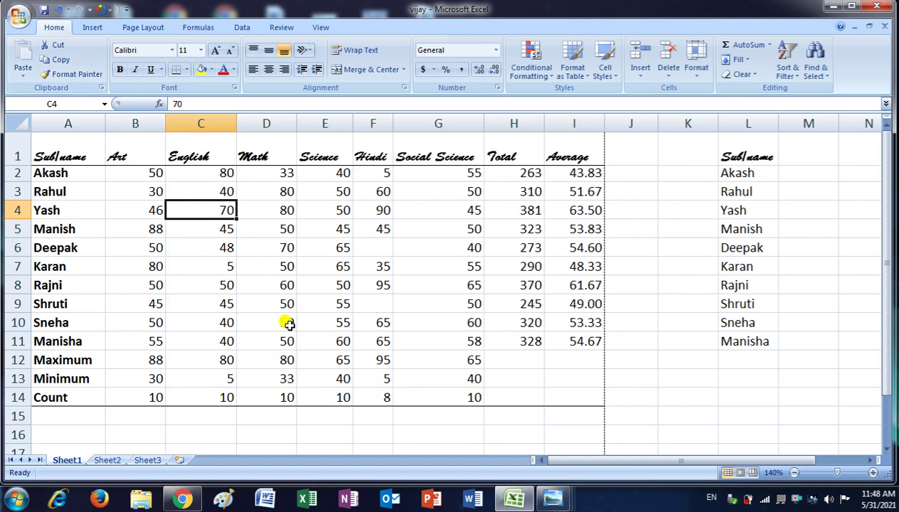
{"action": "key", "text": "ctrl+F2"}
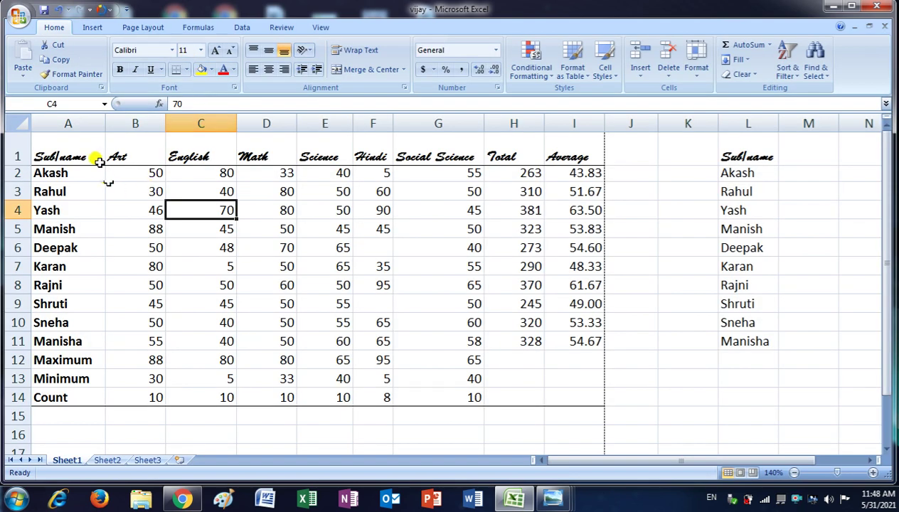
- Add a Right Border along the student-name column A1:A14
{"action": "left_click_drag", "start_coordinate": [73, 147], "coordinate": [71, 398]}
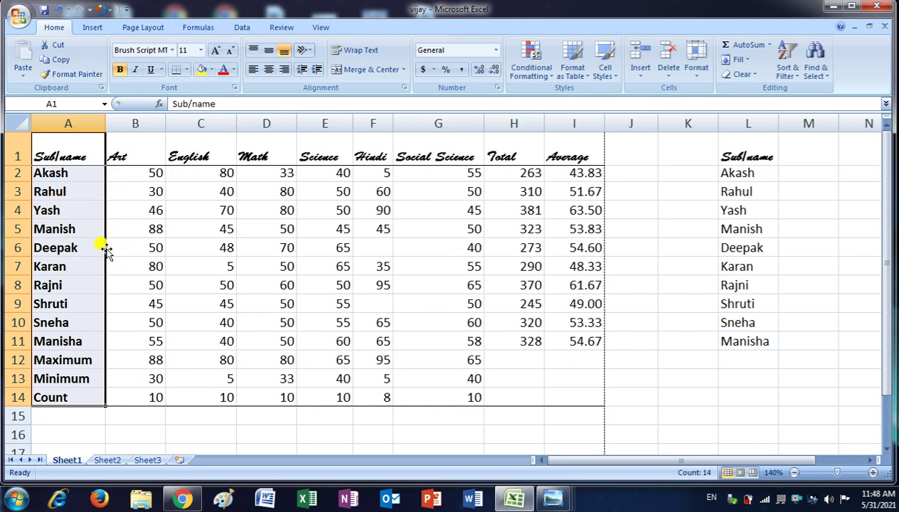
{"action": "left_click", "coordinate": [187, 69]}
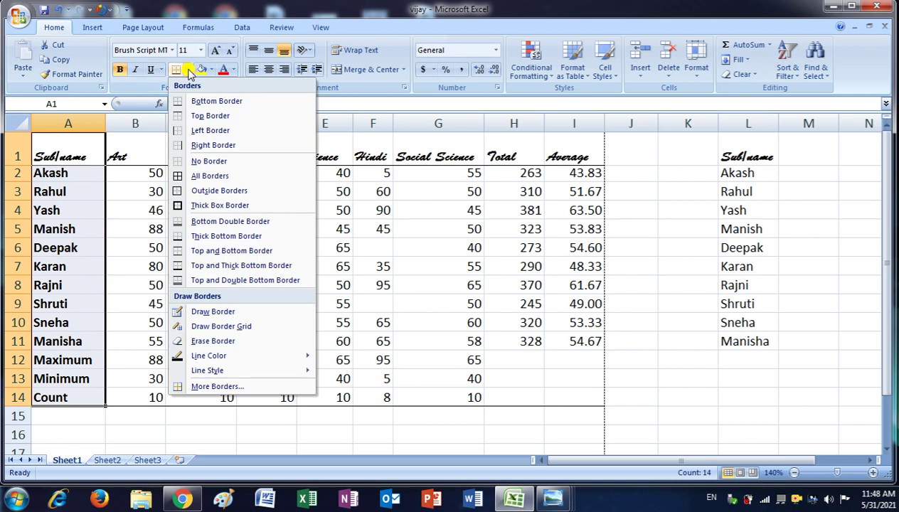
{"action": "left_click", "coordinate": [227, 145]}
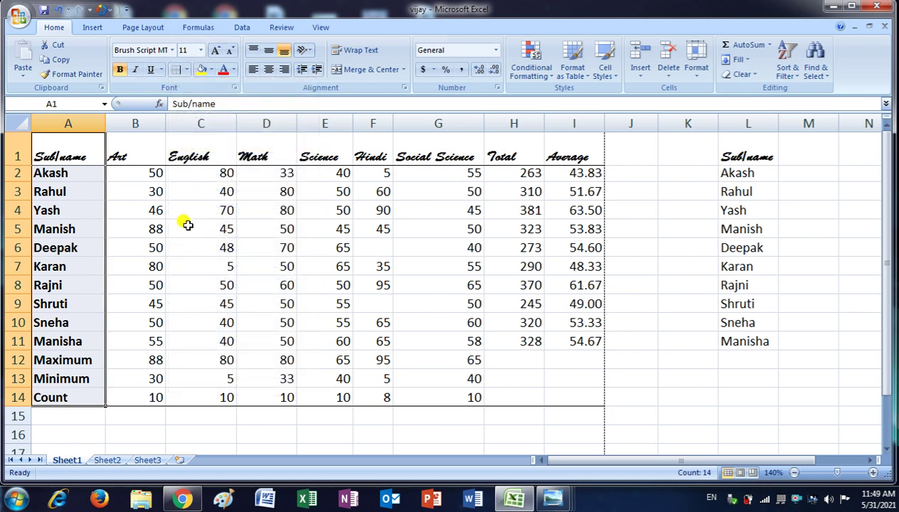
{"action": "left_click", "coordinate": [186, 225]}
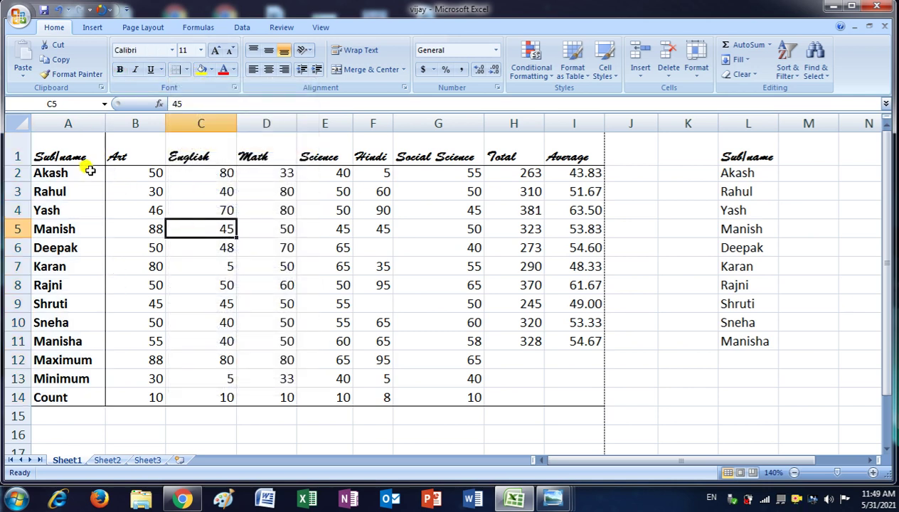
- Check the sheet in Print Preview, then return to the worksheet
{"action": "left_click", "coordinate": [25, 18]}
{"action": "left_click", "coordinate": [146, 147]}
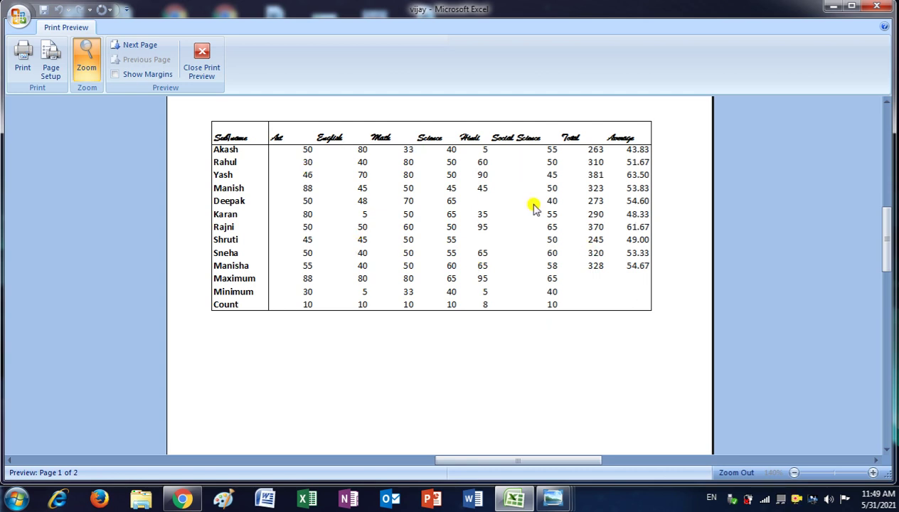
{"action": "left_click", "coordinate": [201, 63]}
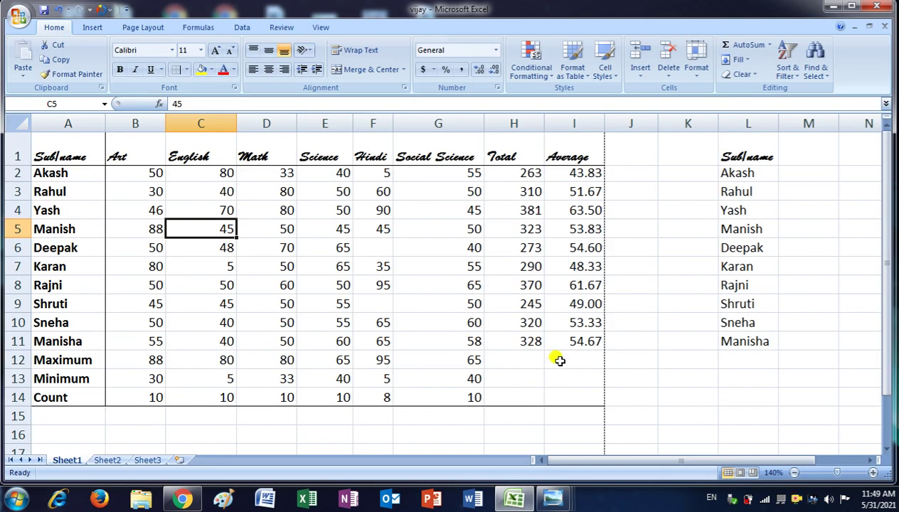
- Apply All Borders to give every cell in A1:I14 its own border grid
{"action": "left_click_drag", "start_coordinate": [569, 399], "coordinate": [57, 142]}
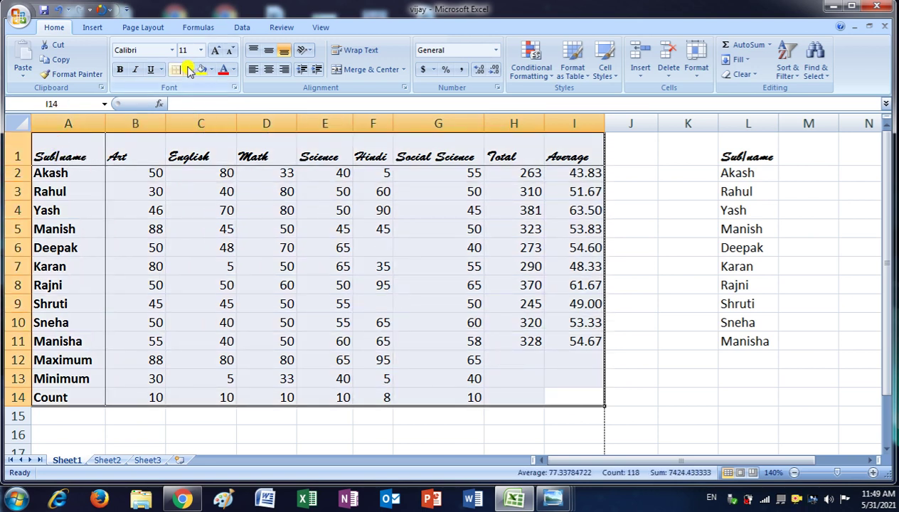
{"action": "left_click", "coordinate": [186, 69]}
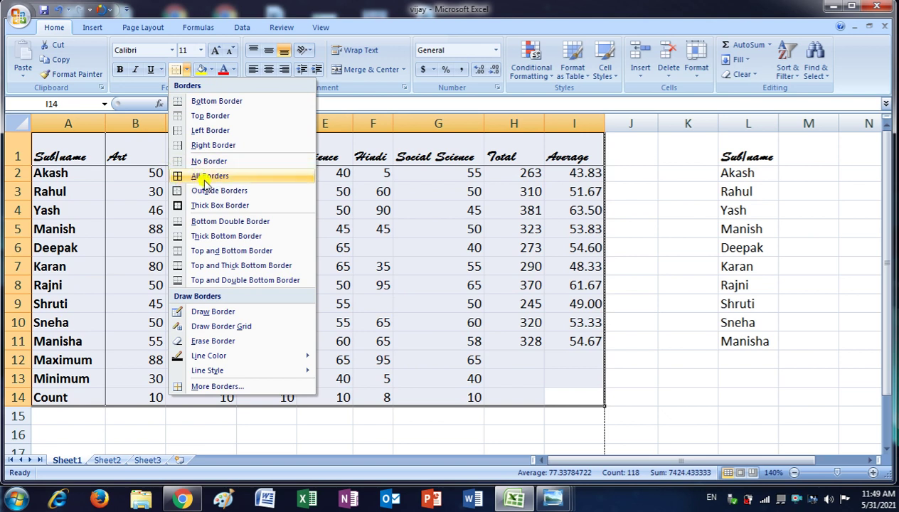
{"action": "left_click", "coordinate": [177, 180]}
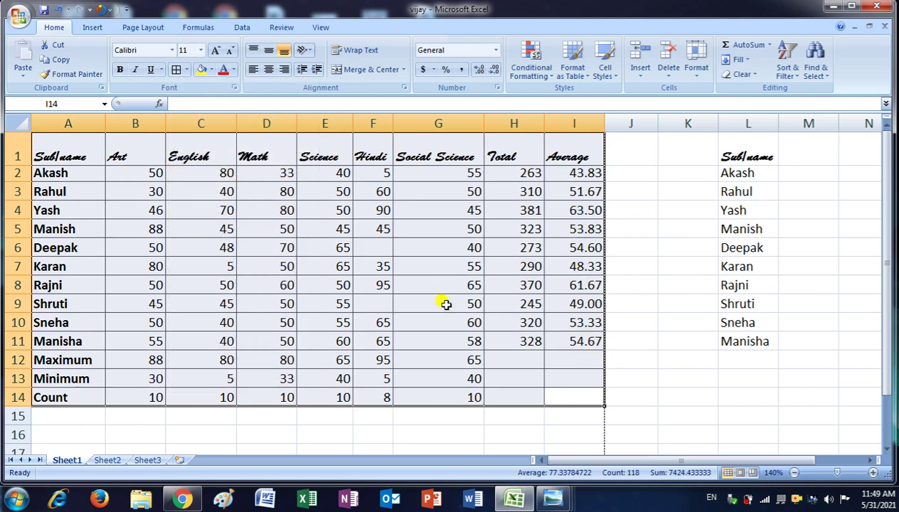
{"action": "left_click", "coordinate": [445, 304]}
{"action": "left_click", "coordinate": [19, 16]}
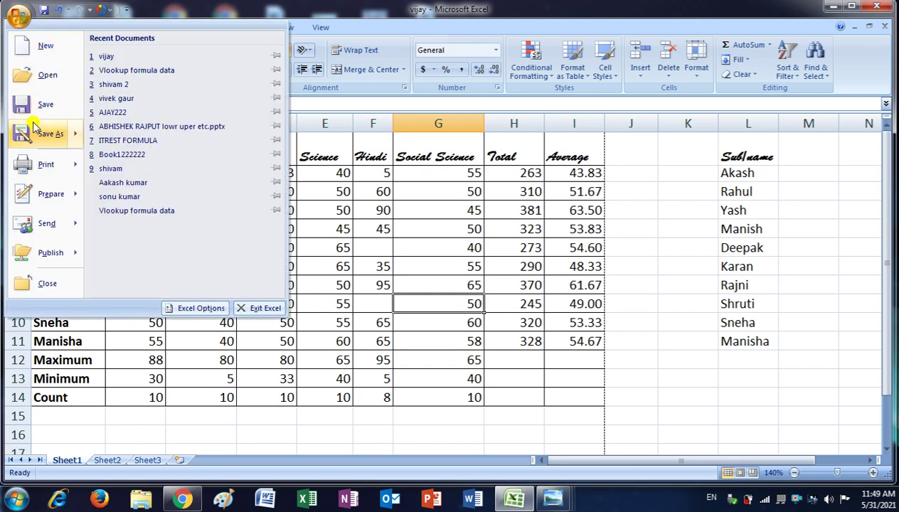
{"action": "mouse_move", "coordinate": [46, 164]}
{"action": "left_click", "coordinate": [137, 142]}
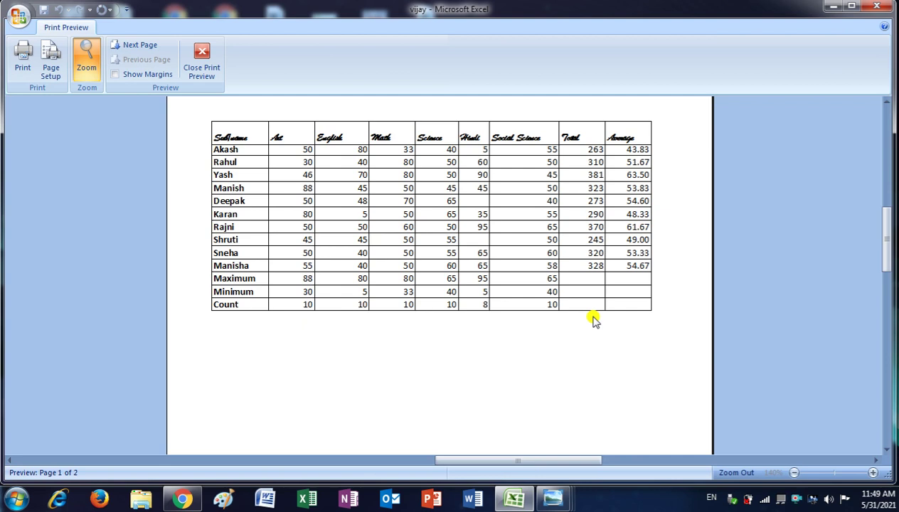
{"action": "left_click", "coordinate": [210, 78]}
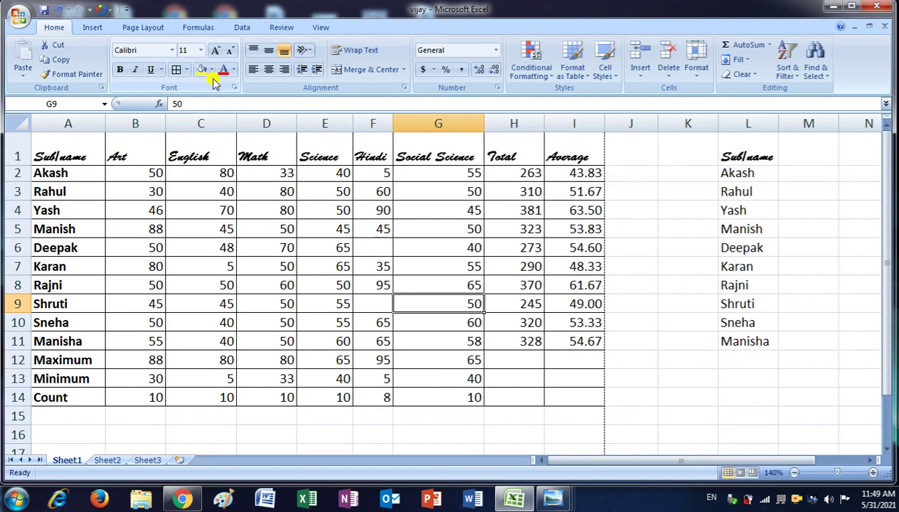
- Clear every border from the marks table A1:I14 with No Border
{"action": "mouse_move", "coordinate": [569, 396]}
{"action": "left_mouse_down"}
{"action": "mouse_move", "coordinate": [158, 194]}
{"action": "mouse_move", "coordinate": [10, 138]}
{"action": "left_mouse_up"}
{"action": "left_click", "coordinate": [187, 69]}
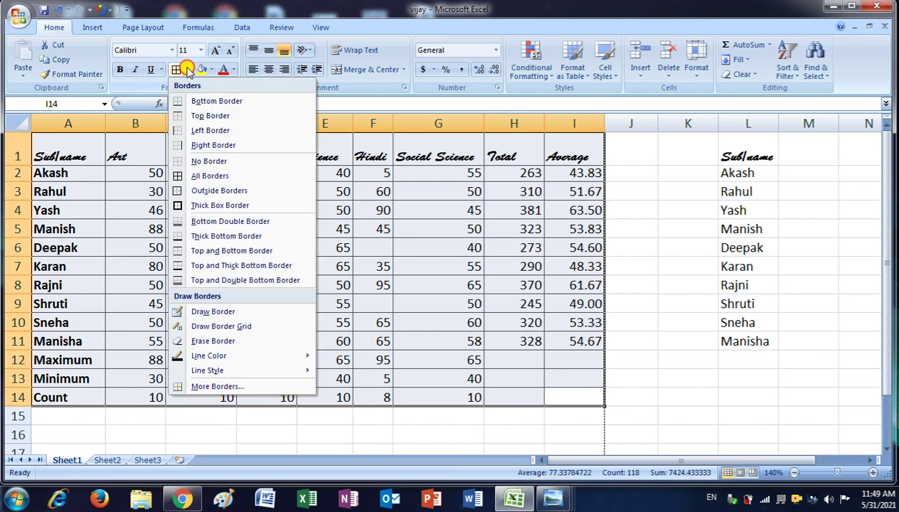
{"action": "left_click", "coordinate": [214, 162]}
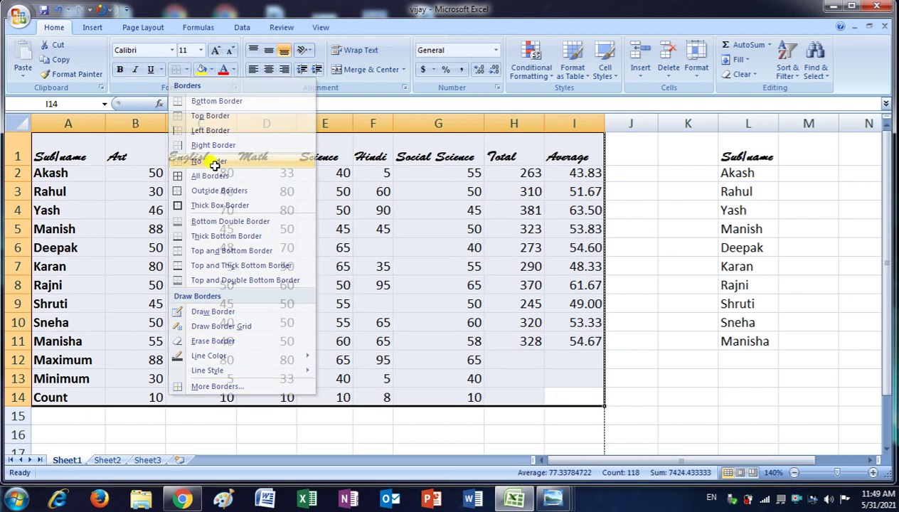
{"action": "left_click", "coordinate": [244, 240]}
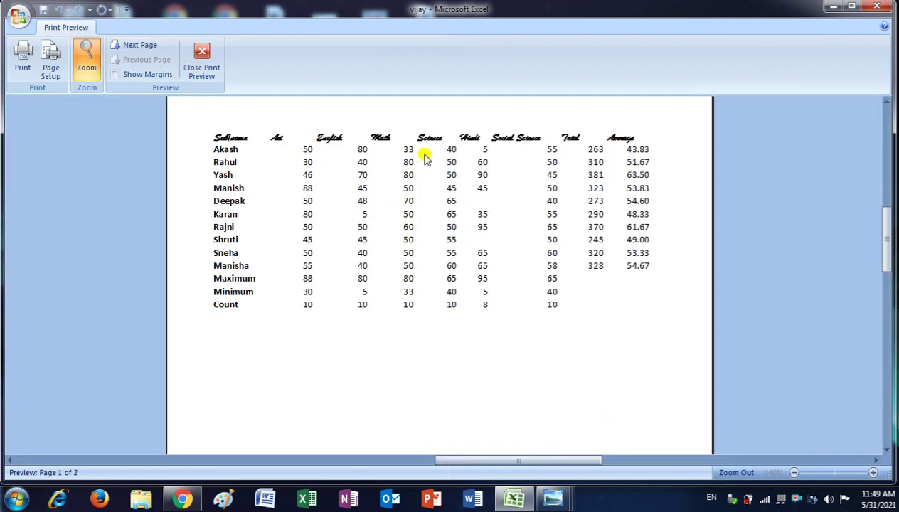
{"action": "left_click", "coordinate": [195, 84]}
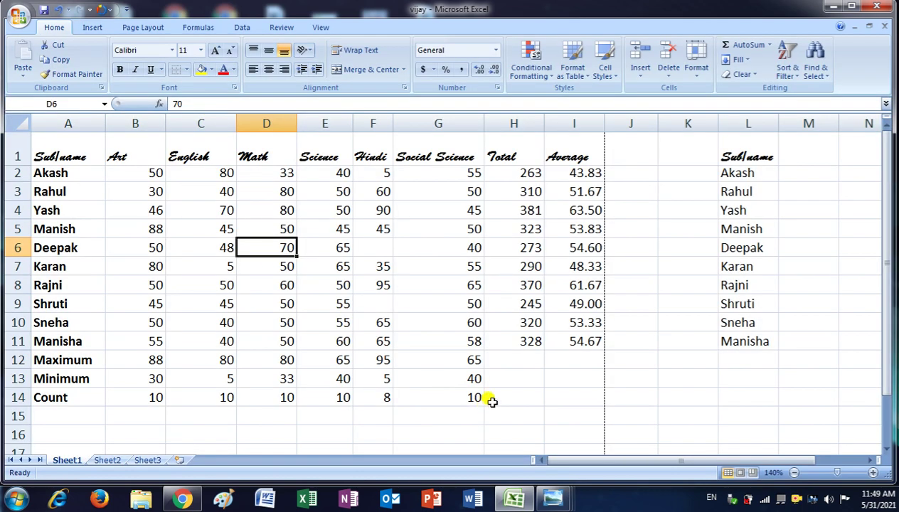
- Reapply All Borders to A1:I14 and check the grid in print preview
{"action": "mouse_move", "coordinate": [557, 393]}
{"action": "left_mouse_down"}
{"action": "mouse_move", "coordinate": [2, 46]}
{"action": "mouse_move", "coordinate": [100, 111]}
{"action": "left_mouse_up"}
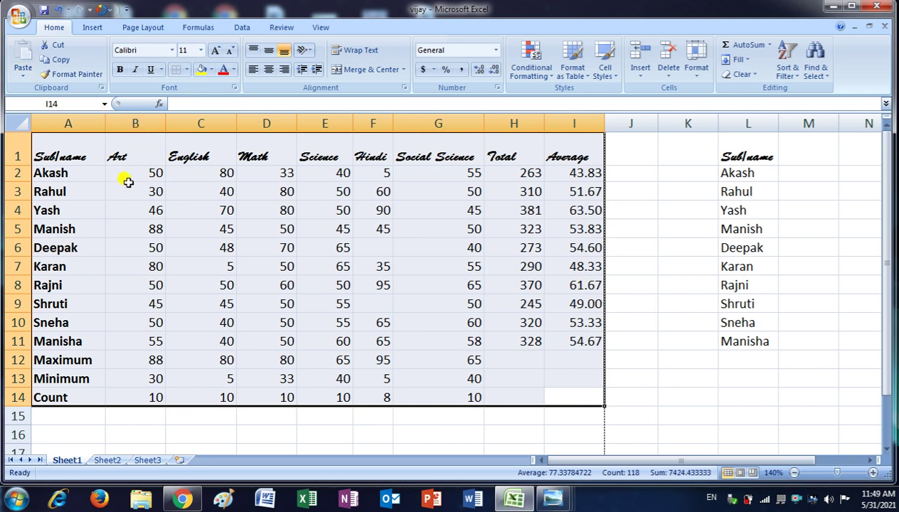
{"action": "left_click", "coordinate": [187, 69]}
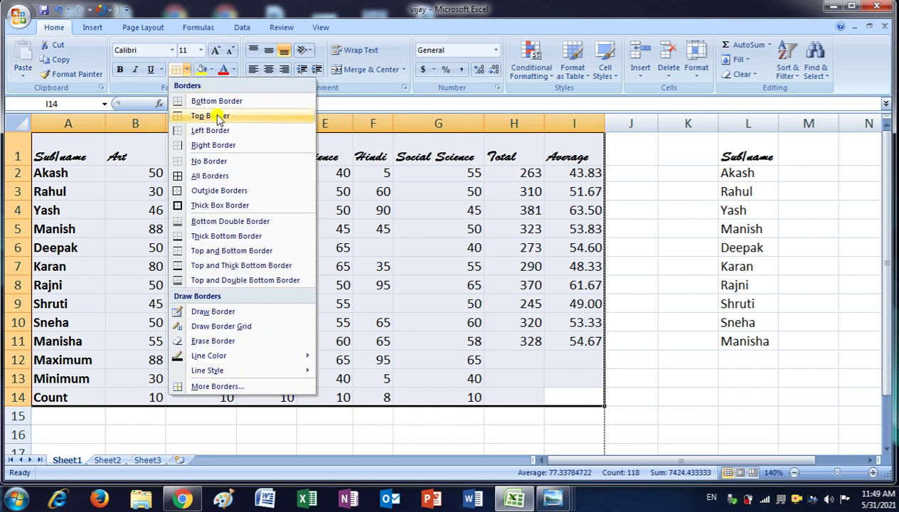
{"action": "left_click", "coordinate": [196, 180]}
{"action": "left_click", "coordinate": [263, 278]}
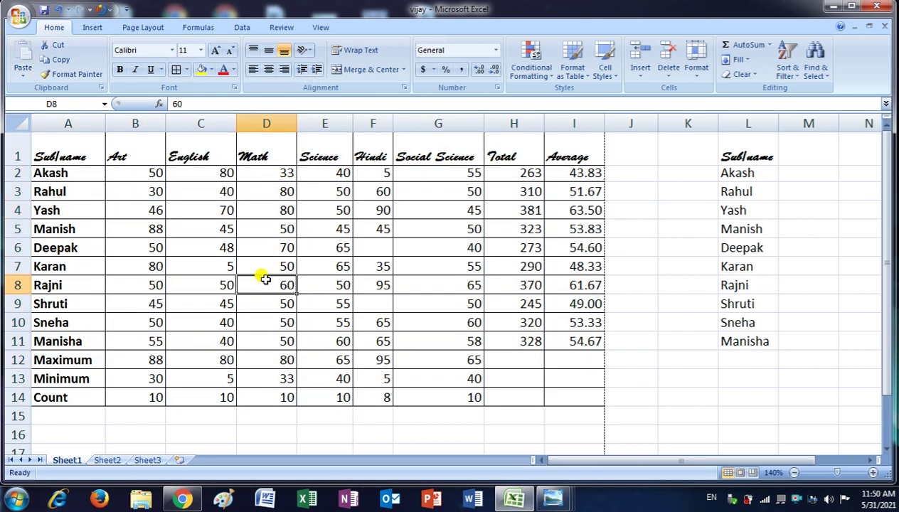
{"action": "key", "text": "ctrl+F2"}
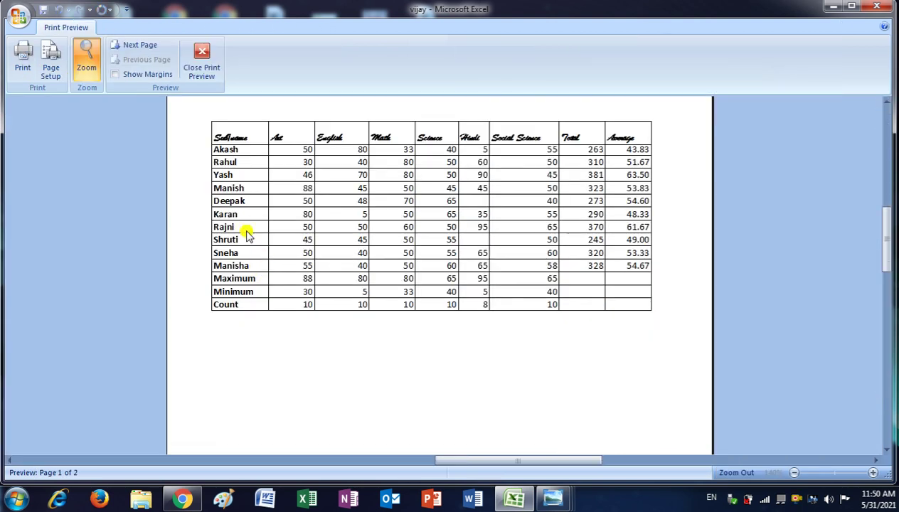
{"action": "left_click", "coordinate": [202, 63]}
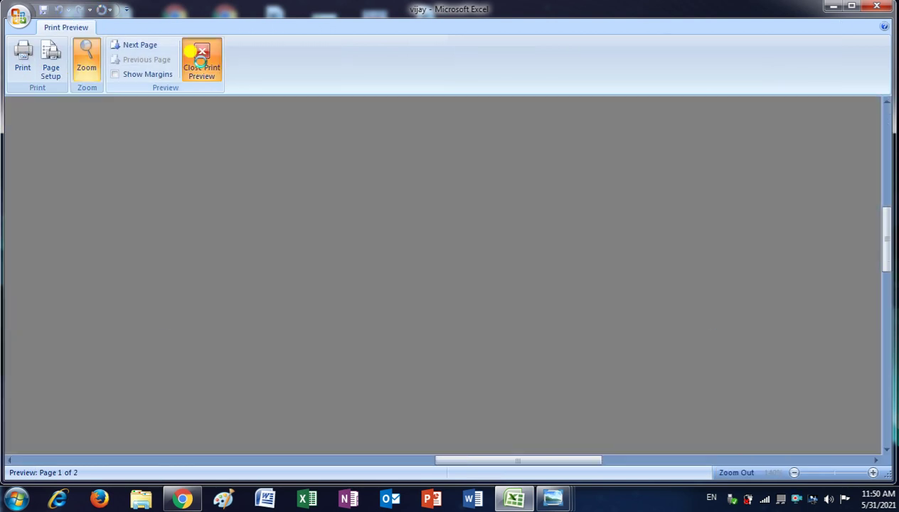
- Strip the borders from A1:I14 once more using No Border
{"action": "left_click_drag", "start_coordinate": [586, 397], "coordinate": [56, 145]}
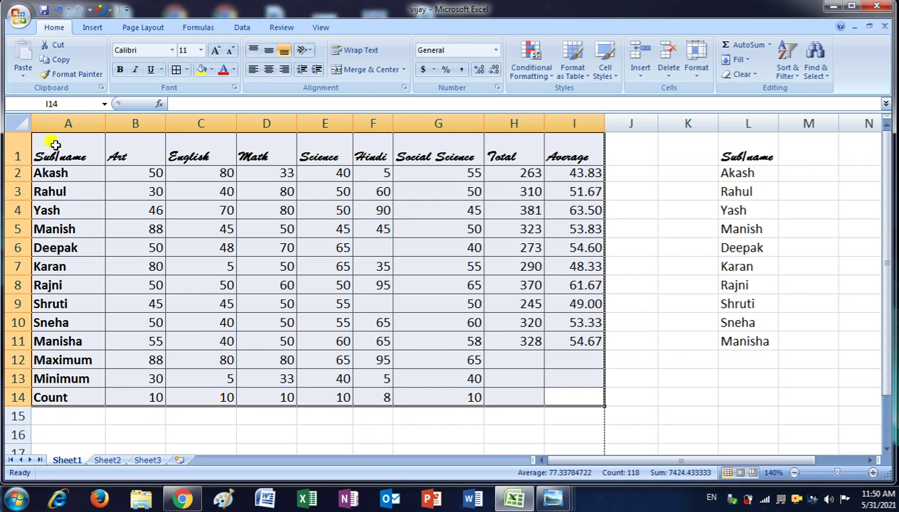
{"action": "left_click", "coordinate": [186, 70]}
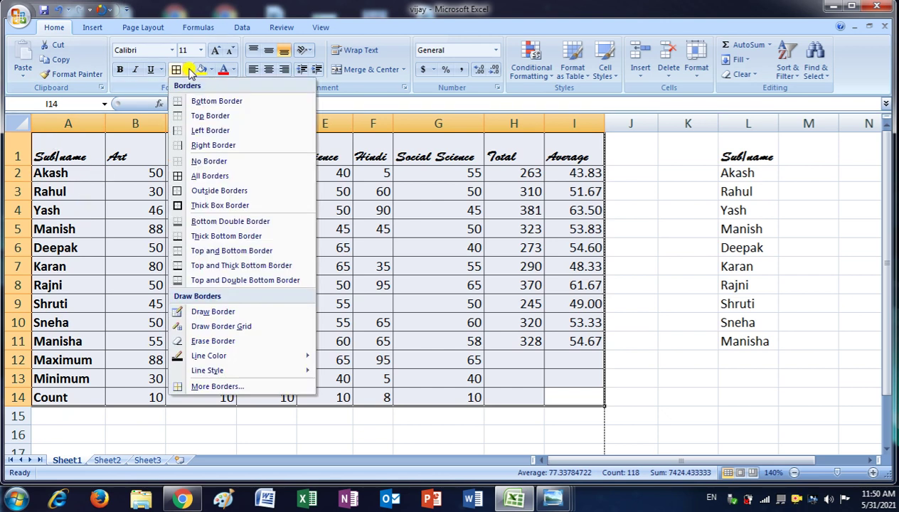
{"action": "left_click", "coordinate": [209, 161]}
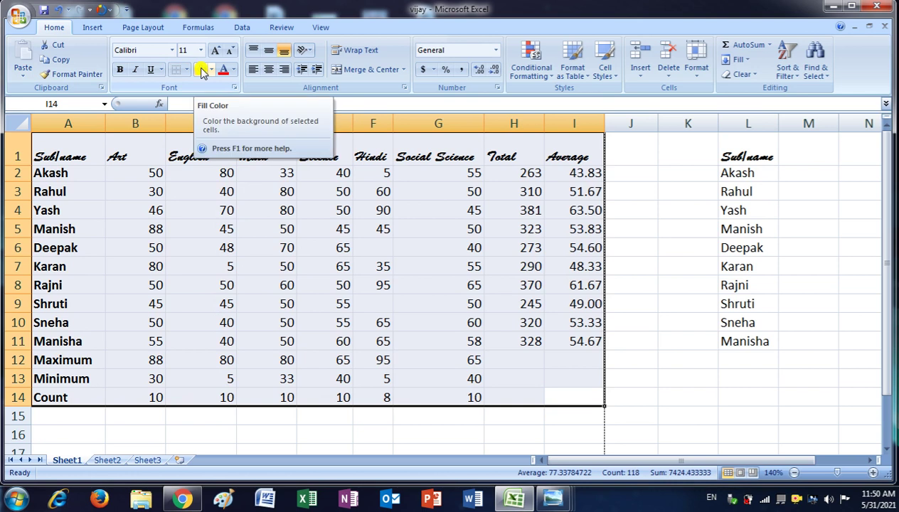
{"action": "mouse_move", "coordinate": [62, 141]}
{"action": "left_mouse_down"}
{"action": "mouse_move", "coordinate": [313, 155]}
{"action": "mouse_move", "coordinate": [593, 148]}
{"action": "left_mouse_up"}
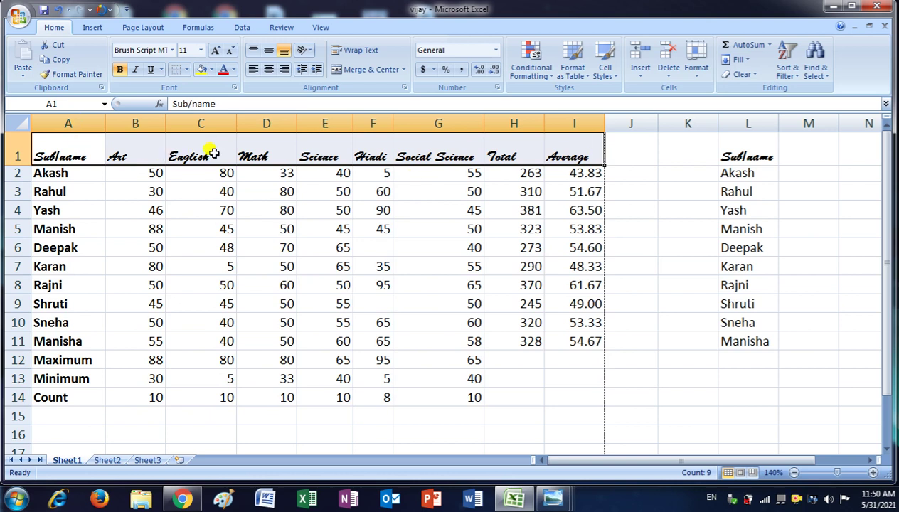
{"action": "left_click", "coordinate": [211, 70]}
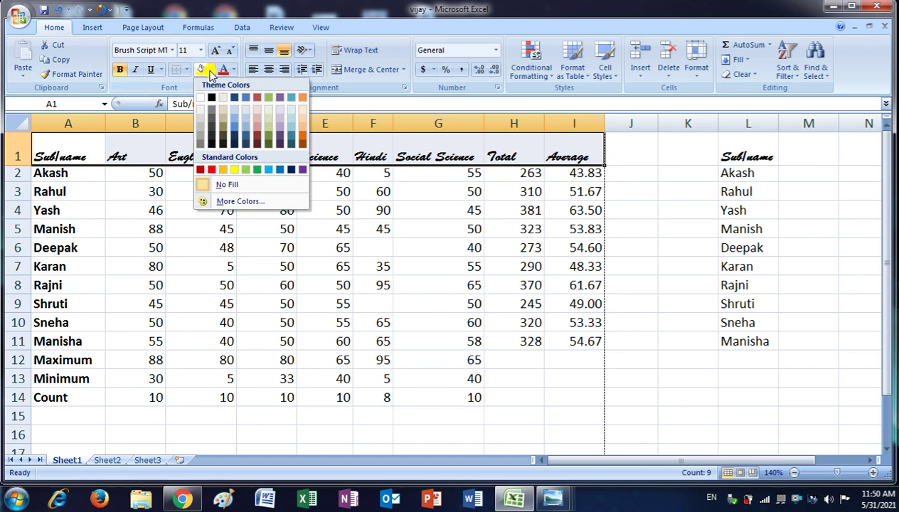
{"action": "left_click", "coordinate": [231, 170]}
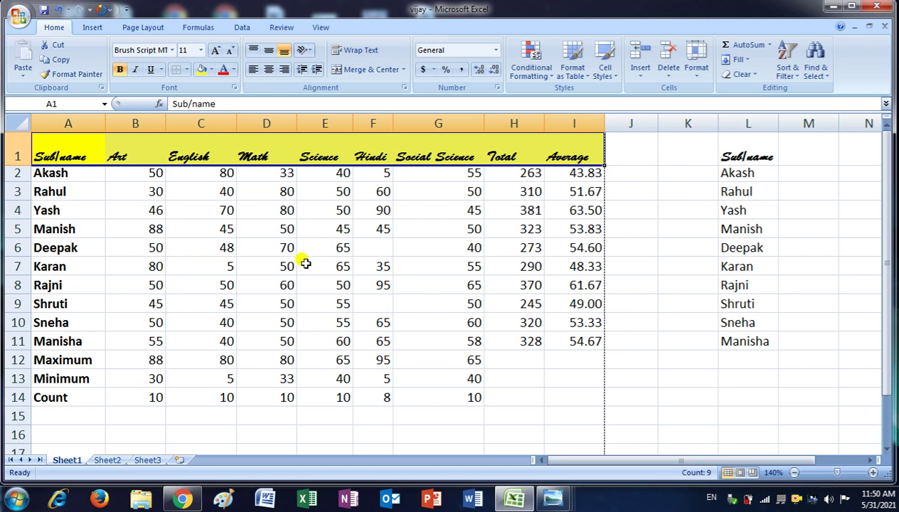
{"action": "mouse_move", "coordinate": [78, 178]}
{"action": "left_mouse_down"}
{"action": "mouse_move", "coordinate": [80, 372]}
{"action": "mouse_move", "coordinate": [71, 392]}
{"action": "left_mouse_up"}
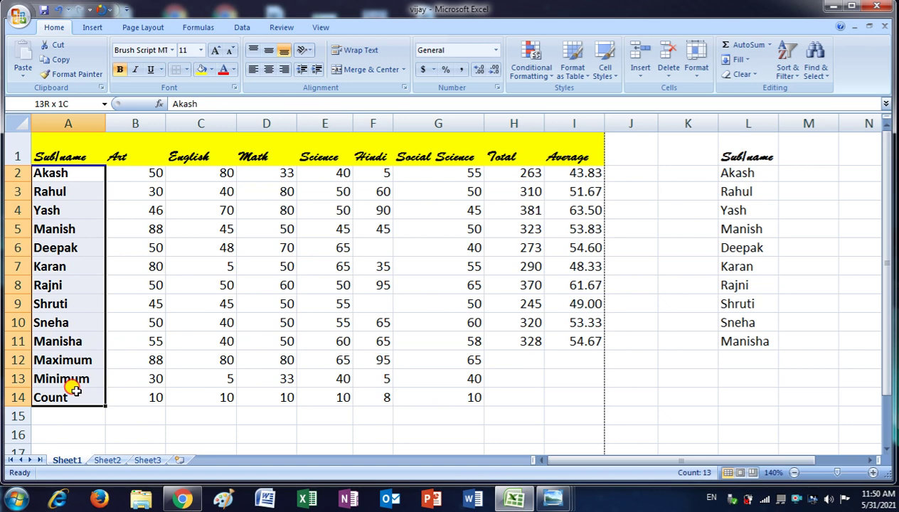
{"action": "left_click", "coordinate": [212, 70]}
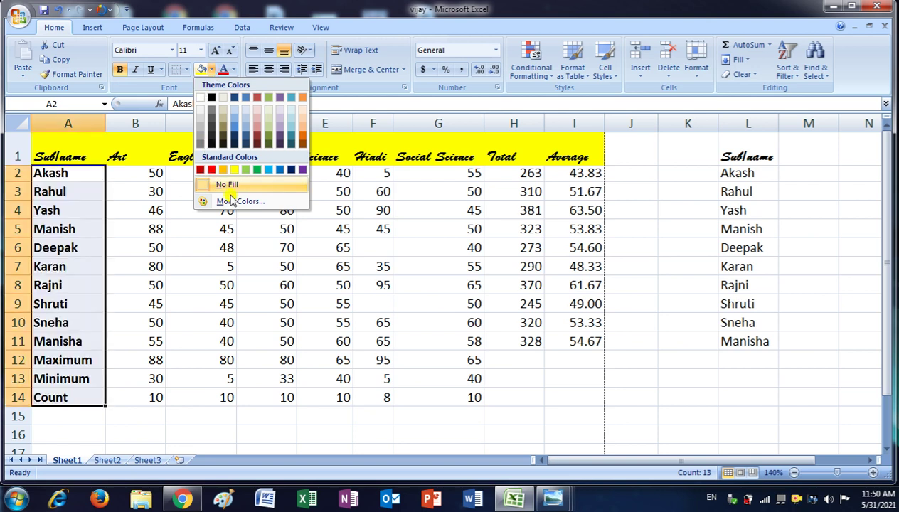
{"action": "left_click", "coordinate": [244, 173]}
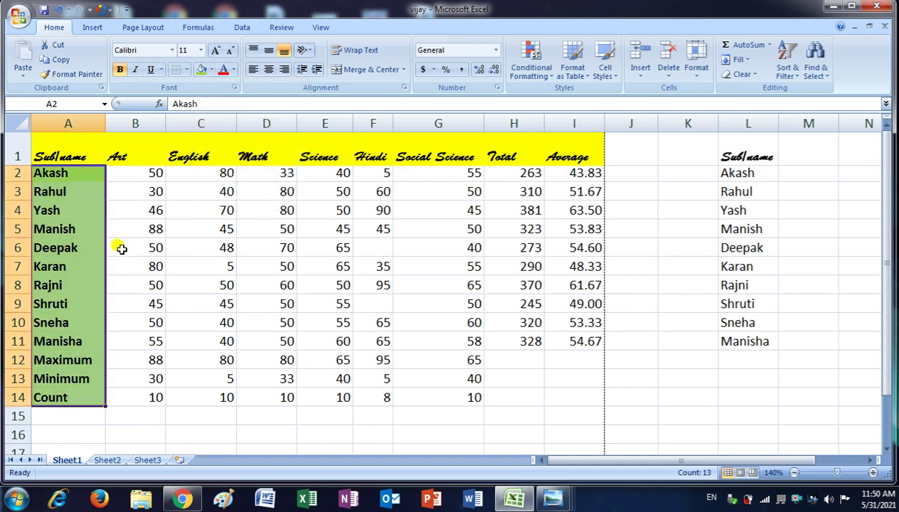
{"action": "left_click", "coordinate": [213, 263]}
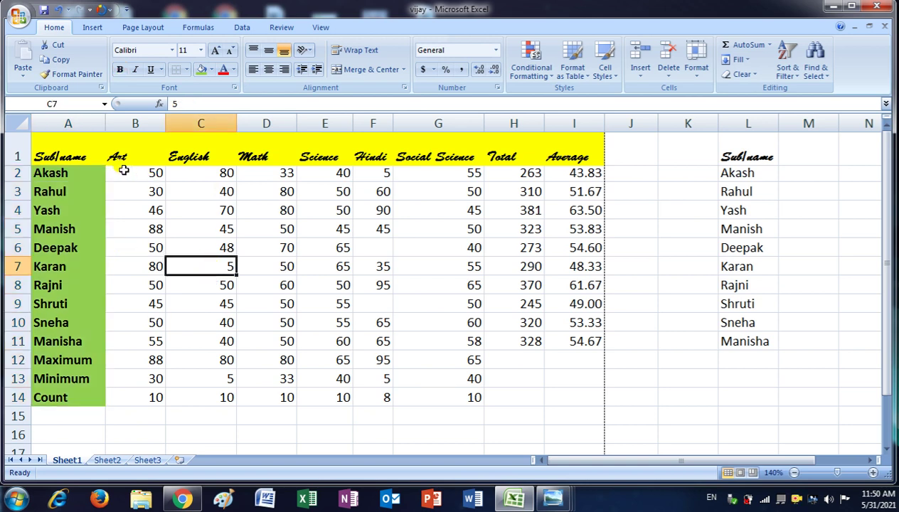
{"action": "mouse_move", "coordinate": [57, 156]}
{"action": "left_mouse_down"}
{"action": "mouse_move", "coordinate": [254, 396]}
{"action": "mouse_move", "coordinate": [567, 398]}
{"action": "left_mouse_up"}
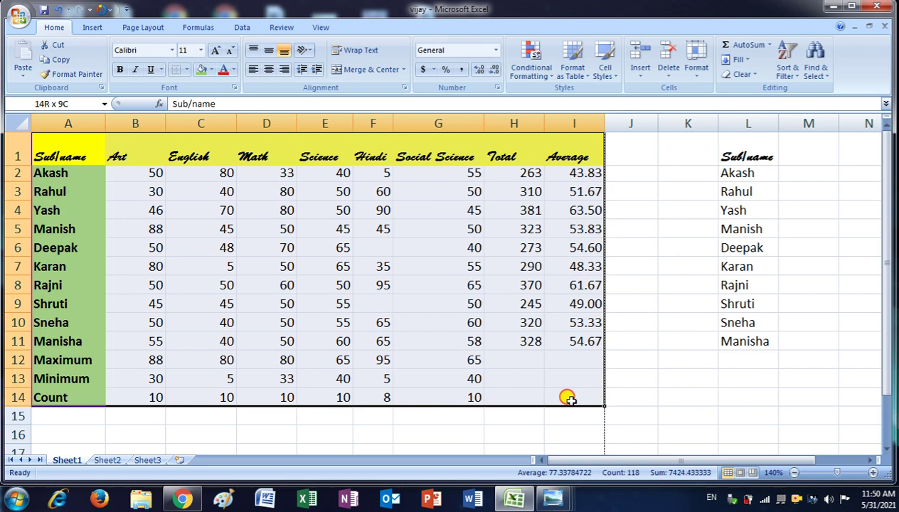
{"action": "left_click", "coordinate": [211, 72]}
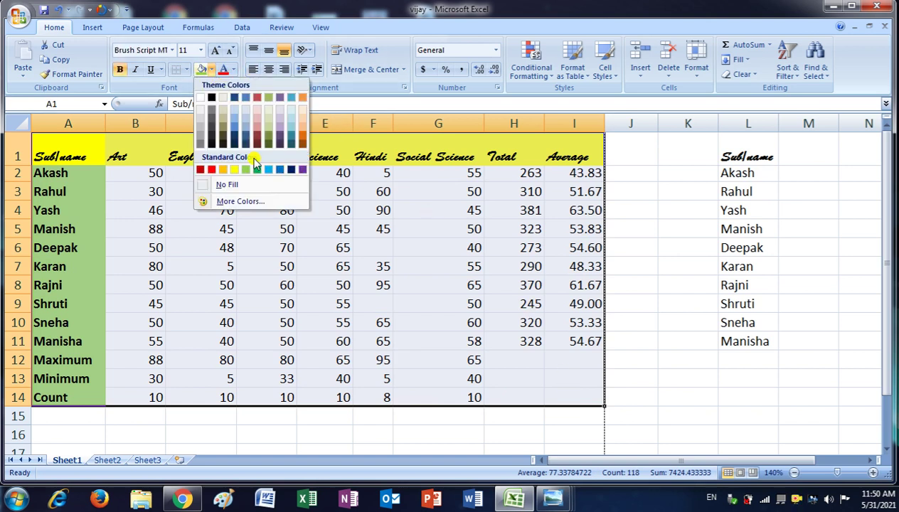
{"action": "left_click", "coordinate": [227, 186]}
{"action": "left_click", "coordinate": [226, 229]}
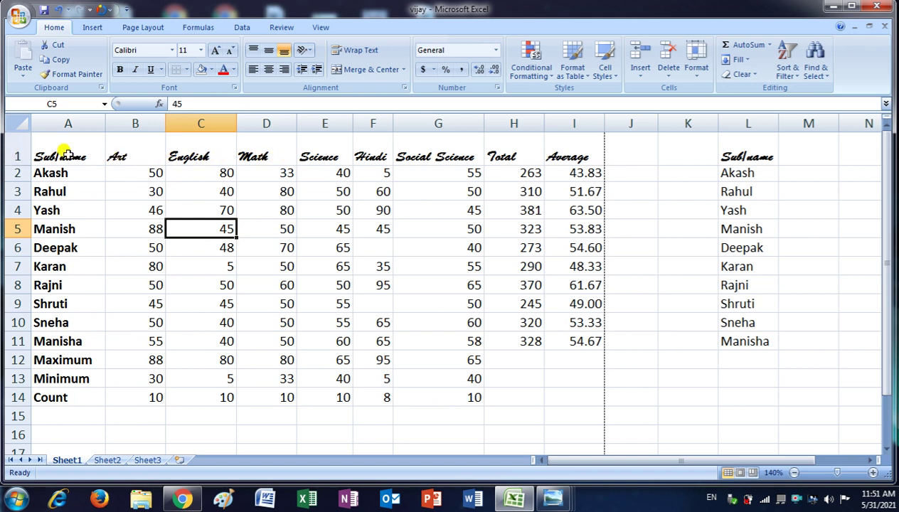
- Colour the row 1 headers A1:I1 green
{"action": "left_click_drag", "start_coordinate": [64, 155], "coordinate": [576, 150]}
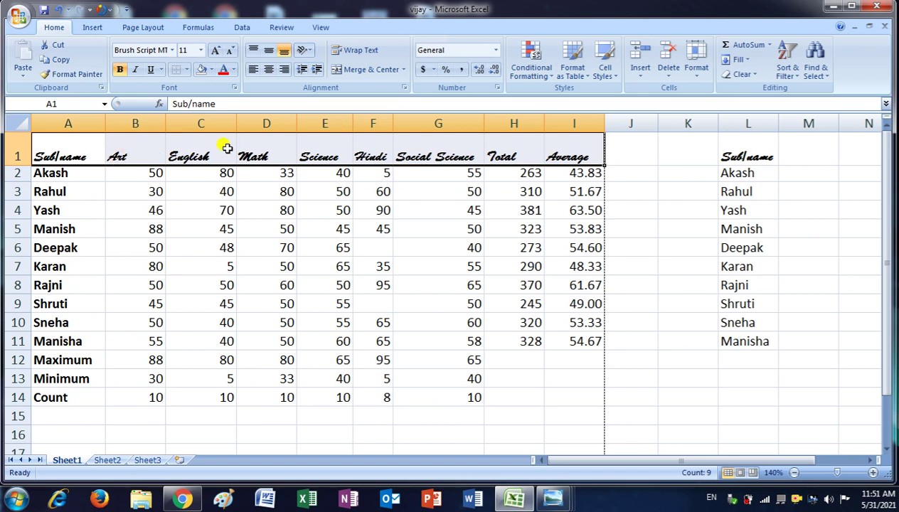
{"action": "left_click", "coordinate": [233, 70]}
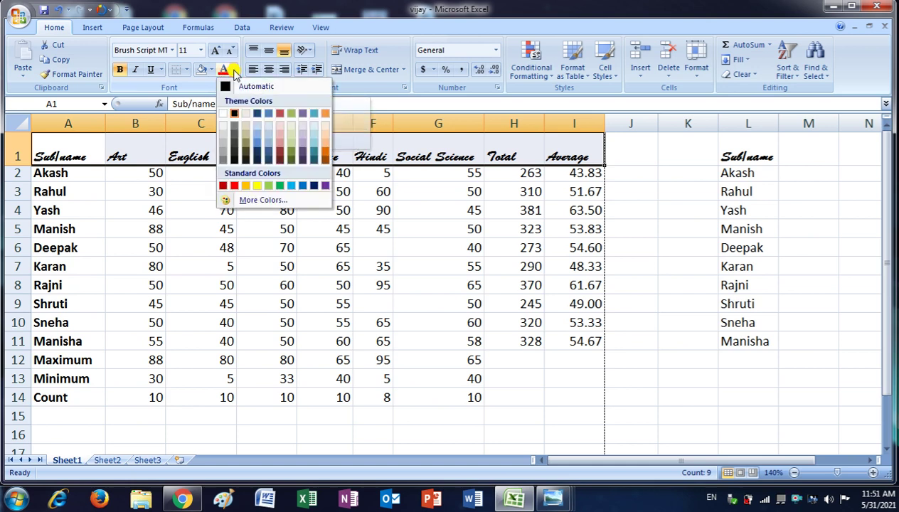
{"action": "left_click", "coordinate": [235, 186]}
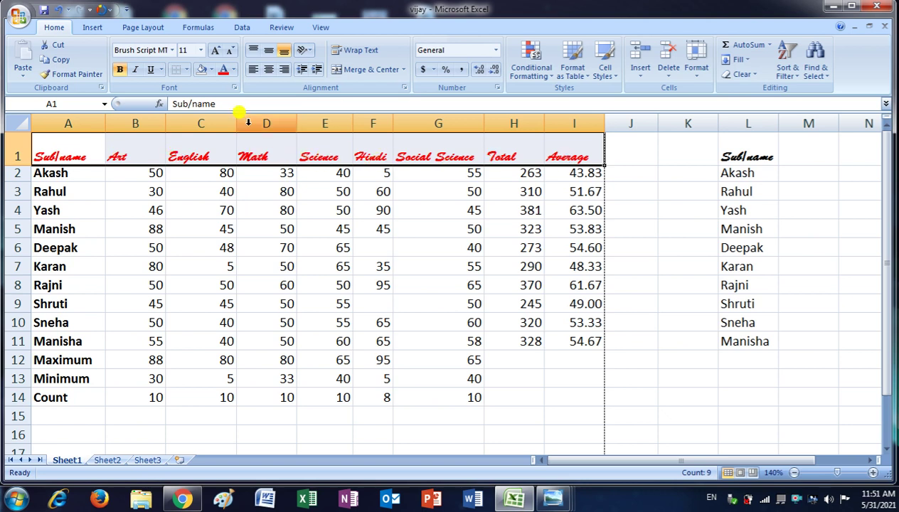
{"action": "left_click", "coordinate": [233, 70]}
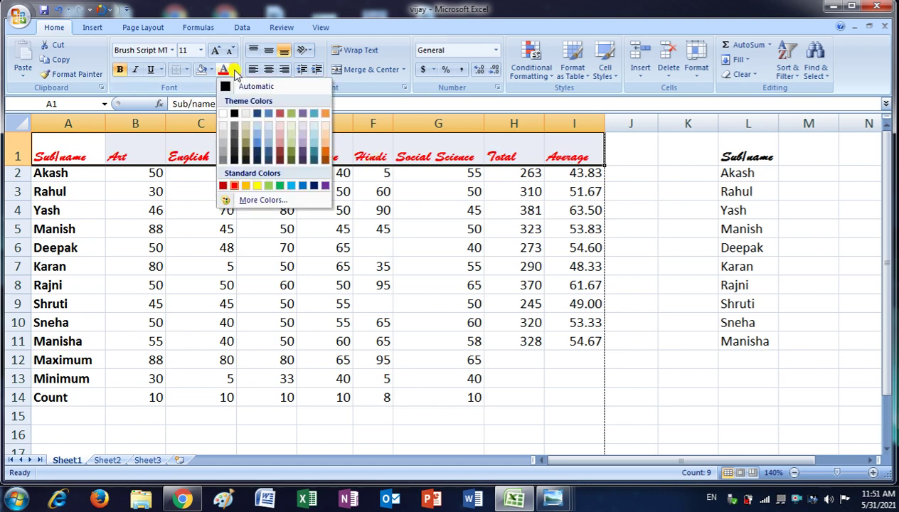
{"action": "left_click", "coordinate": [279, 186]}
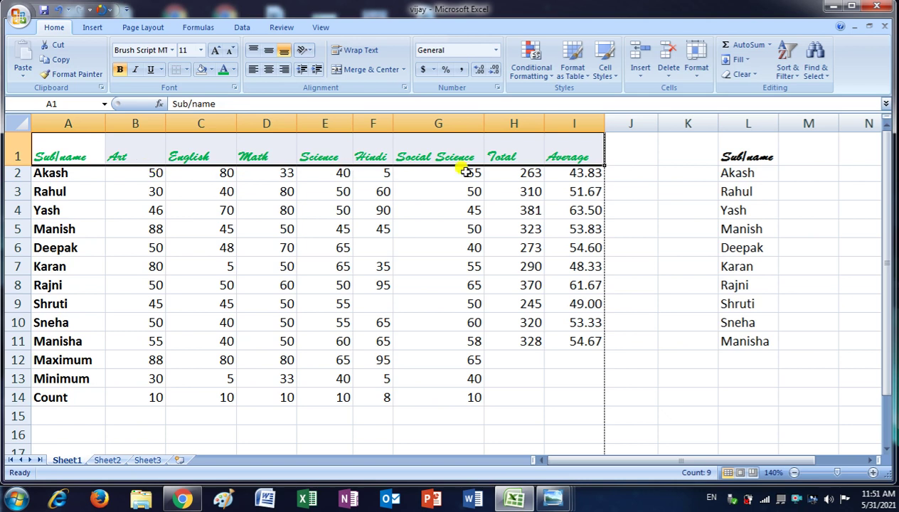
- Colour the names and summary labels in A2:A14 red
{"action": "left_click", "coordinate": [83, 171]}
{"action": "left_click_drag", "start_coordinate": [83, 172], "coordinate": [79, 397]}
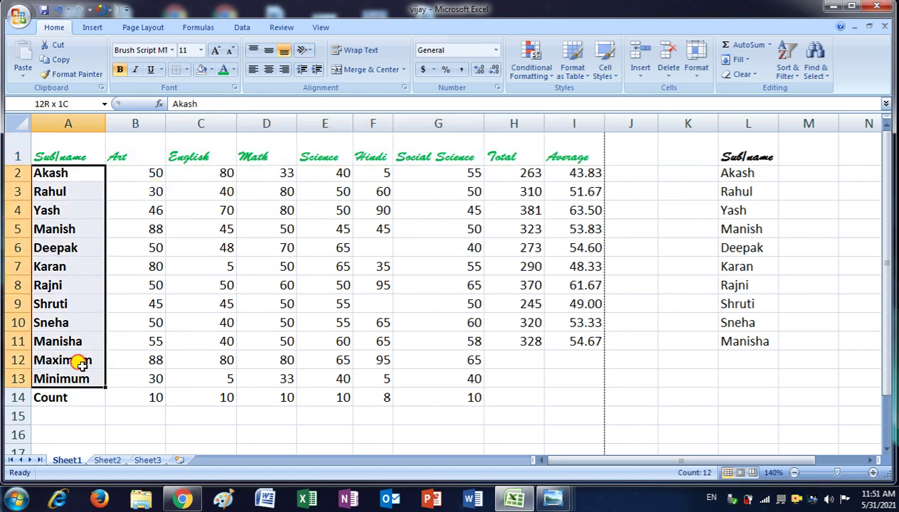
{"action": "left_click", "coordinate": [234, 70]}
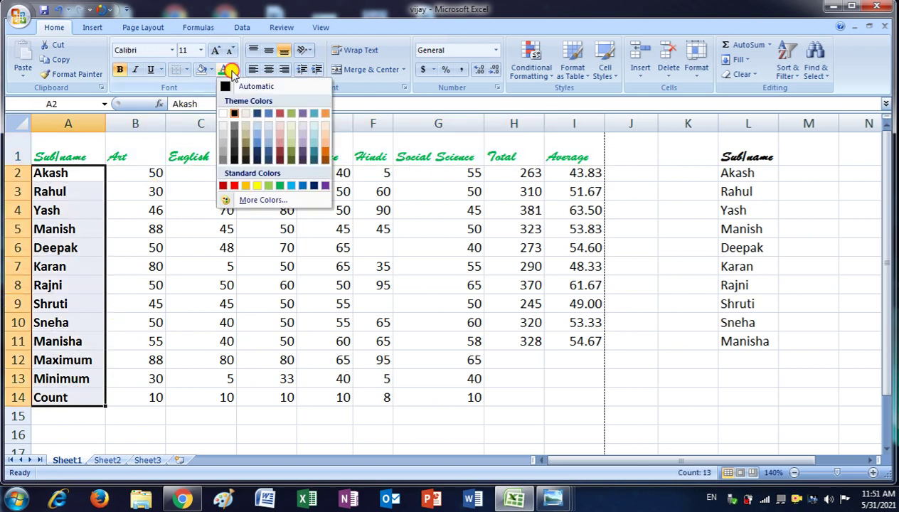
{"action": "left_click", "coordinate": [235, 185]}
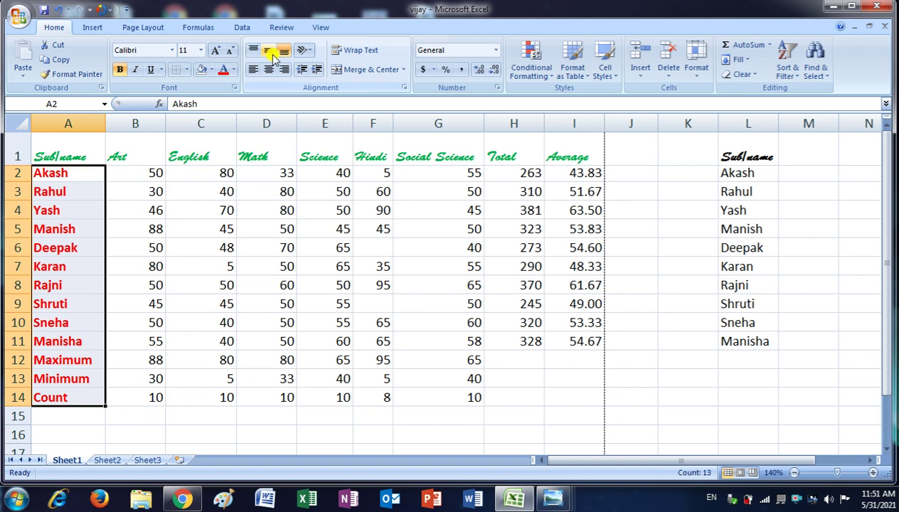
- Make row 1 much taller by dragging its bottom border down
{"action": "left_click_drag", "start_coordinate": [16, 164], "coordinate": [16, 172]}
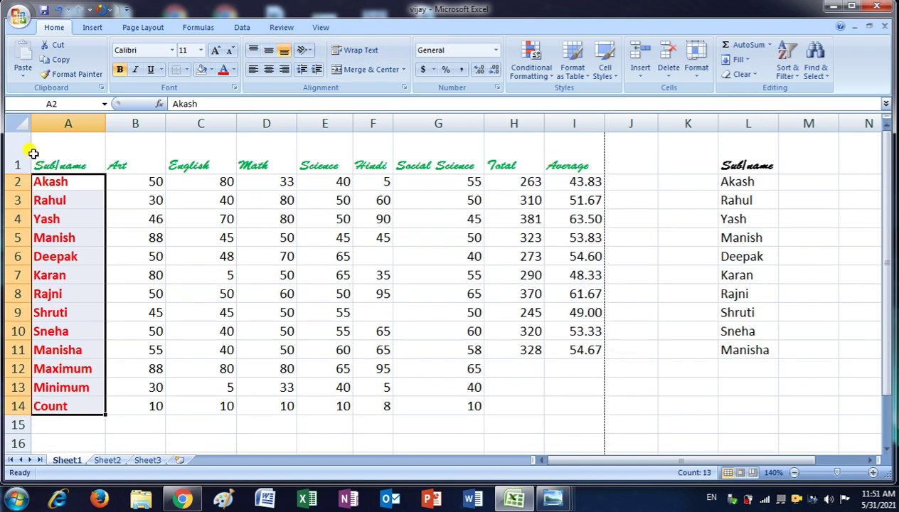
{"action": "left_click", "coordinate": [11, 148]}
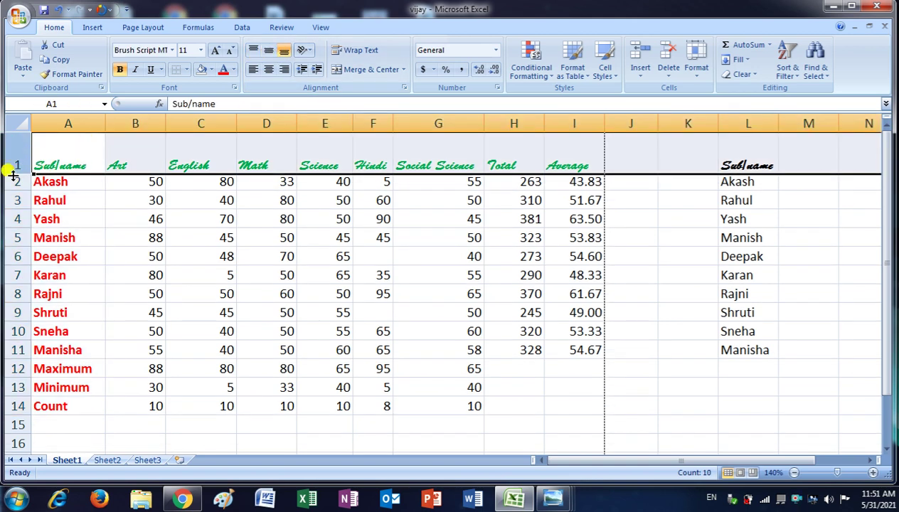
{"action": "left_click_drag", "start_coordinate": [13, 175], "coordinate": [13, 151]}
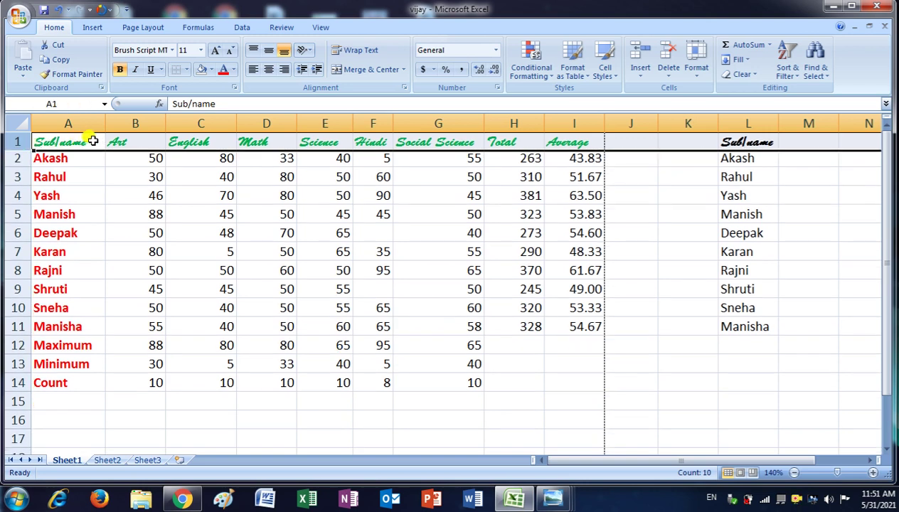
{"action": "left_click", "coordinate": [92, 141]}
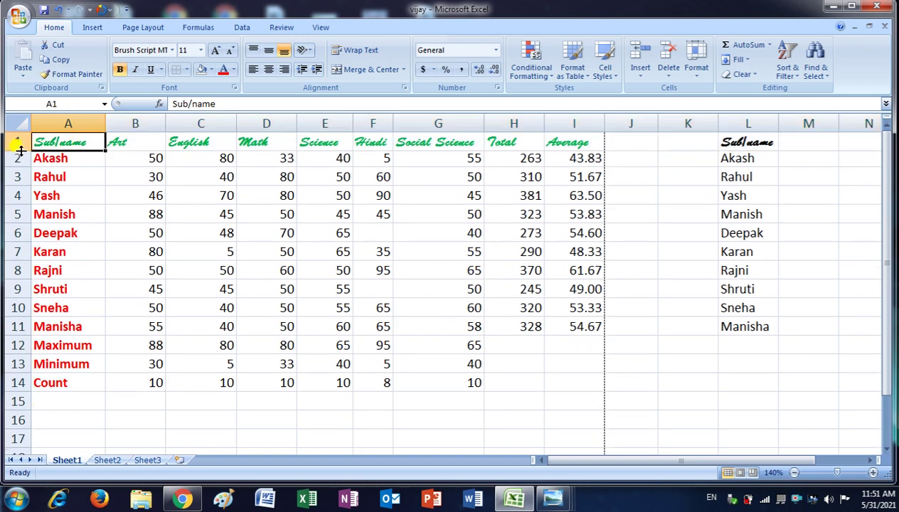
{"action": "left_click_drag", "start_coordinate": [21, 150], "coordinate": [21, 194]}
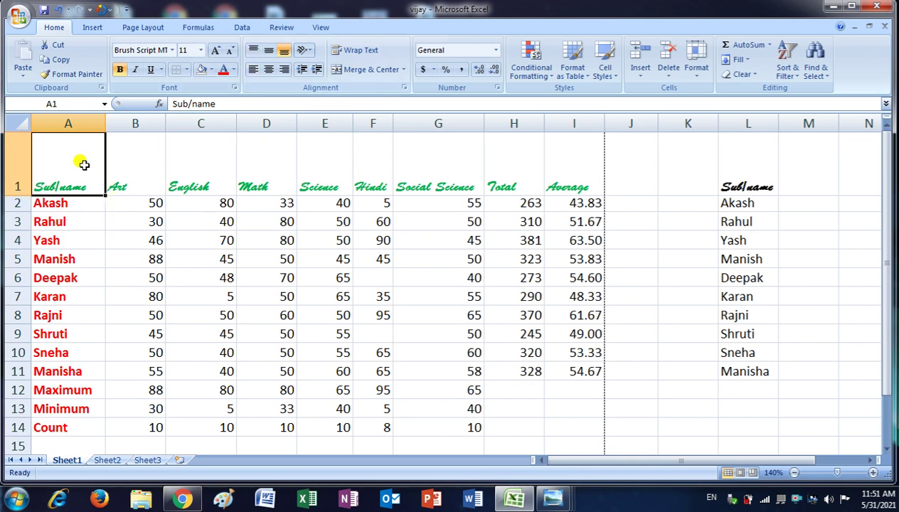
{"action": "left_click", "coordinate": [8, 158]}
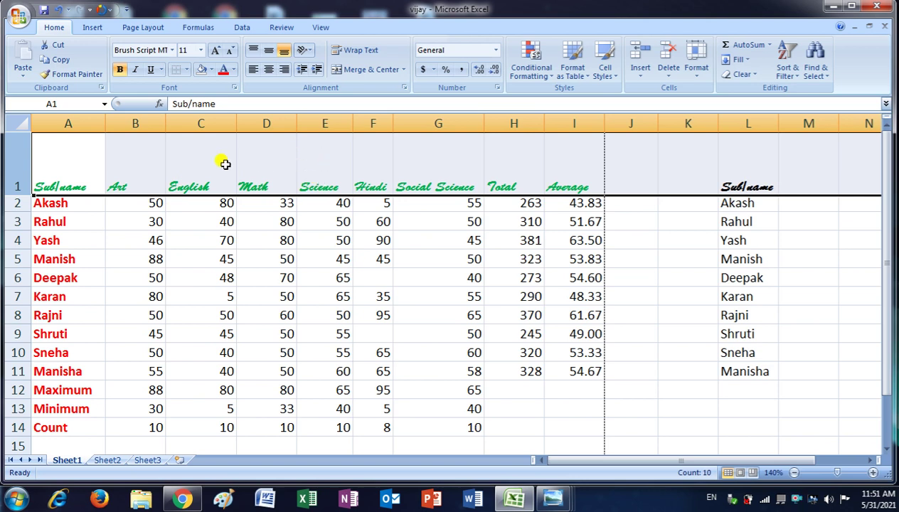
- Bottom-align the header labels within the tall row 1
{"action": "left_click", "coordinate": [269, 54]}
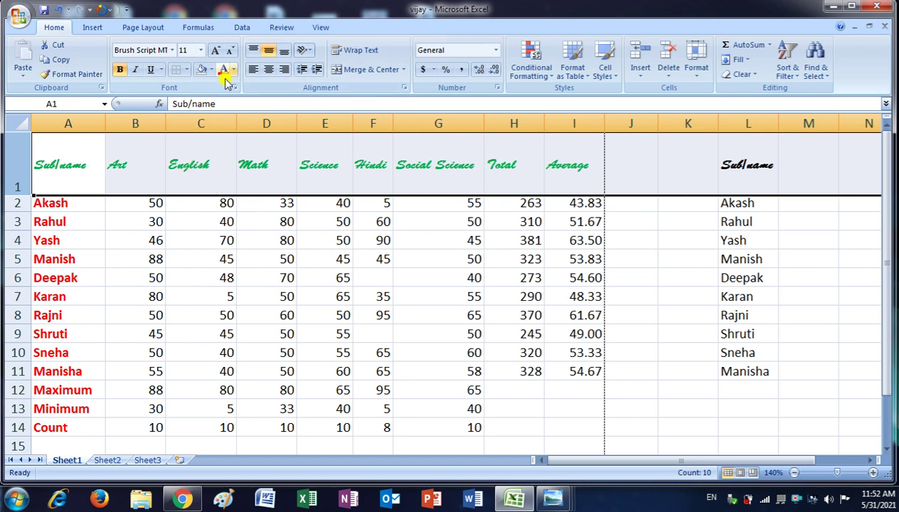
{"action": "left_click", "coordinate": [251, 51]}
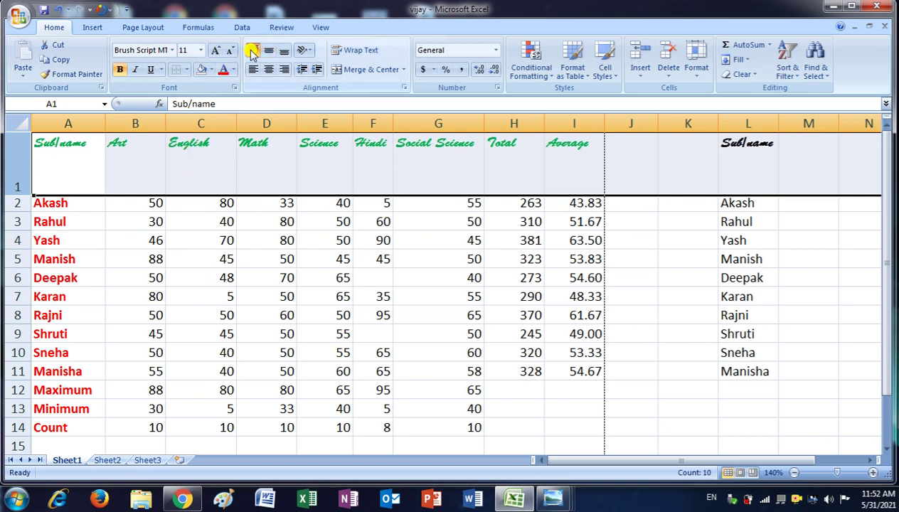
{"action": "left_click", "coordinate": [268, 53]}
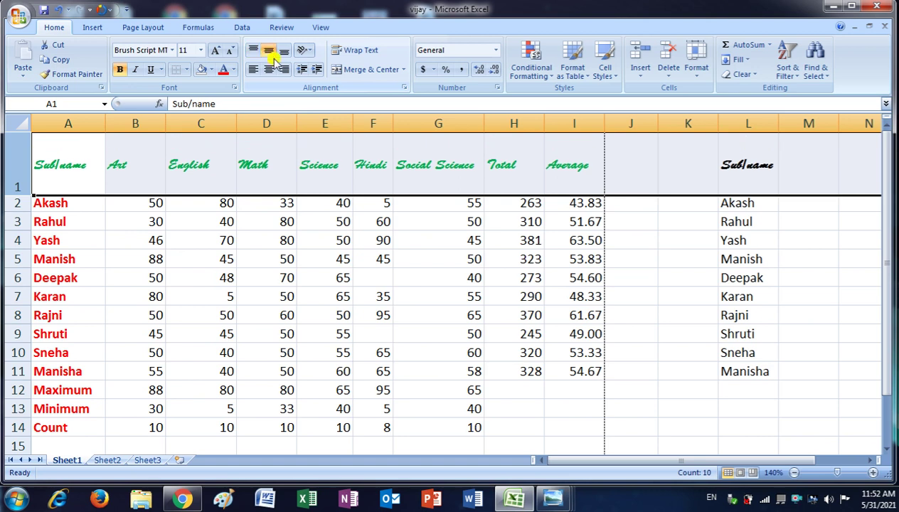
{"action": "left_click", "coordinate": [284, 52]}
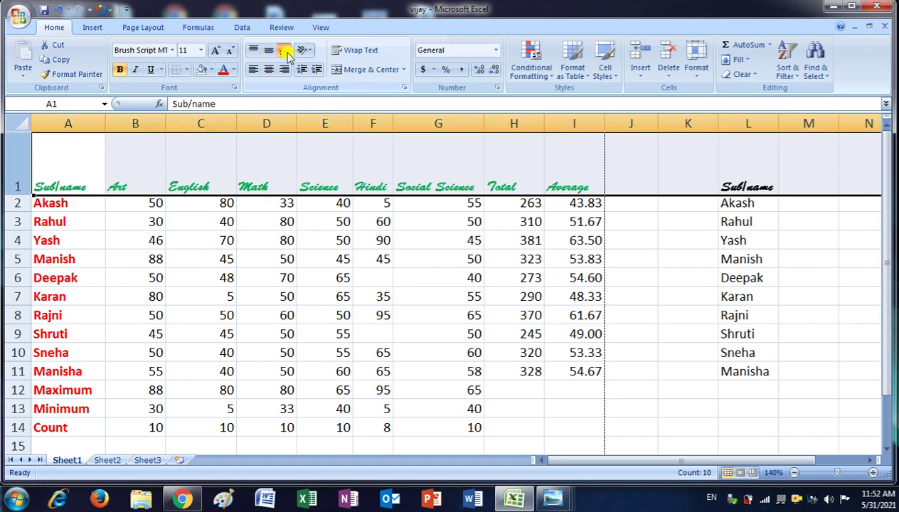
{"action": "left_click", "coordinate": [253, 50]}
{"action": "left_click", "coordinate": [272, 53]}
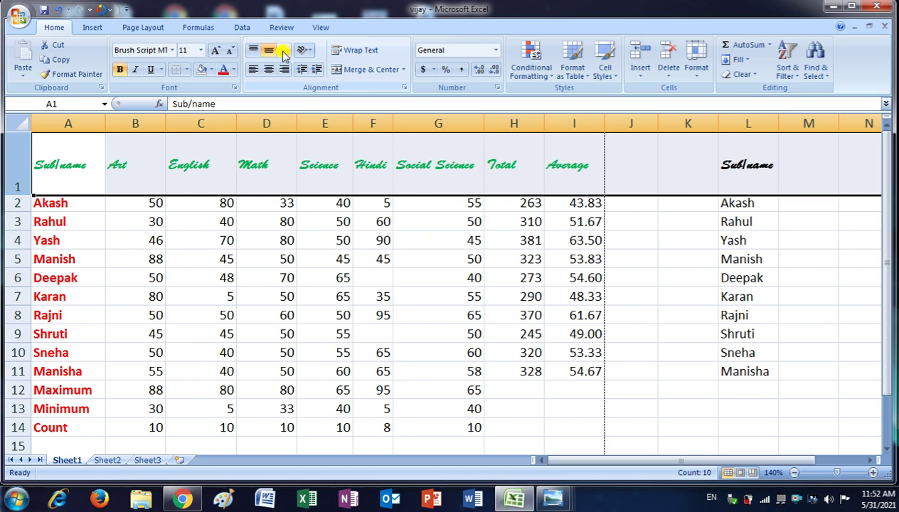
{"action": "left_click", "coordinate": [284, 49]}
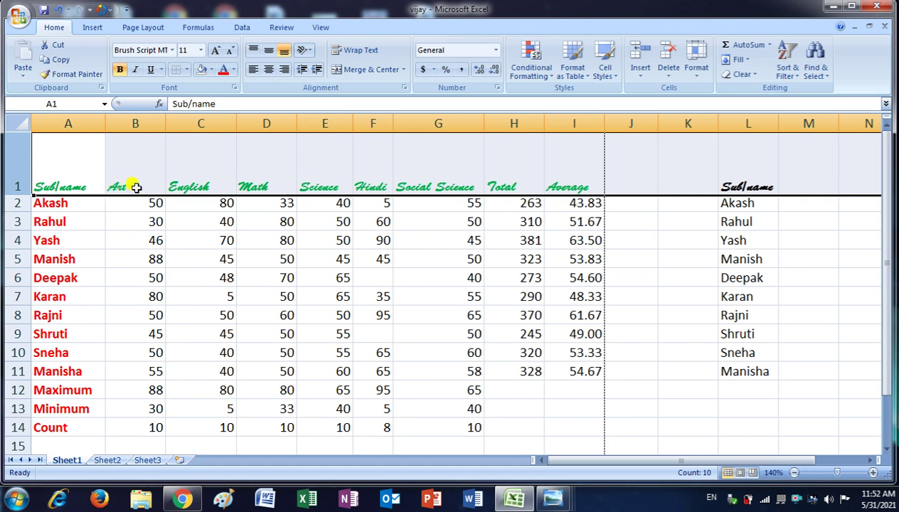
- Left-align the header labels horizontally
{"action": "left_click", "coordinate": [268, 69]}
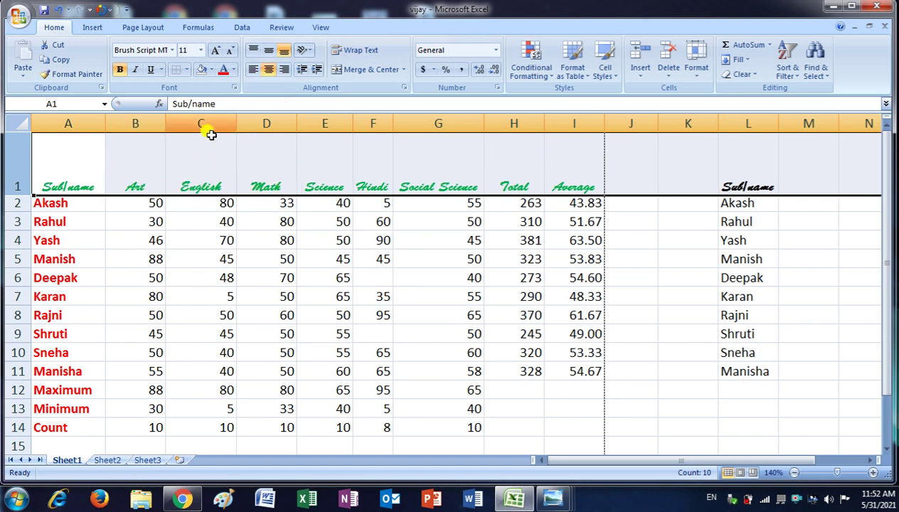
{"action": "left_click", "coordinate": [284, 69]}
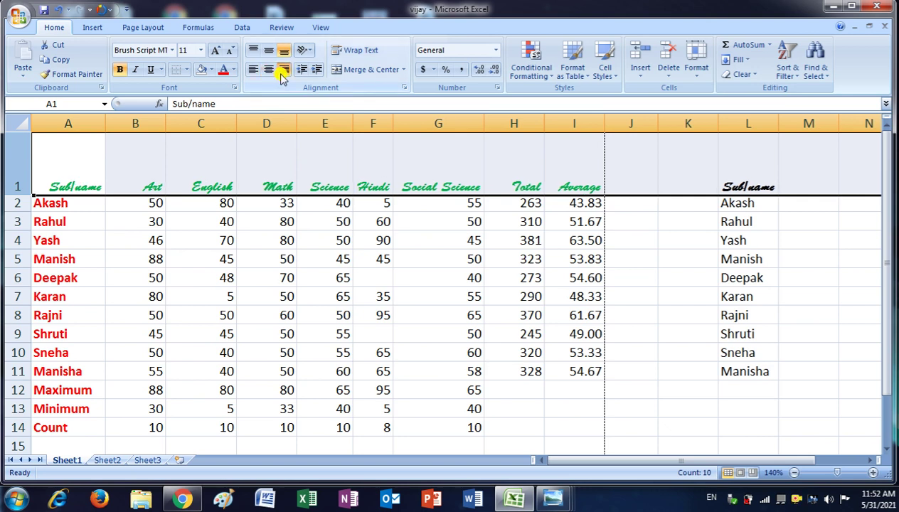
{"action": "left_click", "coordinate": [252, 69]}
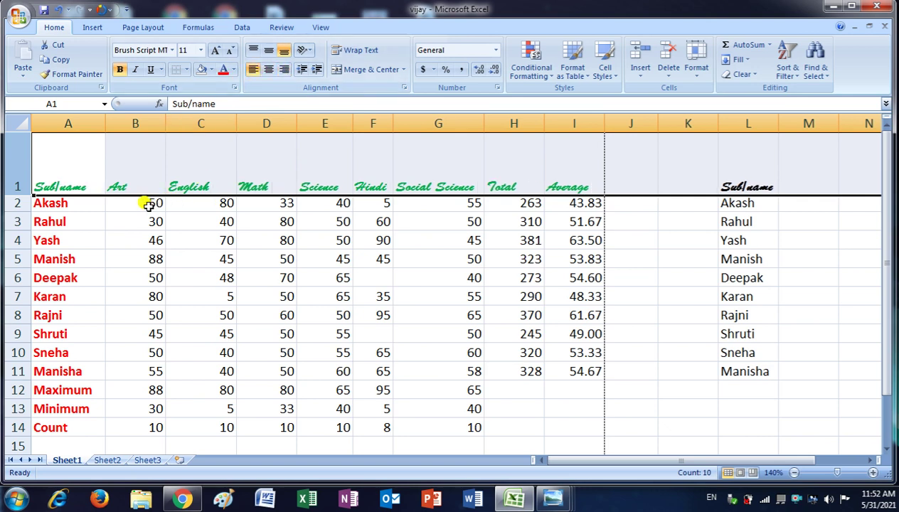
- Centre the Art and English marks in B2:C14
{"action": "left_click_drag", "start_coordinate": [148, 205], "coordinate": [222, 427]}
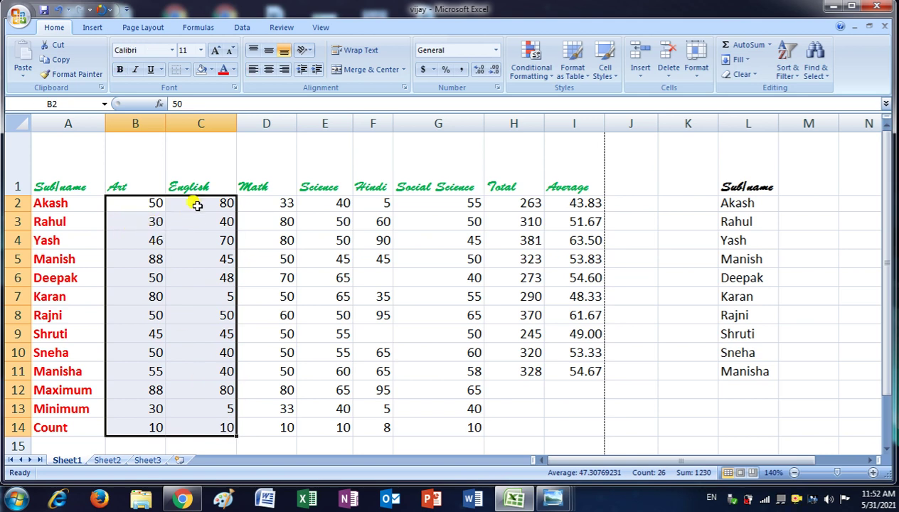
{"action": "left_click", "coordinate": [269, 71]}
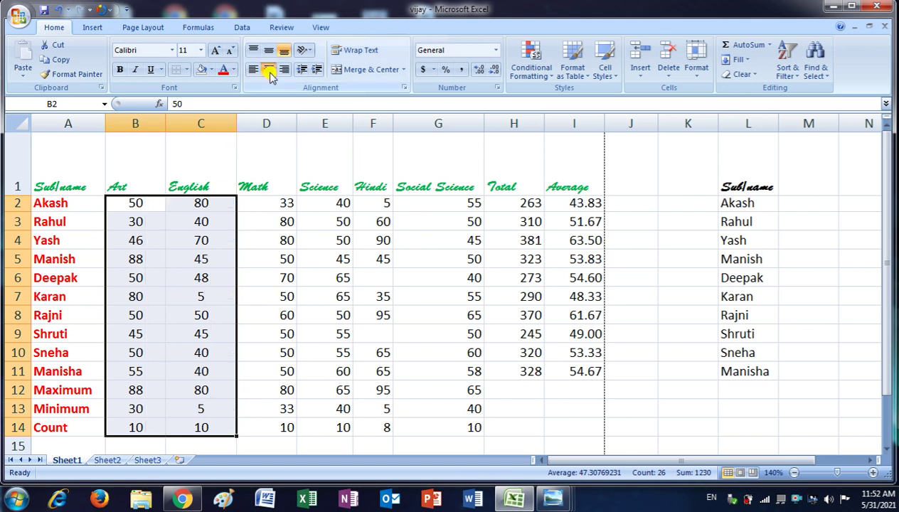
{"action": "left_click", "coordinate": [254, 71]}
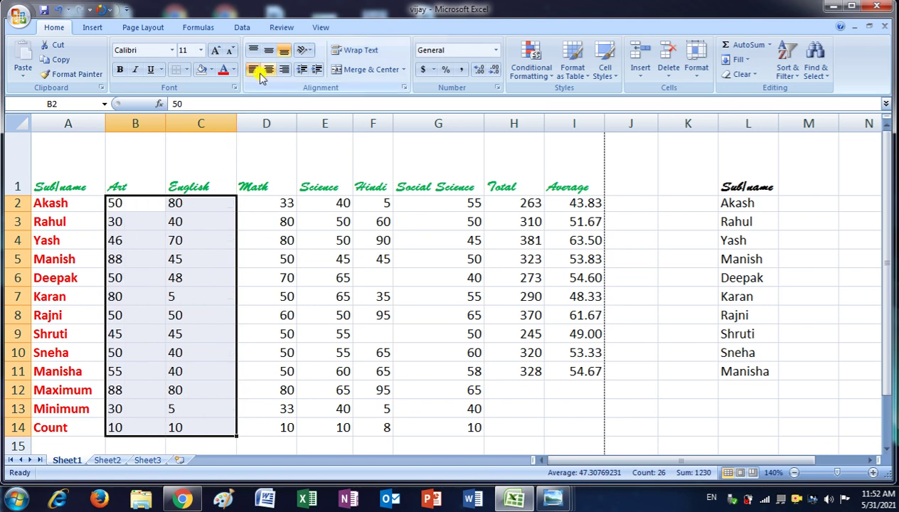
{"action": "left_click", "coordinate": [283, 71]}
{"action": "left_click", "coordinate": [269, 71]}
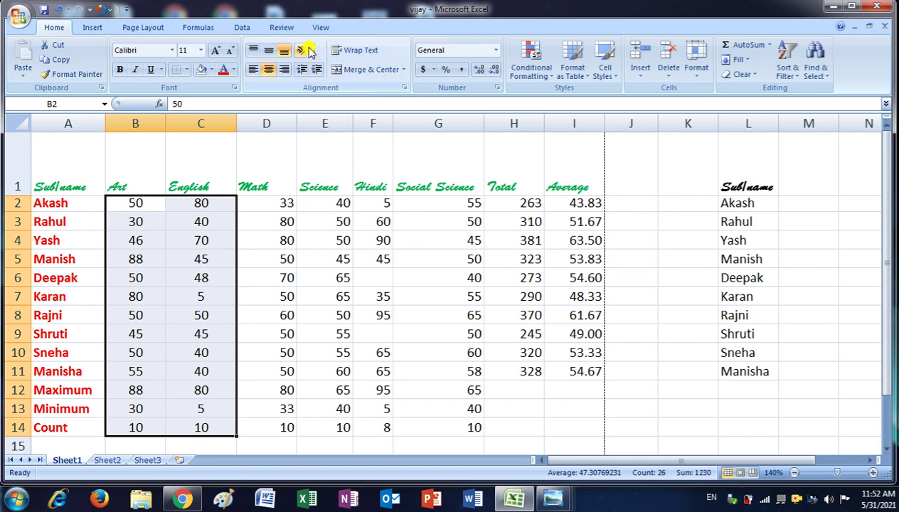
{"action": "left_click", "coordinate": [7, 152]}
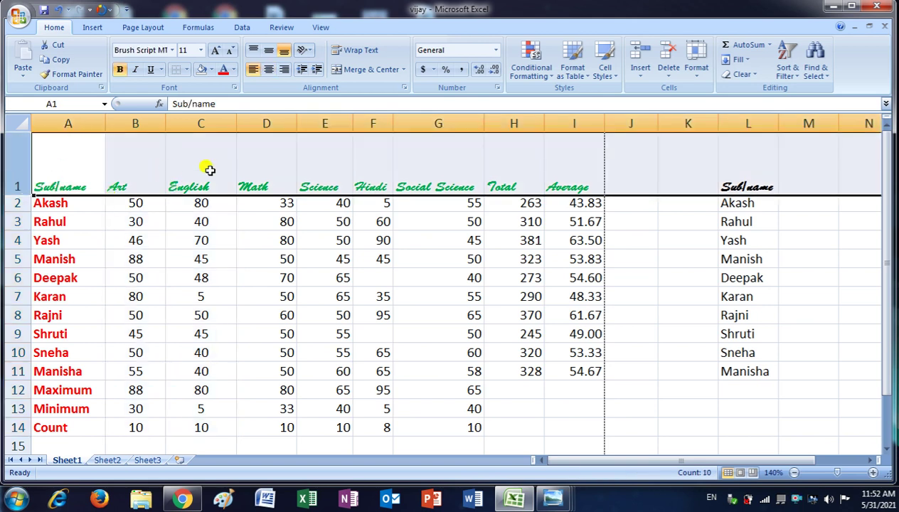
- Stack the row 1 header letters vertically with Vertical Text orientation
{"action": "left_click", "coordinate": [311, 52]}
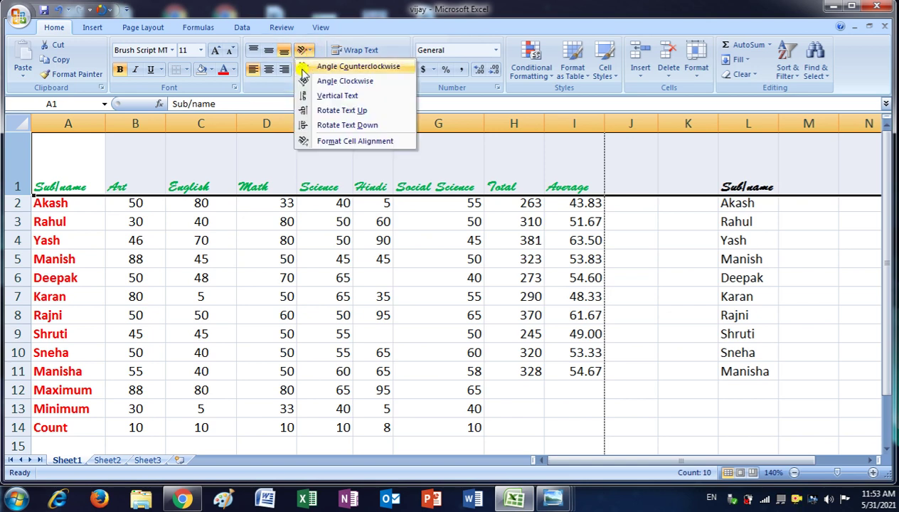
{"action": "left_click", "coordinate": [302, 71]}
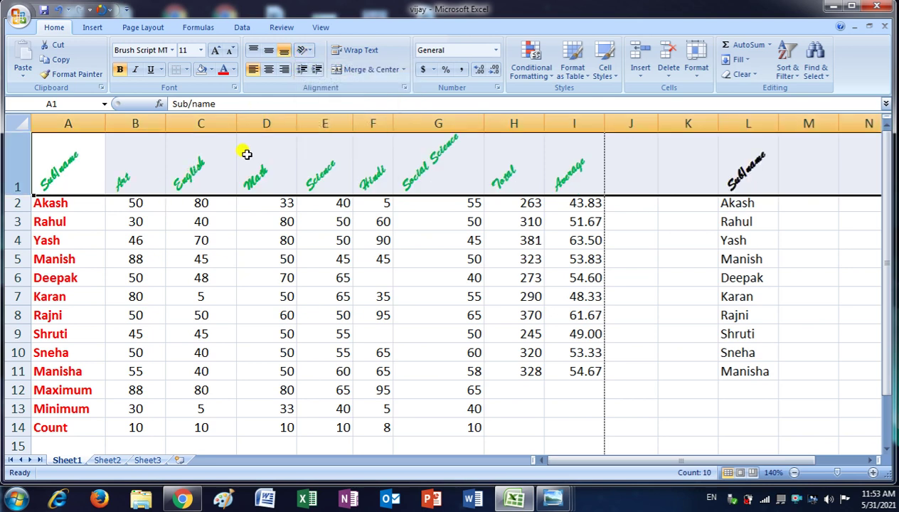
{"action": "left_click", "coordinate": [302, 49]}
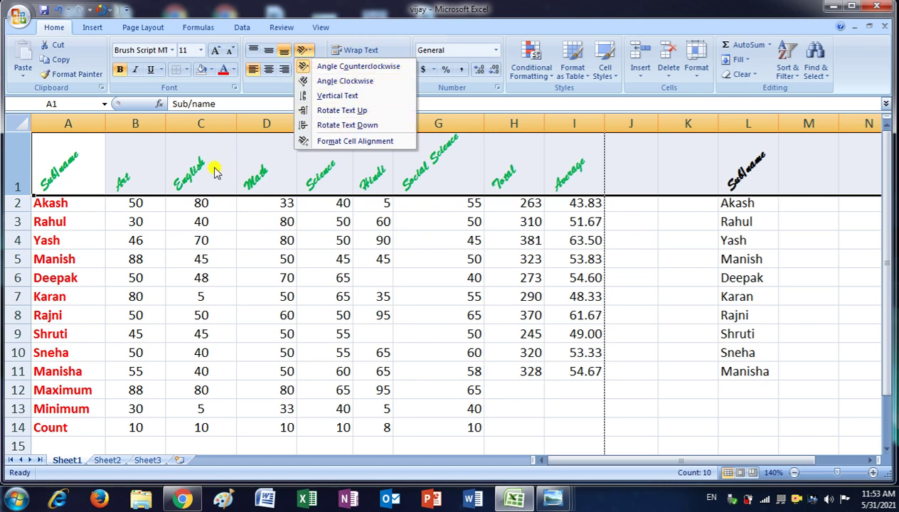
{"action": "left_click", "coordinate": [303, 86]}
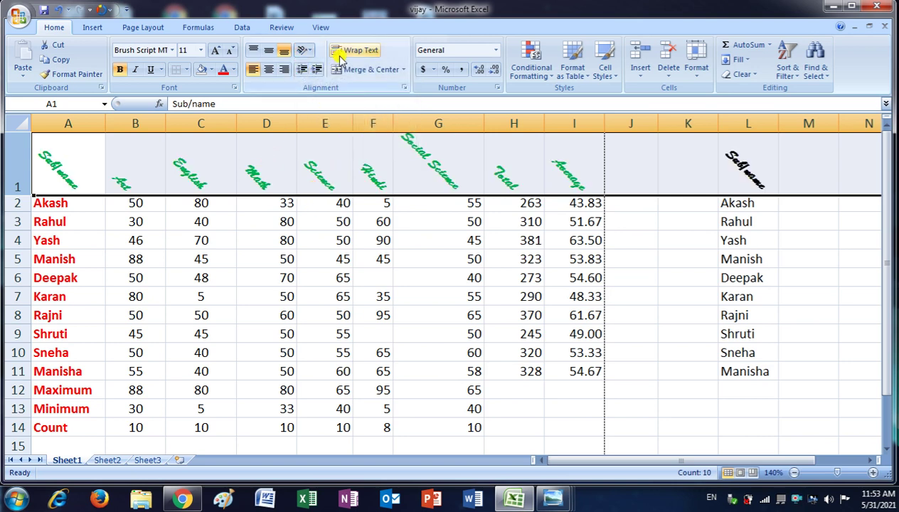
{"action": "left_click", "coordinate": [303, 51]}
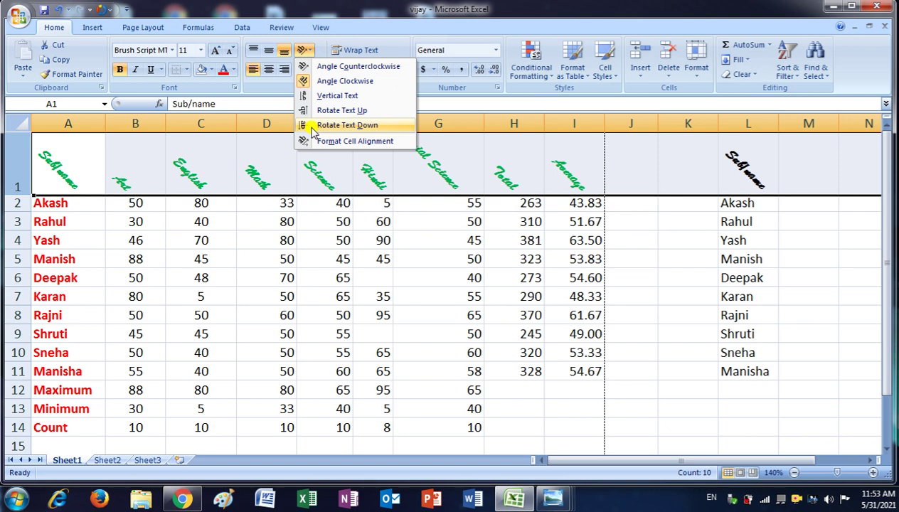
{"action": "left_click", "coordinate": [321, 96]}
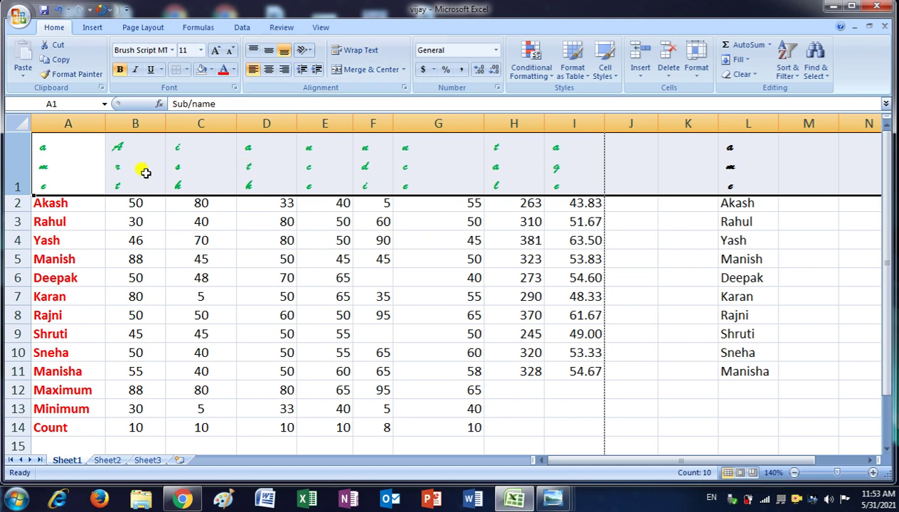
- Change the header font from Brush Script MT to Calibri
{"action": "left_click", "coordinate": [172, 51]}
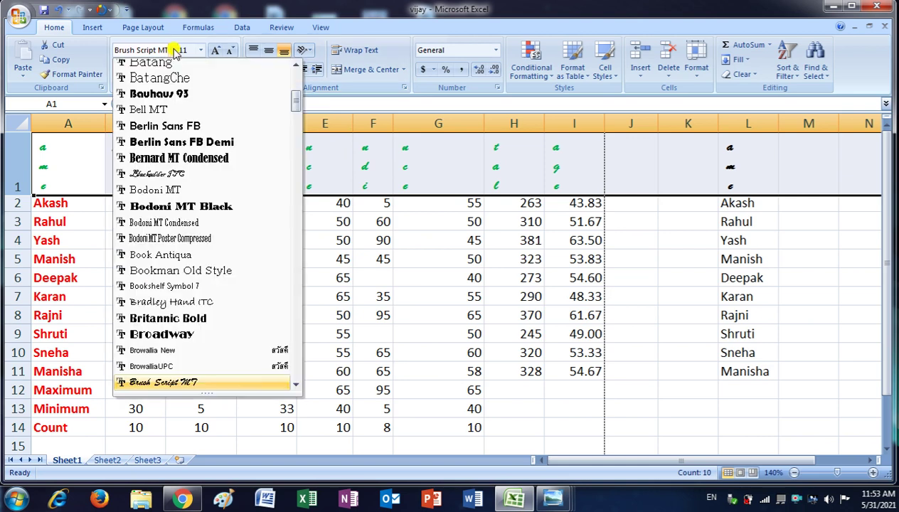
{"action": "scroll", "coordinate": [171, 79], "scroll_direction": "up", "scroll_amount": 6}
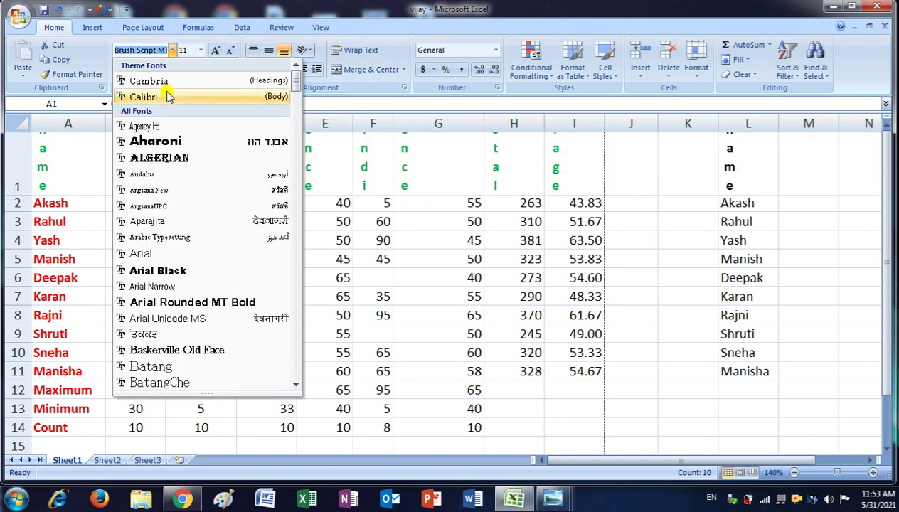
{"action": "left_click", "coordinate": [162, 98]}
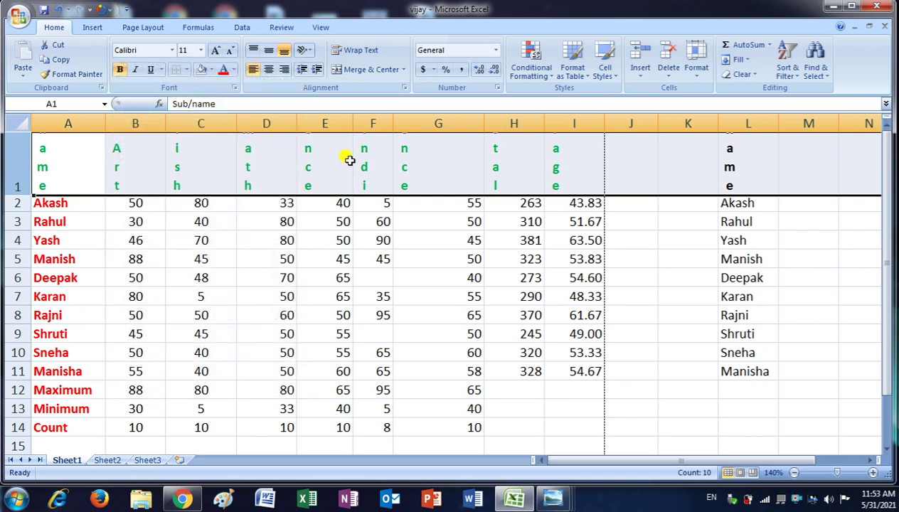
{"action": "left_click", "coordinate": [311, 52]}
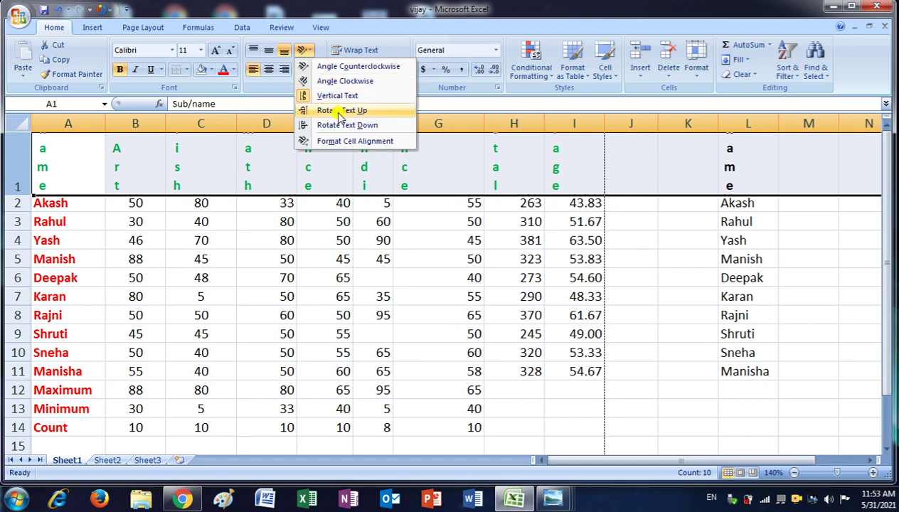
- Rotate the headers to read upward and narrow the Science and Social Science columns
{"action": "left_click", "coordinate": [306, 113]}
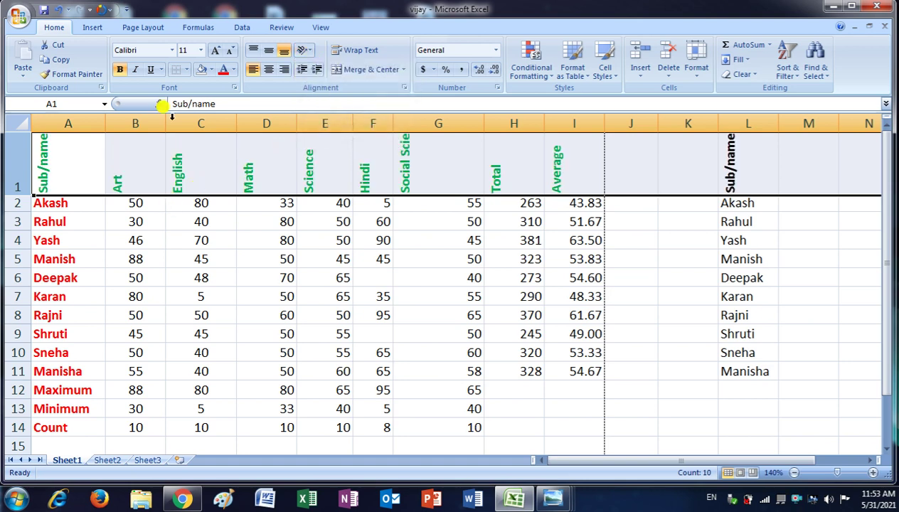
{"action": "left_click", "coordinate": [259, 253]}
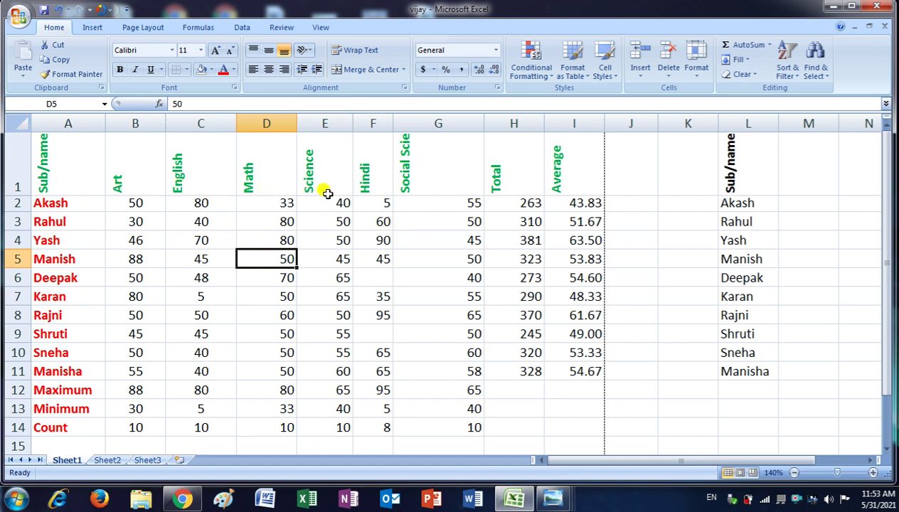
{"action": "left_click_drag", "start_coordinate": [349, 125], "coordinate": [321, 125]}
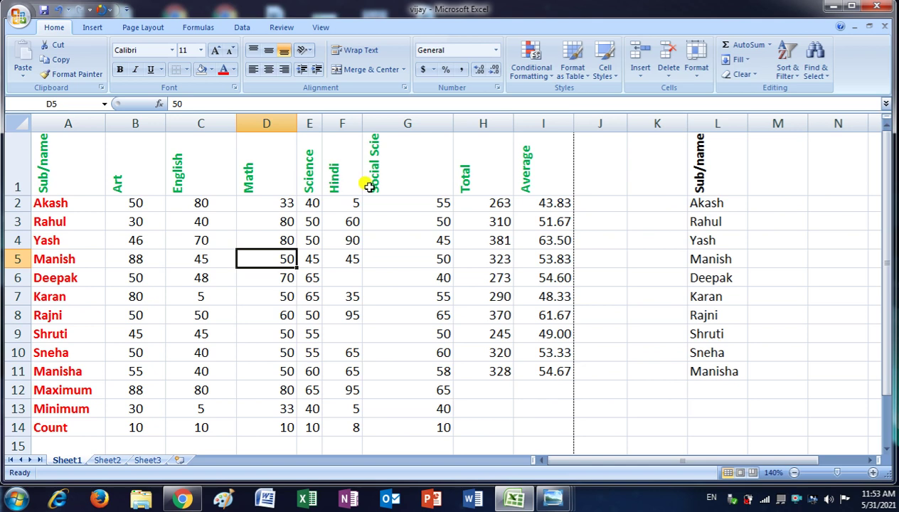
{"action": "left_click_drag", "start_coordinate": [452, 125], "coordinate": [393, 126]}
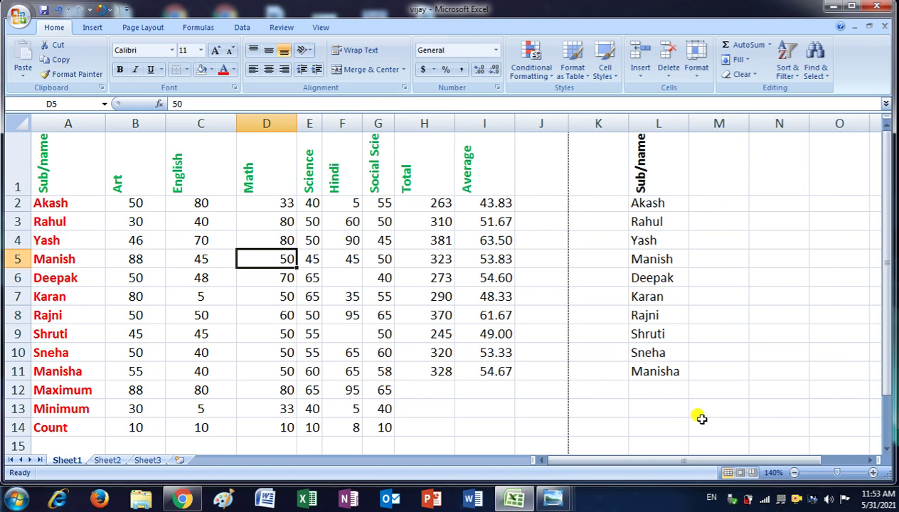
- Slant the row 1 header labels upward at 45 degrees with Angle Counterclockwise
{"action": "left_click", "coordinate": [9, 168]}
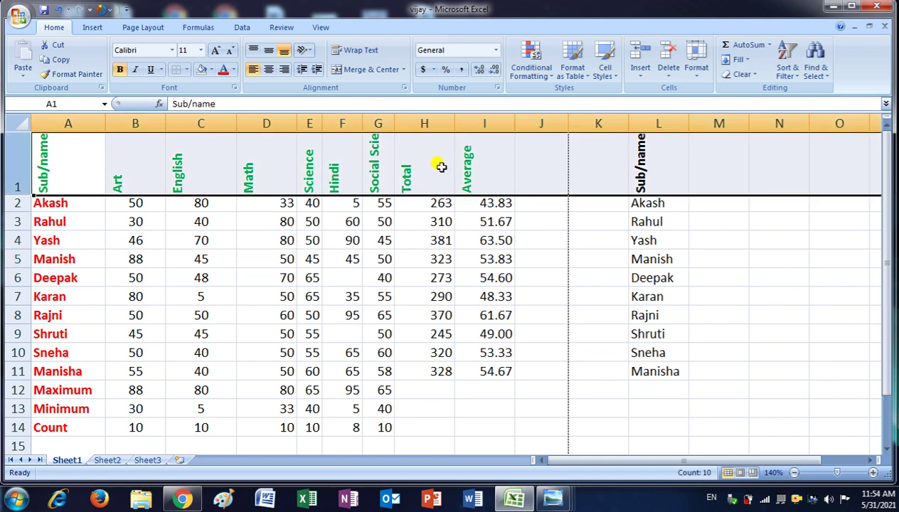
{"action": "left_click", "coordinate": [302, 51]}
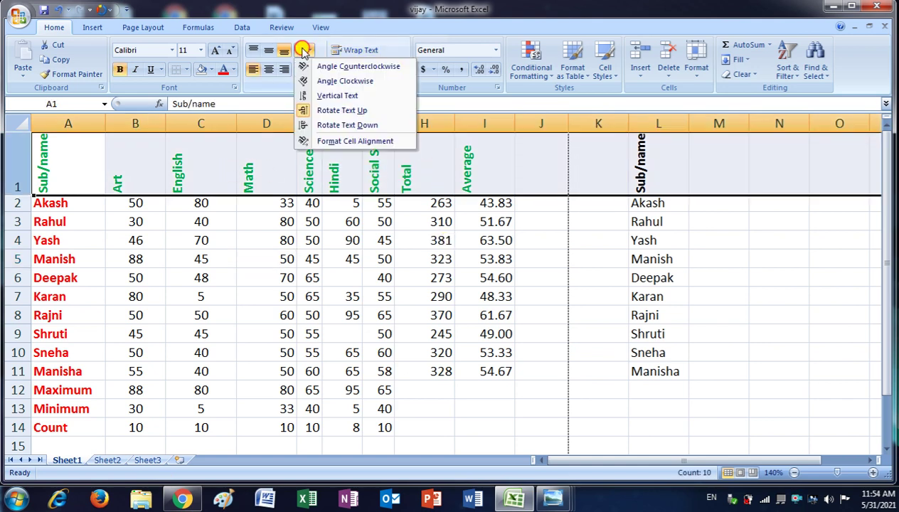
{"action": "left_click", "coordinate": [307, 84]}
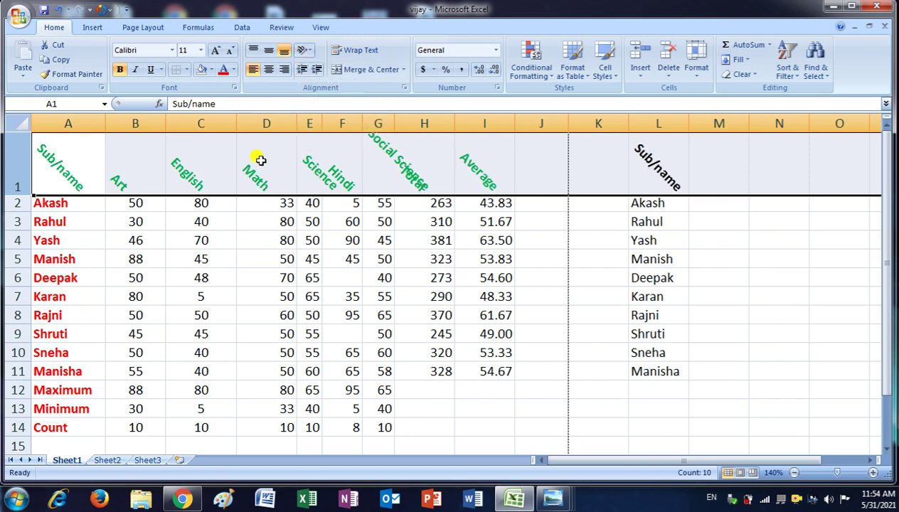
{"action": "left_click", "coordinate": [303, 50]}
{"action": "left_click", "coordinate": [327, 111]}
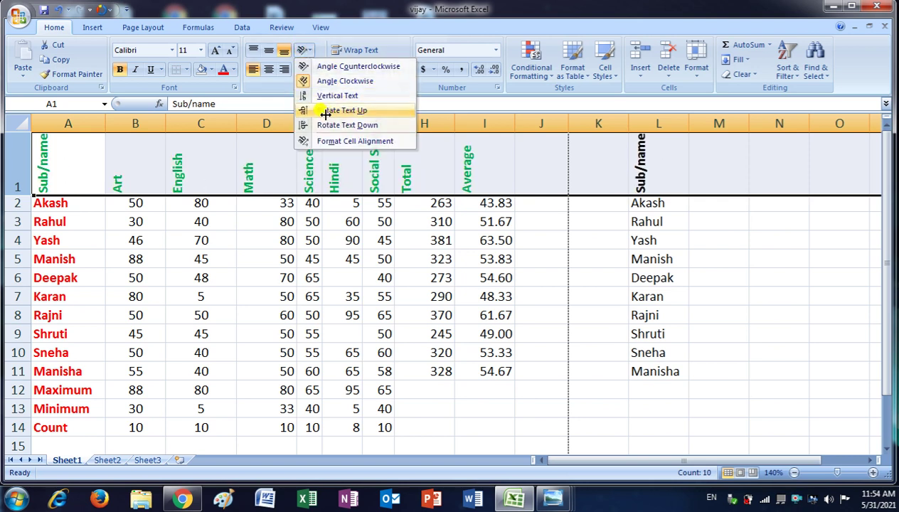
{"action": "left_click", "coordinate": [302, 51]}
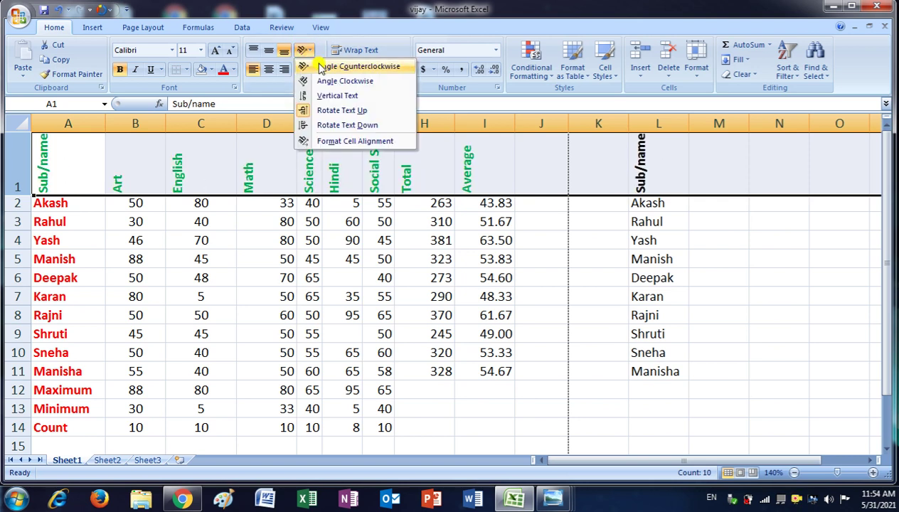
{"action": "left_click", "coordinate": [303, 66]}
{"action": "left_click", "coordinate": [308, 51]}
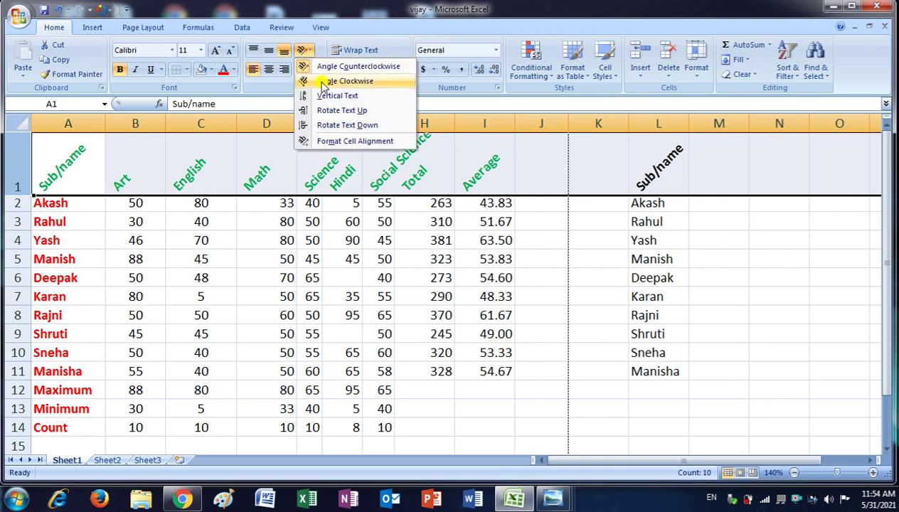
{"action": "left_click", "coordinate": [347, 142]}
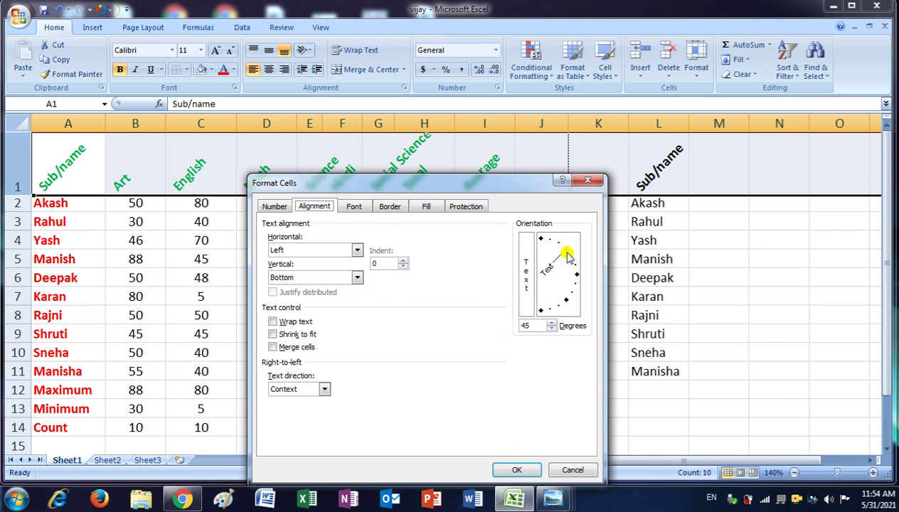
- Set the header orientation needle to 0 degrees in Format Cells and confirm with OK
{"action": "left_click_drag", "start_coordinate": [566, 250], "coordinate": [577, 275]}
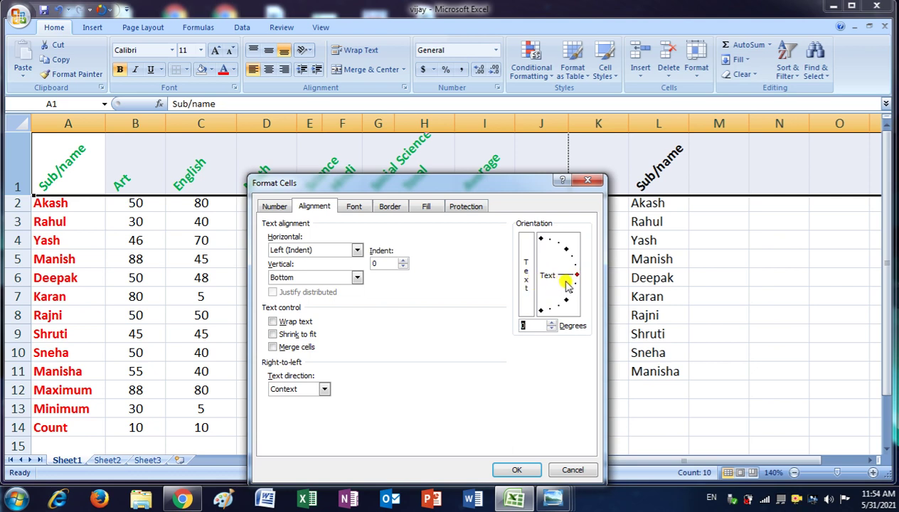
{"action": "left_click", "coordinate": [530, 470]}
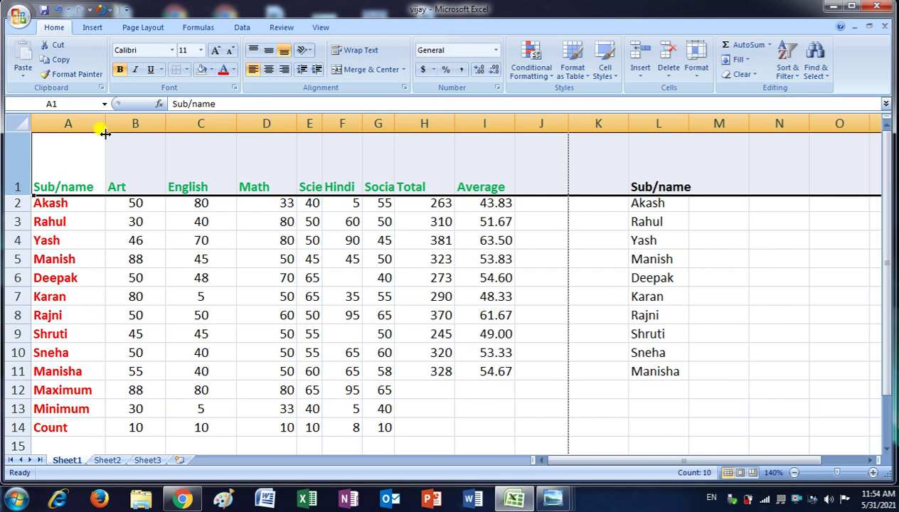
- Drag column A wider to 20.43 (148 pixels) to fit the student names, then select it
{"action": "left_click", "coordinate": [137, 222]}
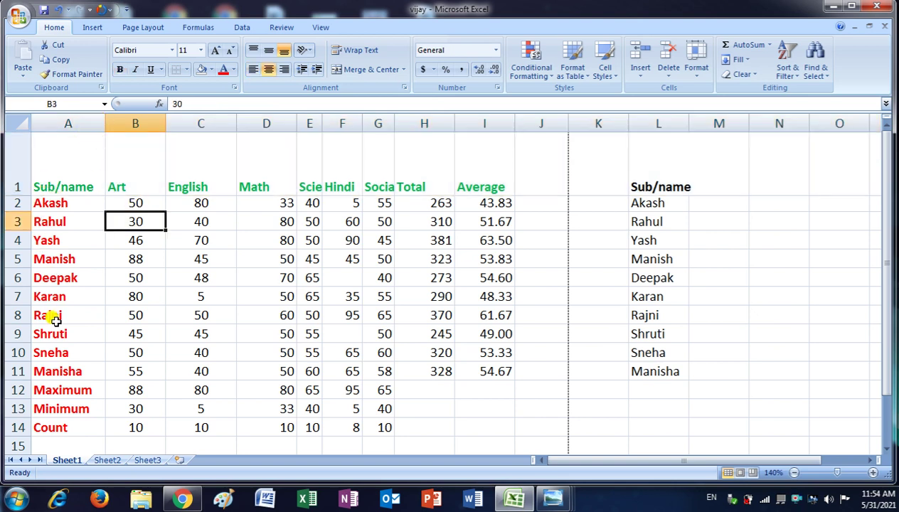
{"action": "left_click", "coordinate": [105, 121]}
{"action": "left_click_drag", "start_coordinate": [106, 124], "coordinate": [169, 130]}
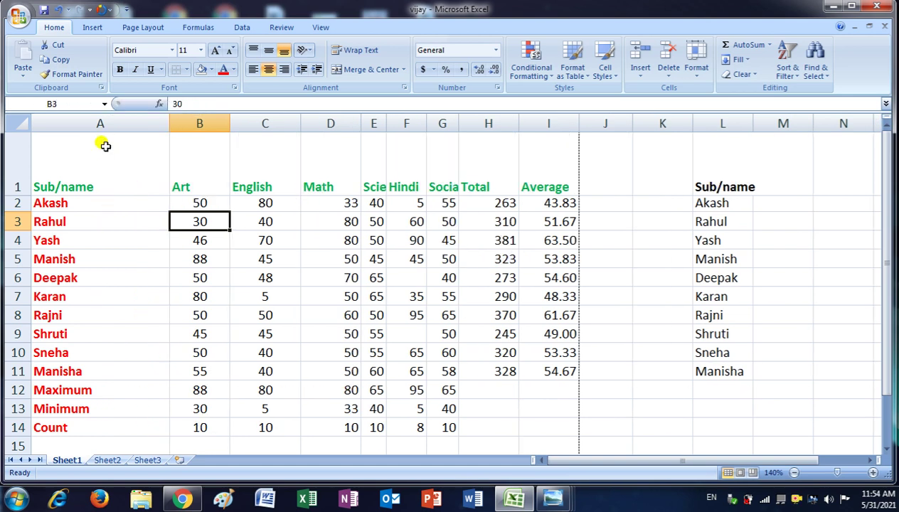
{"action": "left_click", "coordinate": [106, 117]}
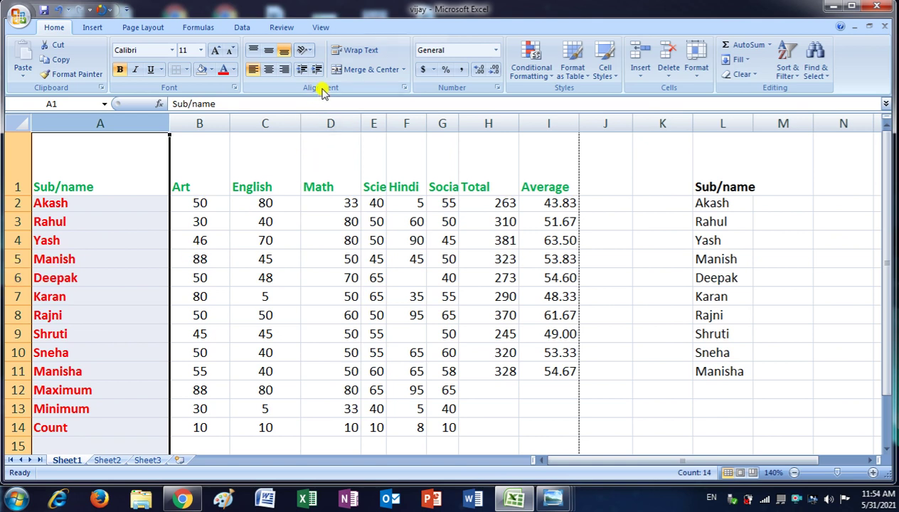
{"action": "left_click", "coordinate": [269, 72]}
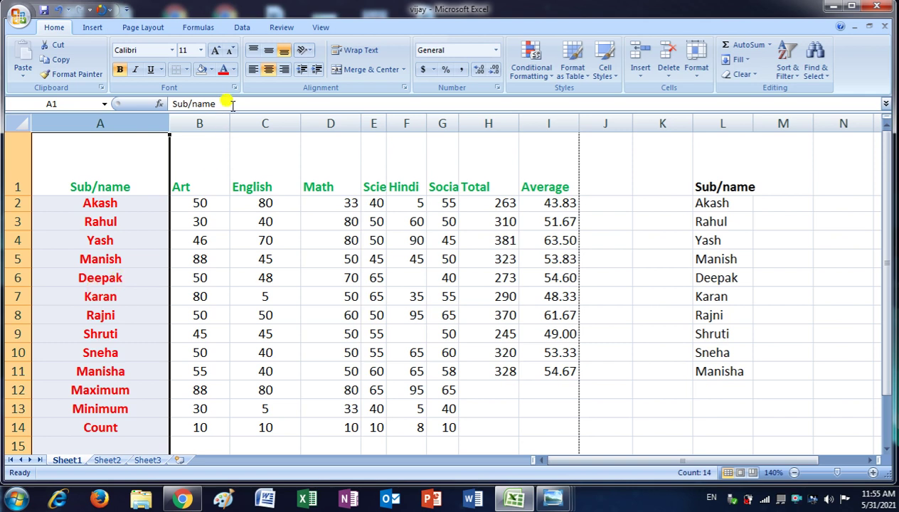
{"action": "left_click", "coordinate": [252, 71]}
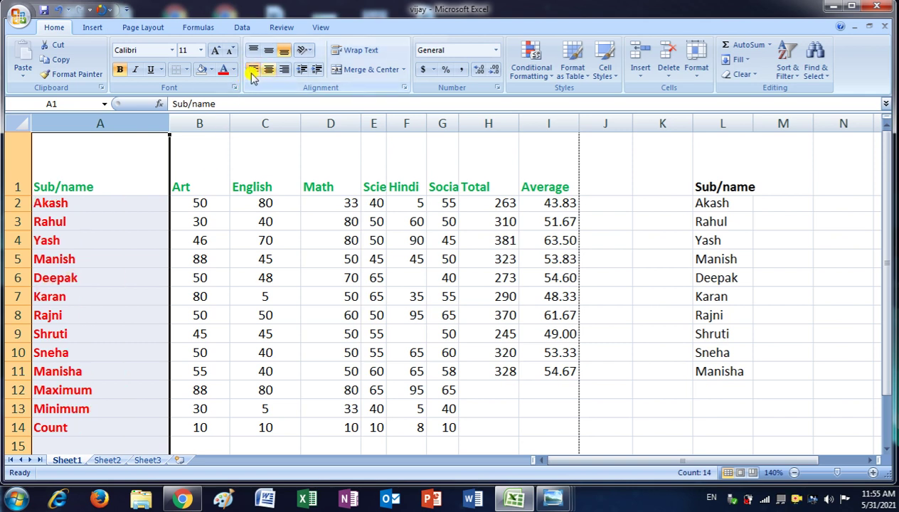
{"action": "left_click", "coordinate": [318, 74]}
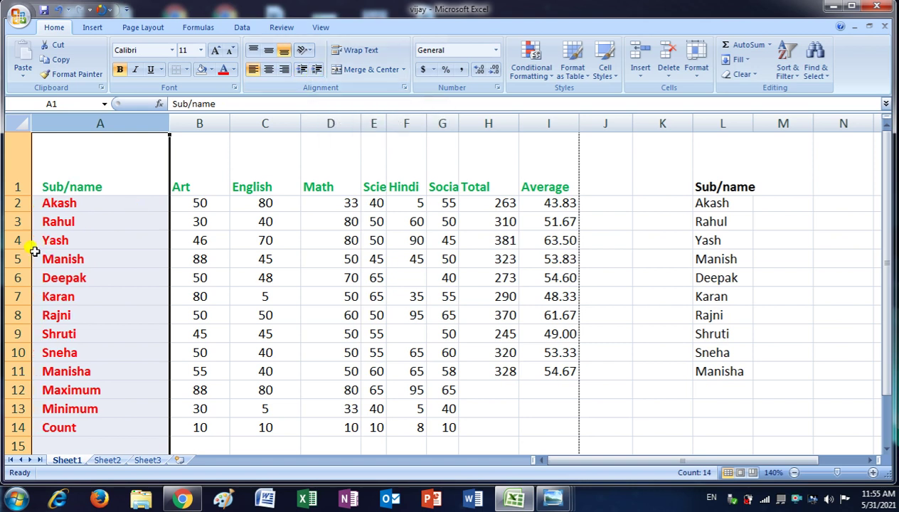
{"action": "left_click", "coordinate": [318, 74]}
{"action": "left_click", "coordinate": [317, 74]}
{"action": "left_click", "coordinate": [318, 74]}
{"action": "left_click", "coordinate": [317, 74]}
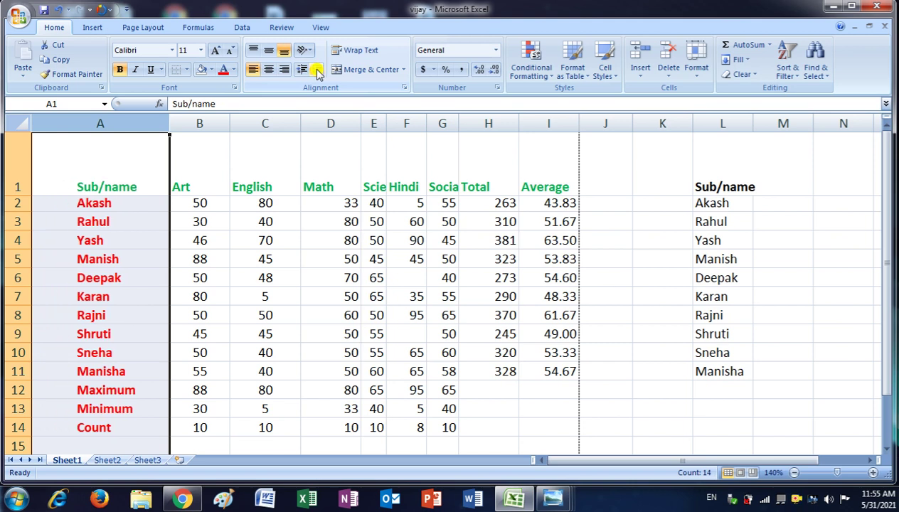
{"action": "left_click", "coordinate": [299, 74]}
{"action": "left_click", "coordinate": [300, 74]}
{"action": "left_click", "coordinate": [299, 74]}
{"action": "left_click", "coordinate": [299, 73]}
{"action": "left_click", "coordinate": [299, 74]}
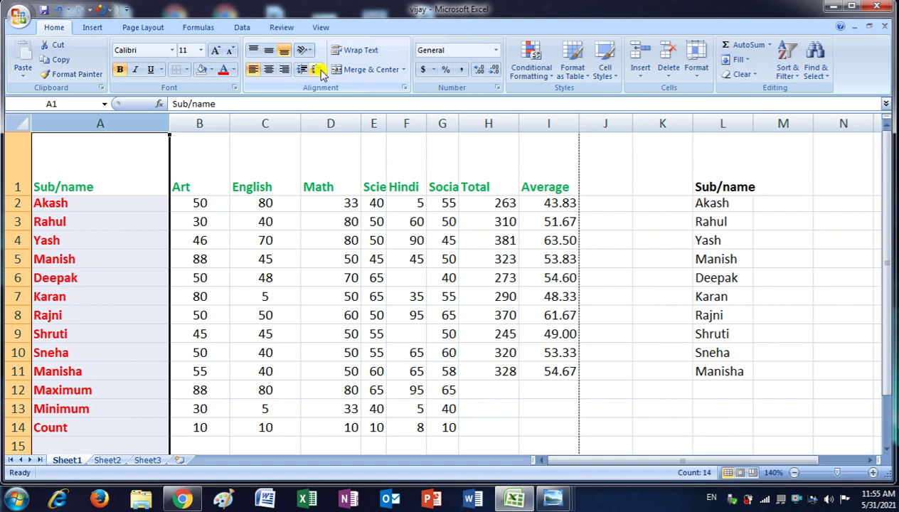
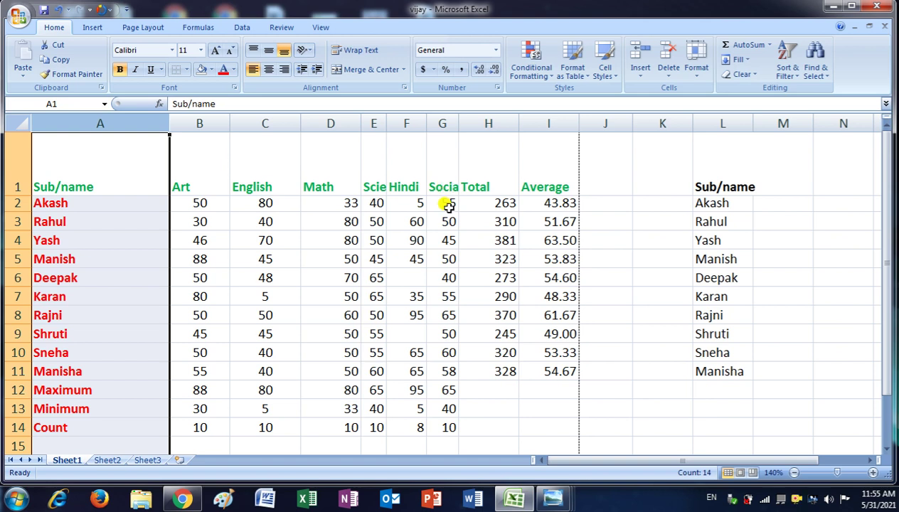
- Turn on Wrap Text for the Social Science heading in G1 and try several widths for column G
{"action": "mouse_move", "coordinate": [457, 122]}
{"action": "left_mouse_down"}
{"action": "mouse_move", "coordinate": [565, 128]}
{"action": "mouse_move", "coordinate": [513, 127]}
{"action": "left_mouse_up"}
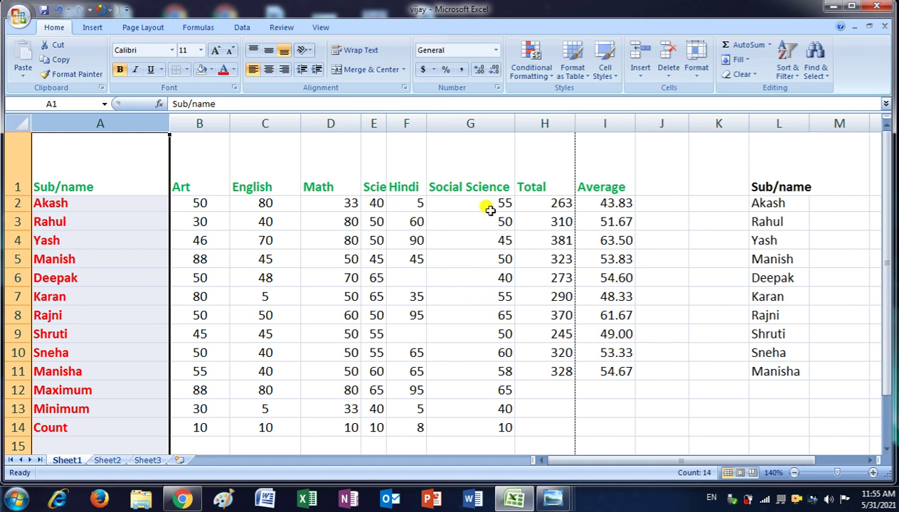
{"action": "left_click", "coordinate": [455, 178]}
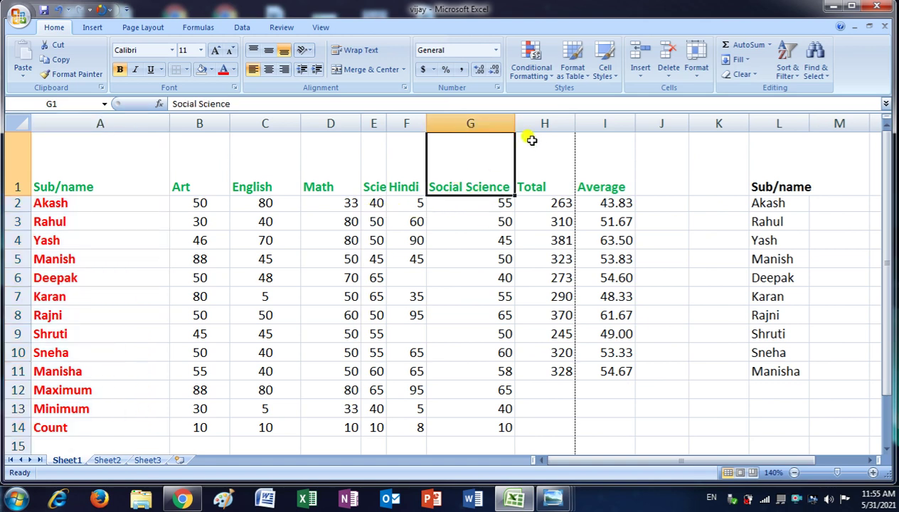
{"action": "left_click_drag", "start_coordinate": [515, 126], "coordinate": [473, 126]}
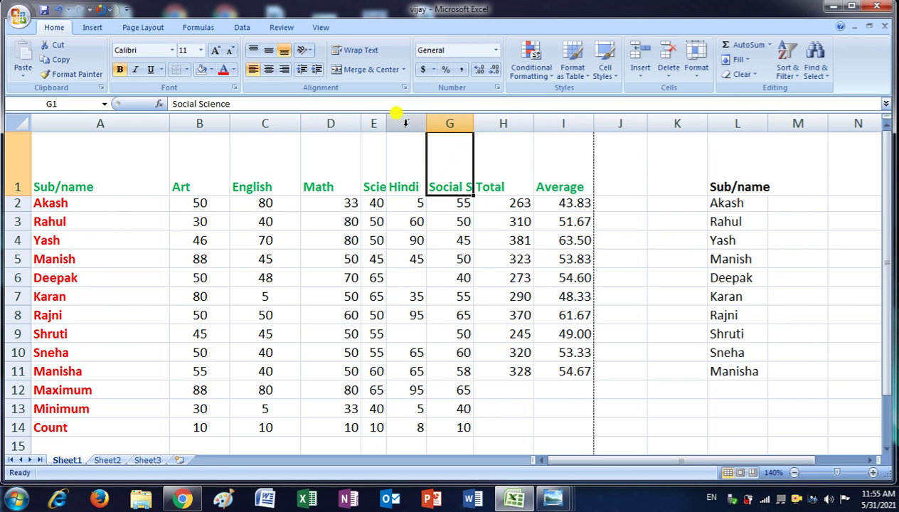
{"action": "left_click", "coordinate": [339, 57]}
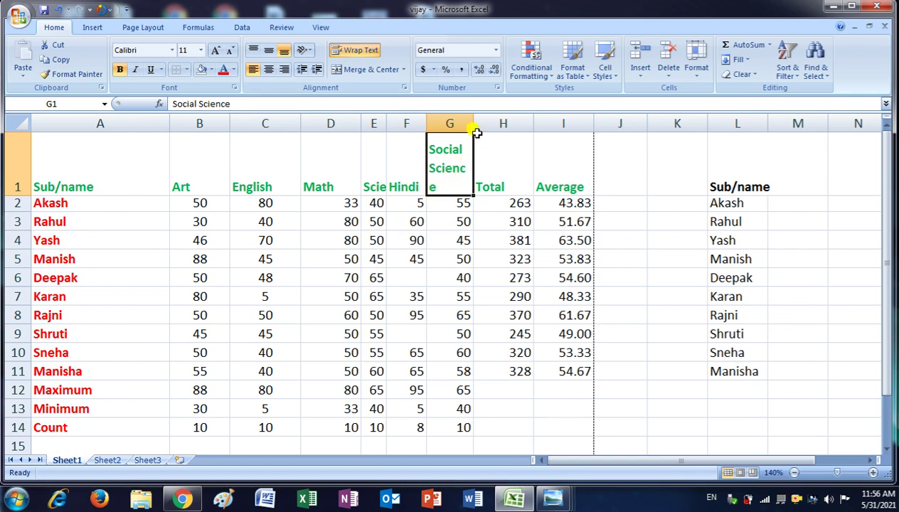
{"action": "left_click_drag", "start_coordinate": [473, 124], "coordinate": [478, 123]}
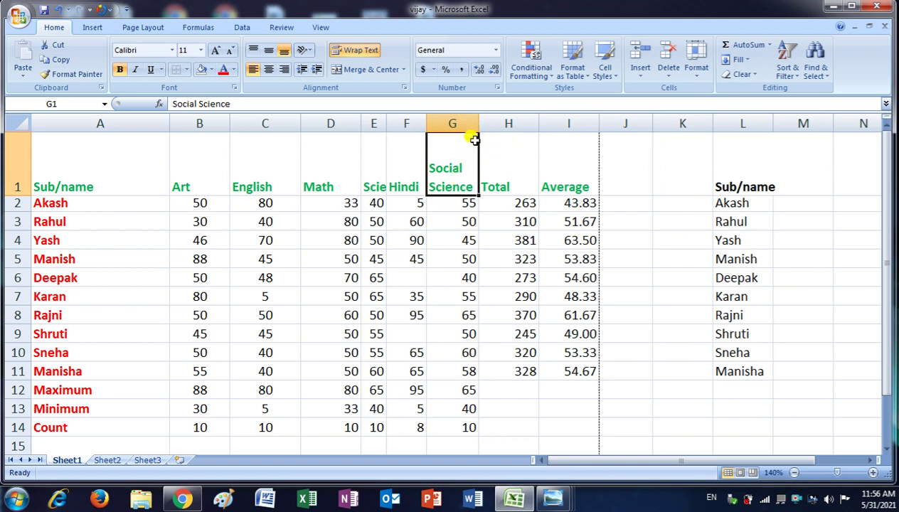
{"action": "left_click_drag", "start_coordinate": [478, 124], "coordinate": [518, 126]}
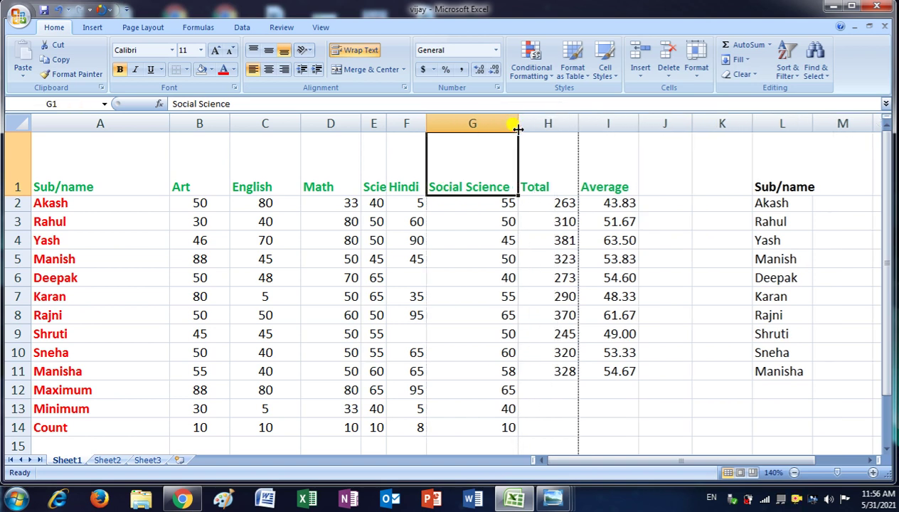
- Keep the Social Science heading wrapped onto two lines and narrow column G to fit
{"action": "left_click", "coordinate": [369, 55]}
{"action": "left_click", "coordinate": [369, 54]}
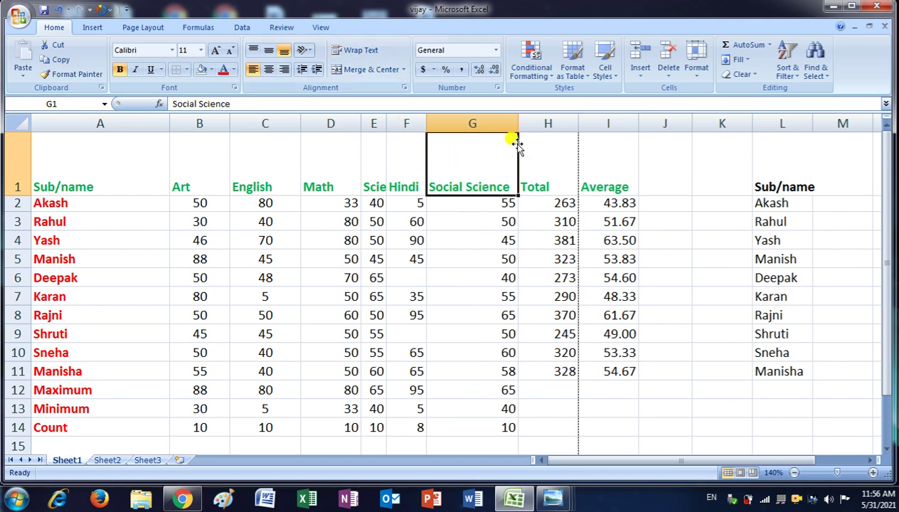
{"action": "left_click_drag", "start_coordinate": [518, 123], "coordinate": [483, 123]}
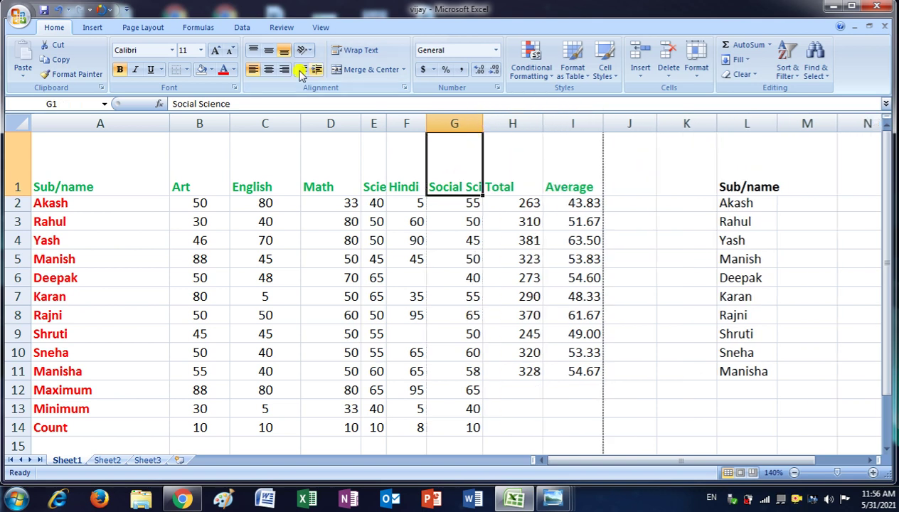
{"action": "left_click", "coordinate": [356, 50]}
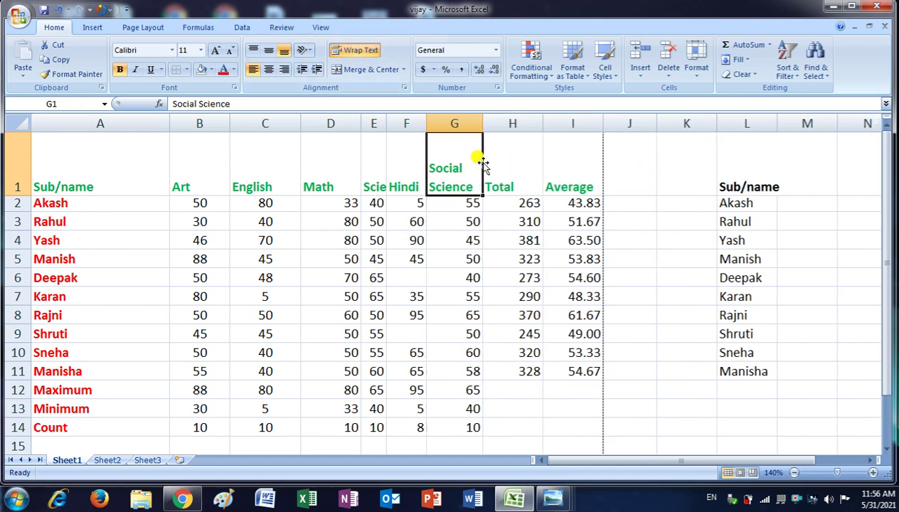
{"action": "left_click", "coordinate": [364, 50]}
{"action": "left_click", "coordinate": [366, 50]}
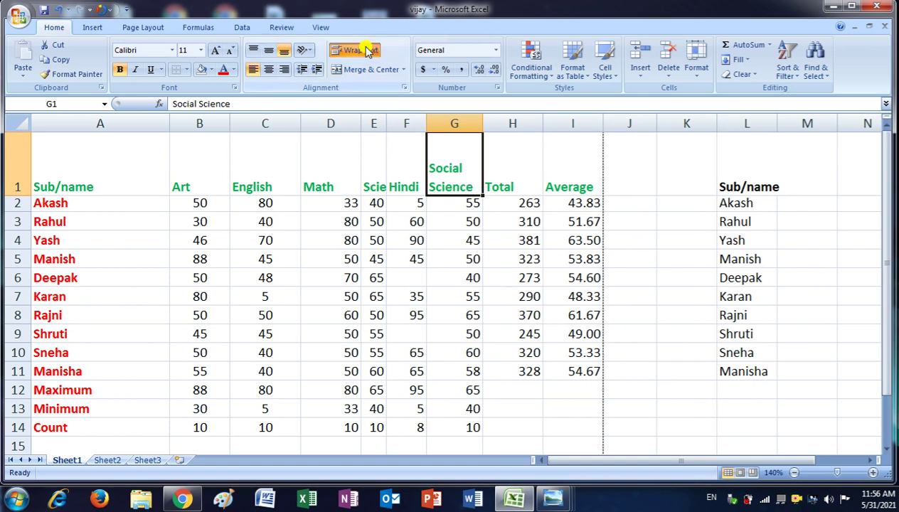
{"action": "left_click_drag", "start_coordinate": [482, 123], "coordinate": [478, 123]}
{"action": "left_click", "coordinate": [668, 170]}
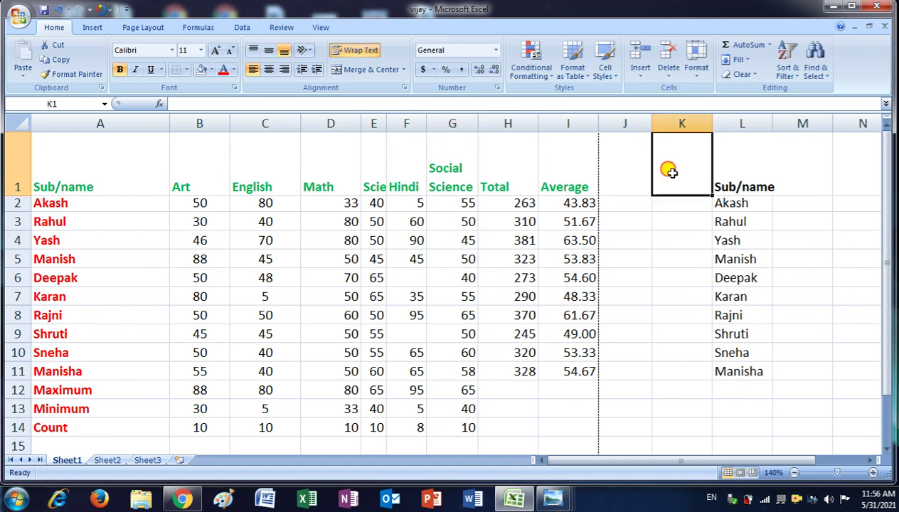
- Enter 'Name of Worker' in K1, wrap it, narrow column K, and centre the heading
{"action": "type", "text": "Name of"}
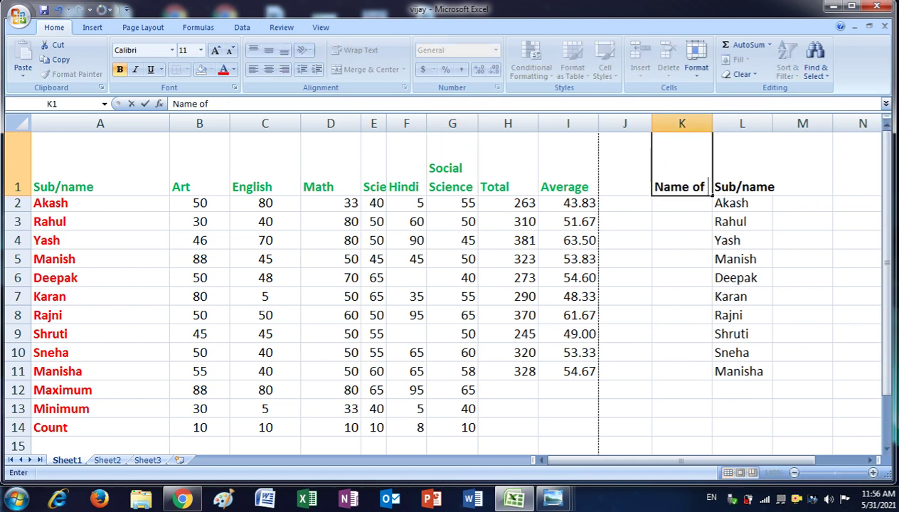
{"action": "type", "text": "S"}
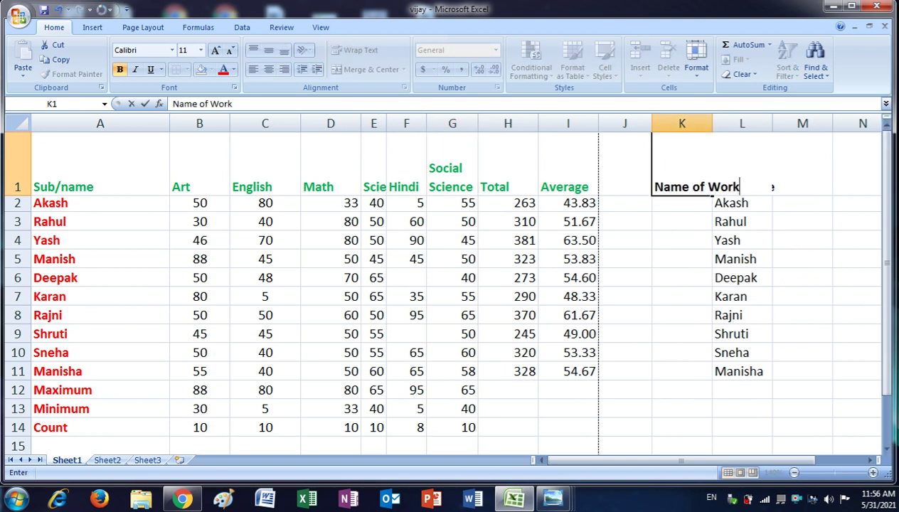
{"action": "left_click", "coordinate": [694, 236]}
{"action": "left_click", "coordinate": [675, 167]}
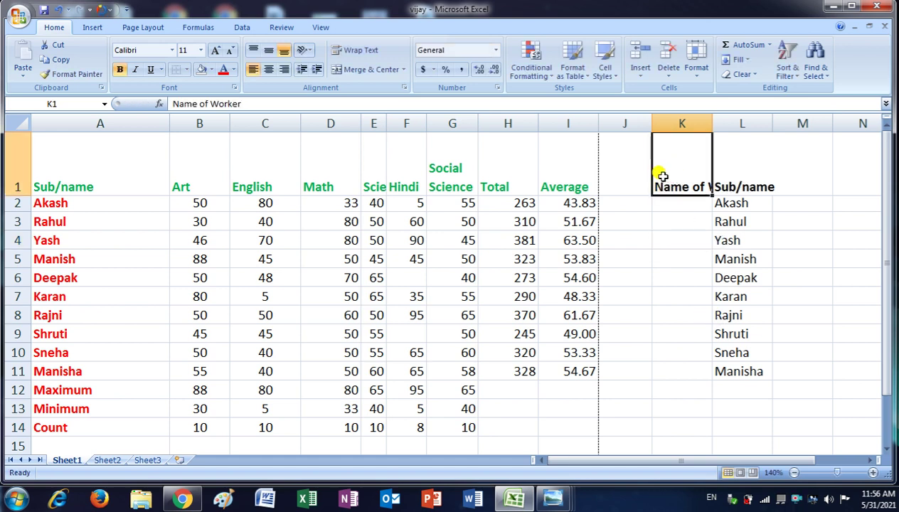
{"action": "left_click", "coordinate": [370, 55]}
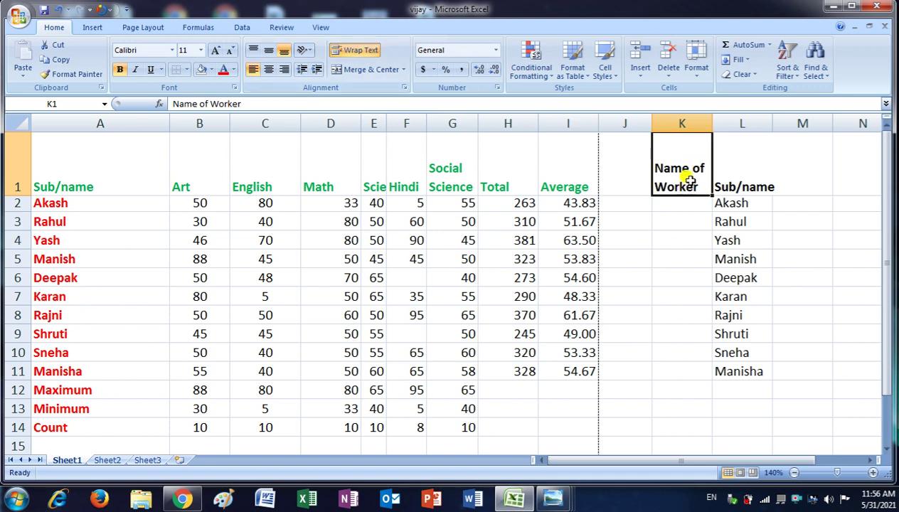
{"action": "left_click_drag", "start_coordinate": [712, 123], "coordinate": [702, 123]}
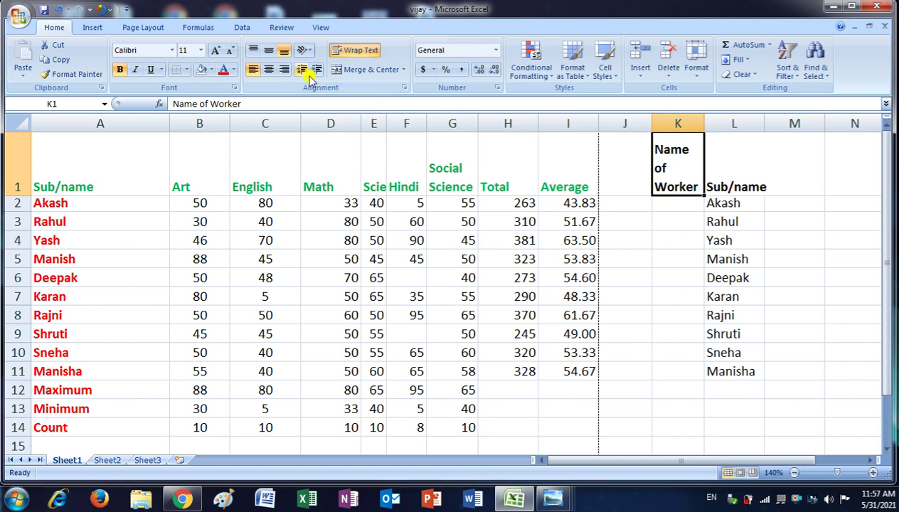
{"action": "left_click", "coordinate": [269, 69]}
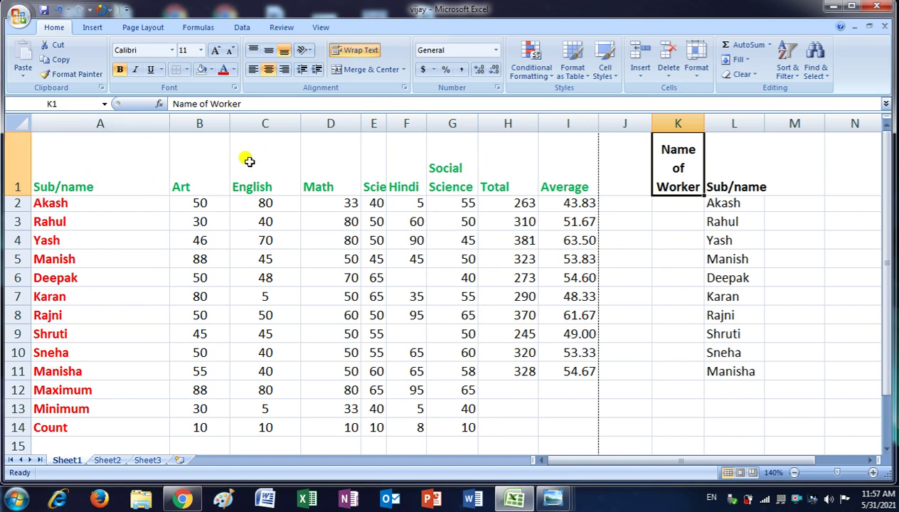
{"action": "left_click", "coordinate": [8, 167]}
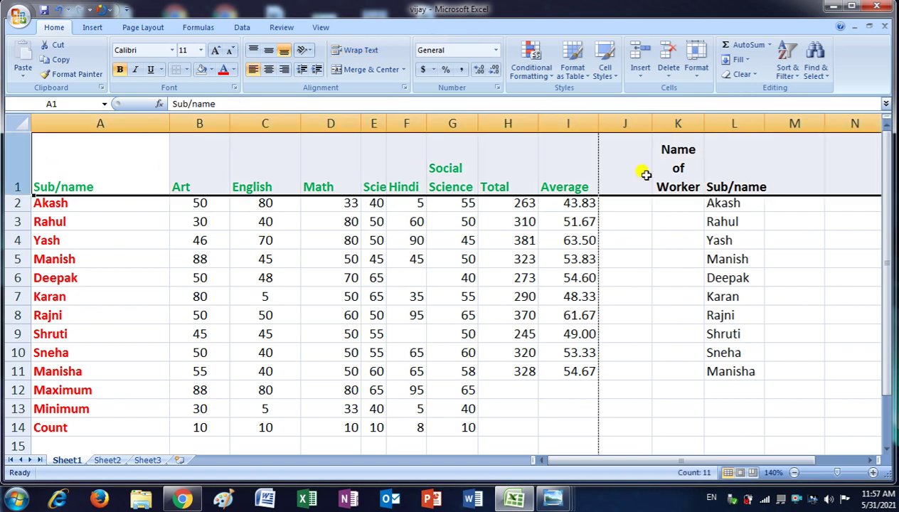
- Insert two blank sheet rows above the marks table's header row
{"action": "left_click", "coordinate": [643, 71]}
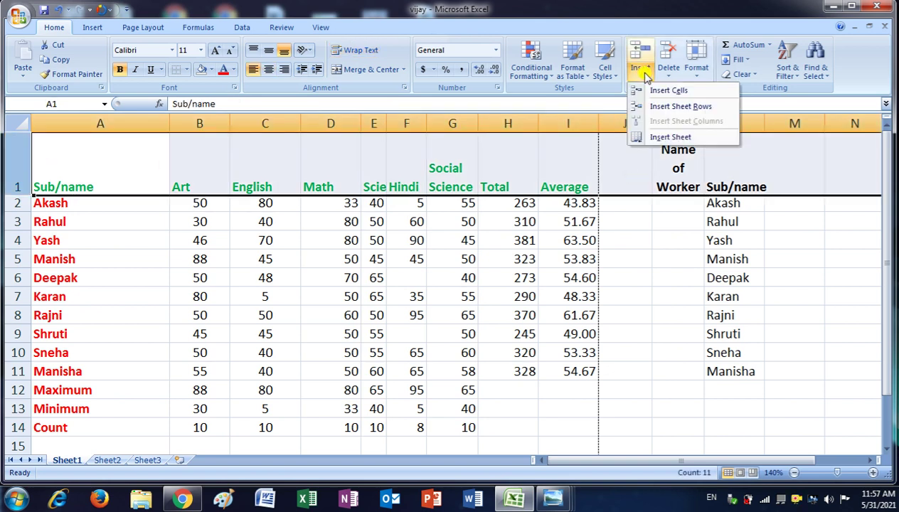
{"action": "left_click", "coordinate": [703, 108]}
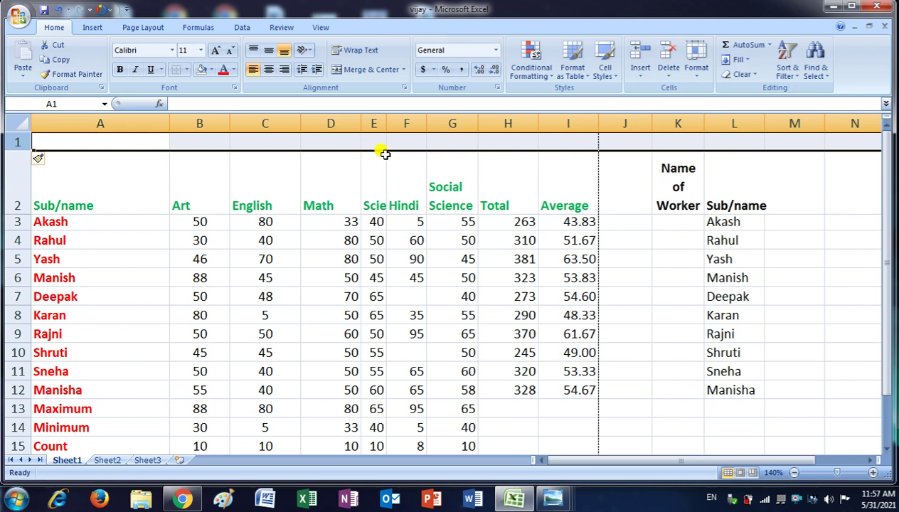
{"action": "key", "text": "ctrl+shift+plus"}
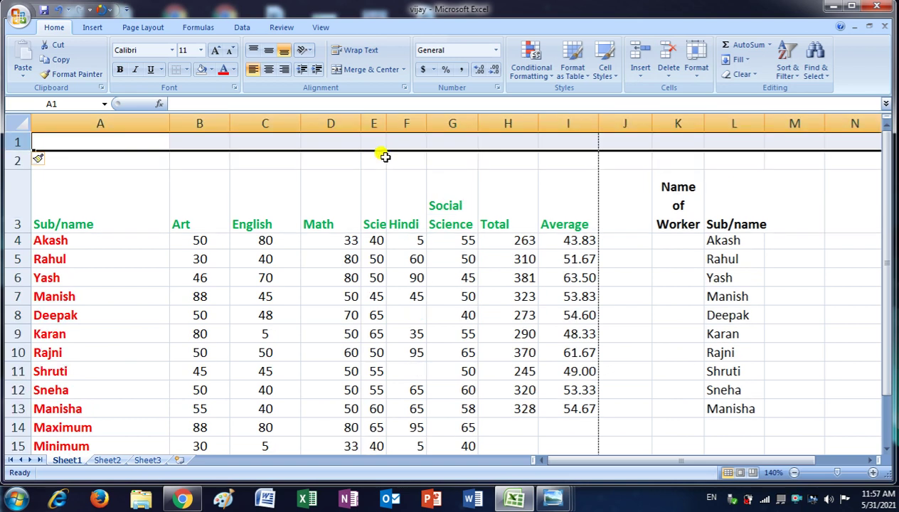
{"action": "left_click", "coordinate": [370, 185]}
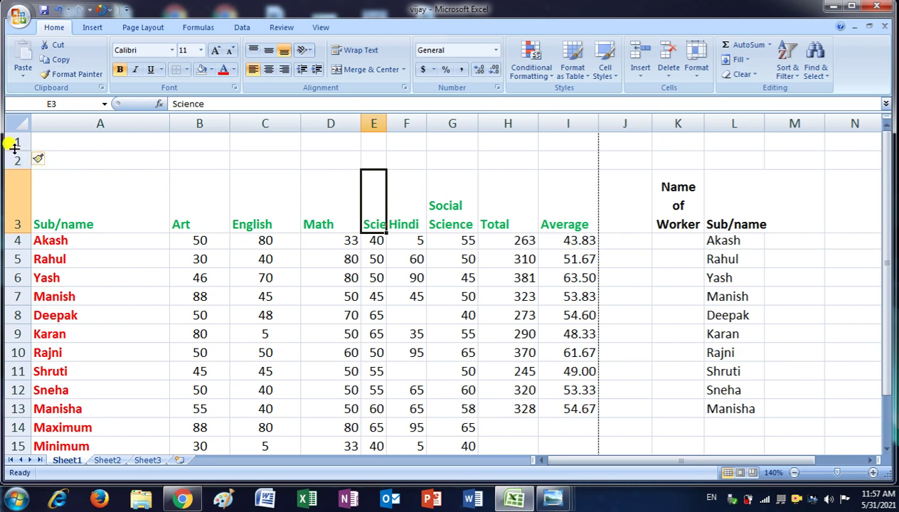
- Make row 1 taller for a title and select A1:I1 across the table
{"action": "left_click_drag", "start_coordinate": [14, 148], "coordinate": [11, 143]}
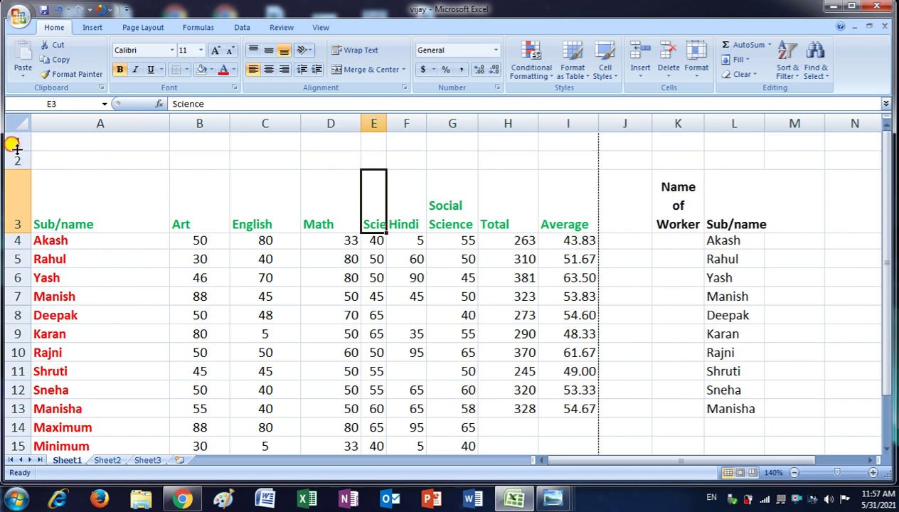
{"action": "left_click_drag", "start_coordinate": [15, 148], "coordinate": [15, 174]}
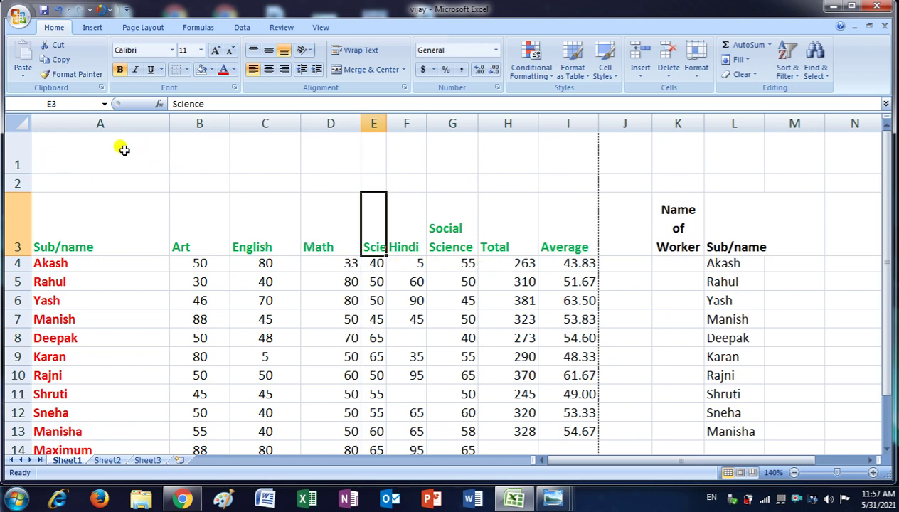
{"action": "left_click_drag", "start_coordinate": [124, 149], "coordinate": [585, 160]}
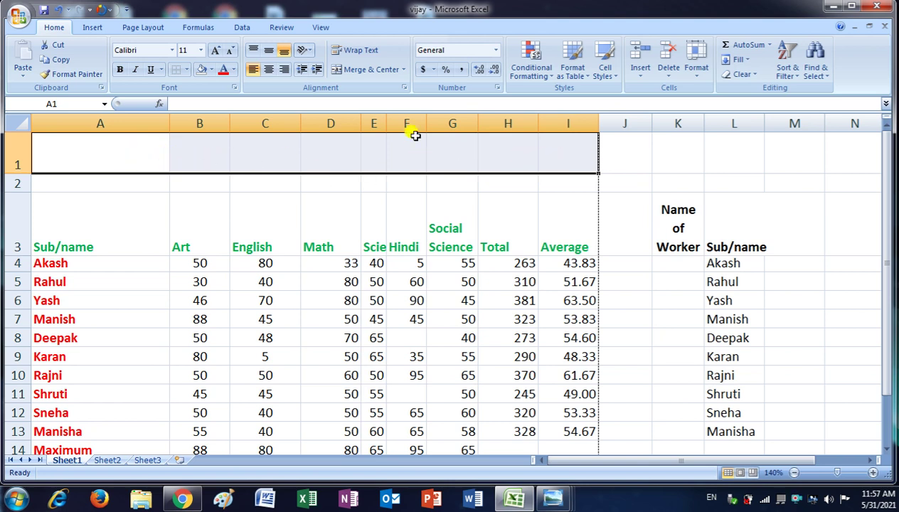
- Merge and centre A1:I1 and enter the title 'INDICA COMPUTER TECHNOLOGY'
{"action": "left_click", "coordinate": [339, 74]}
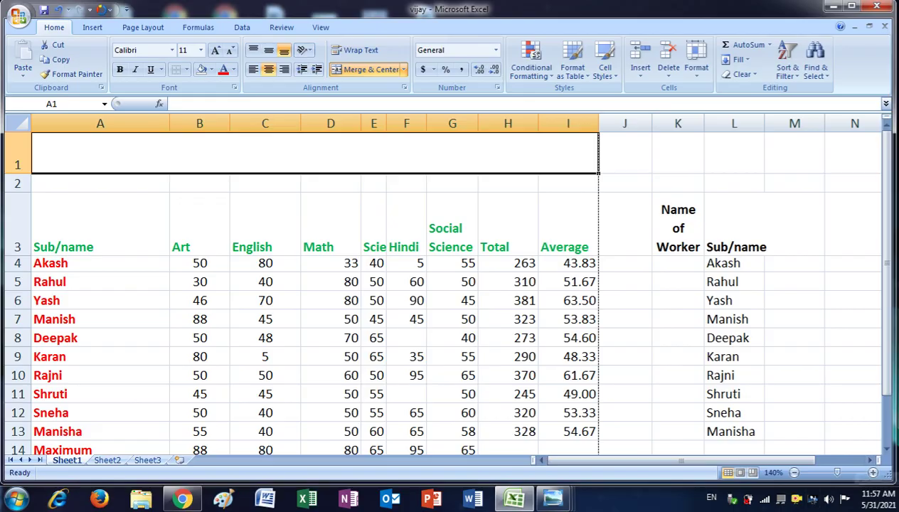
{"action": "left_click", "coordinate": [895, 497]}
{"action": "left_click", "coordinate": [895, 498]}
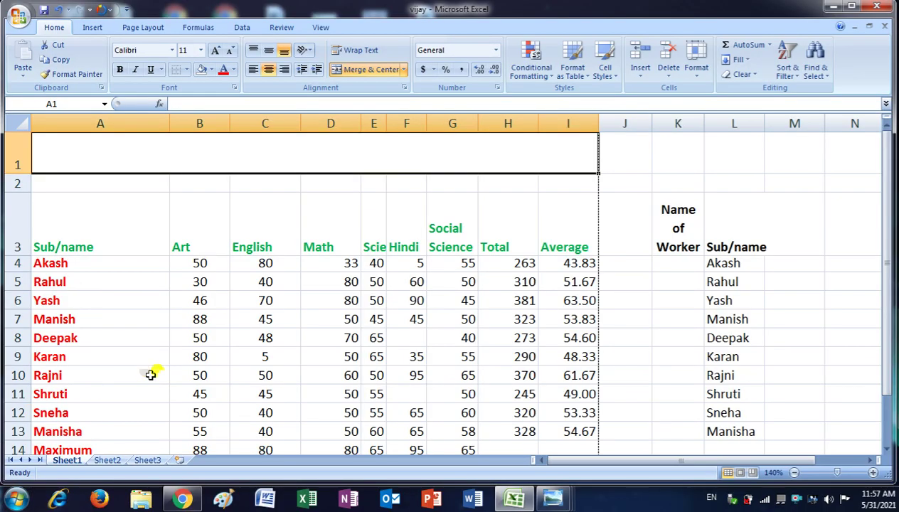
{"action": "type", "text": "INDICA COMPUTER TECHNOLOGY"}
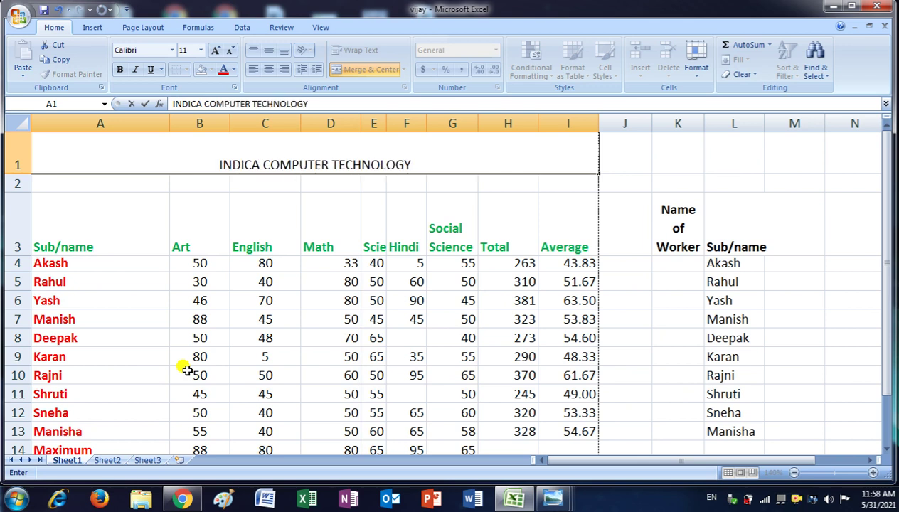
{"action": "left_click", "coordinate": [321, 241]}
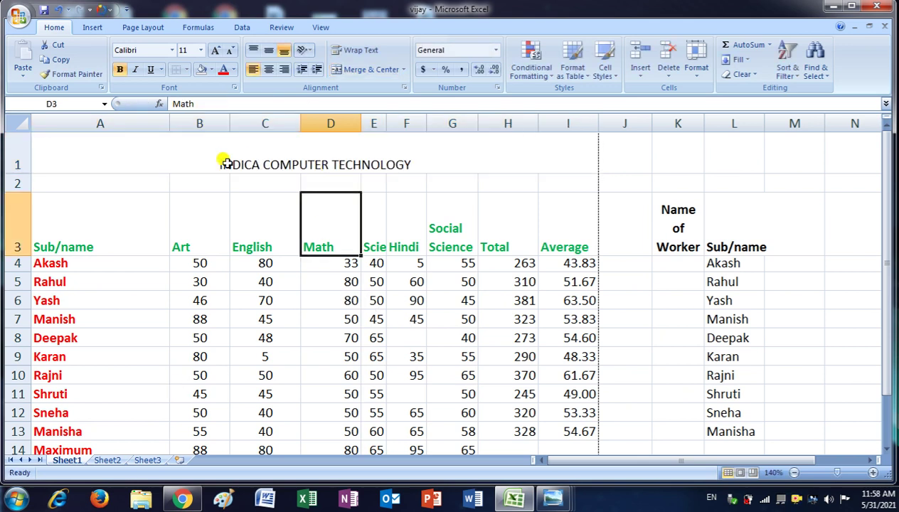
- Set the title's font size to 24 and make it bold
{"action": "left_click", "coordinate": [305, 159]}
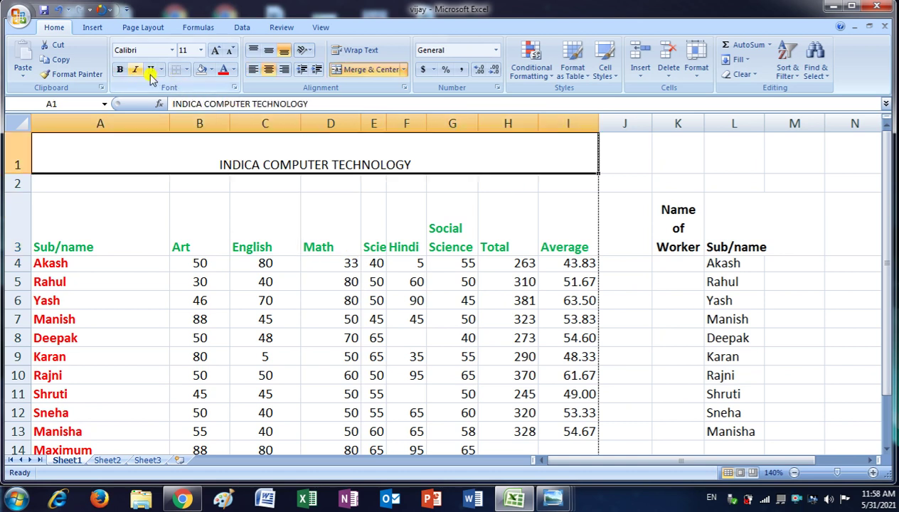
{"action": "double_click", "coordinate": [216, 53]}
{"action": "left_click", "coordinate": [216, 53]}
{"action": "double_click", "coordinate": [216, 52]}
{"action": "left_click", "coordinate": [216, 53]}
{"action": "left_click", "coordinate": [216, 53]}
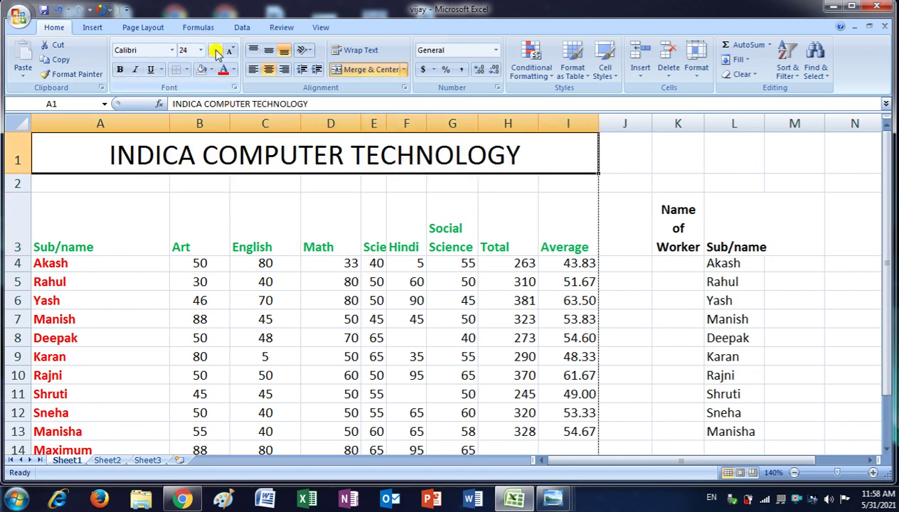
{"action": "left_click", "coordinate": [119, 69]}
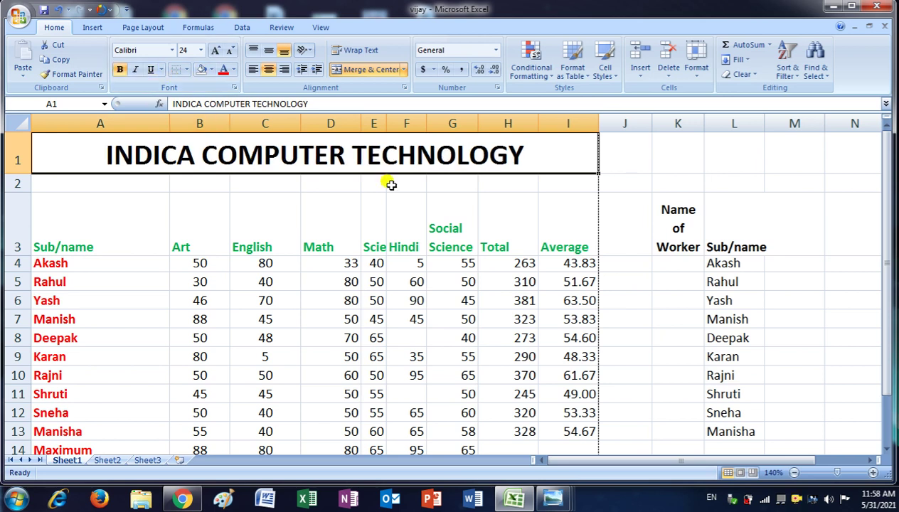
{"action": "left_click", "coordinate": [458, 231]}
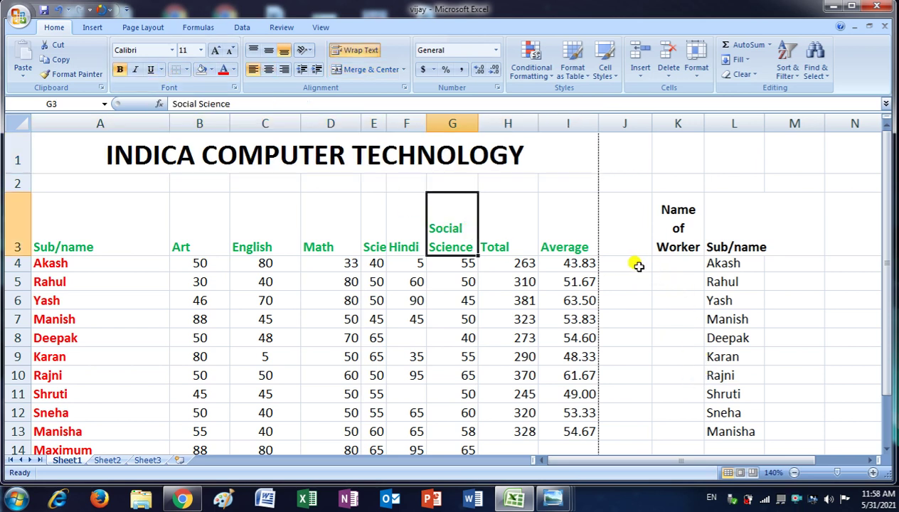
- Merge the empty cells K4:K13, then unmerge them again
{"action": "left_click_drag", "start_coordinate": [668, 264], "coordinate": [667, 435]}
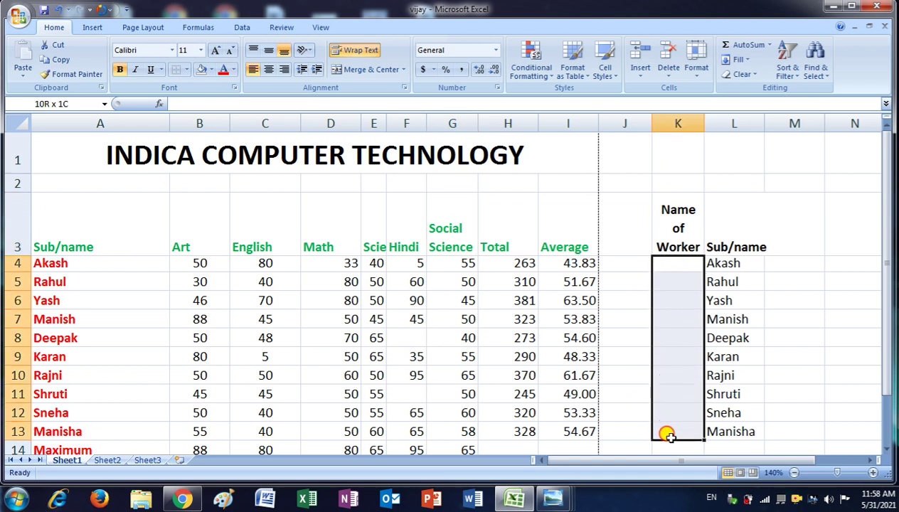
{"action": "left_click", "coordinate": [338, 69]}
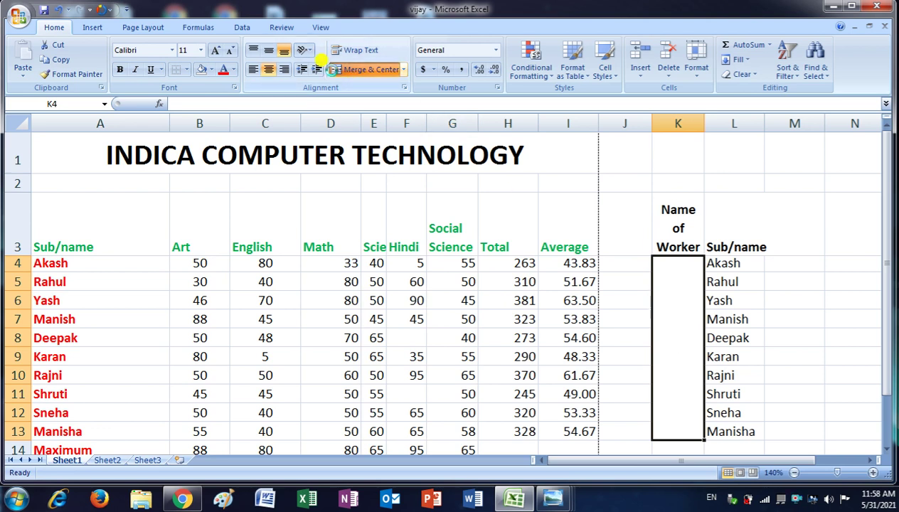
{"action": "left_click", "coordinate": [330, 69]}
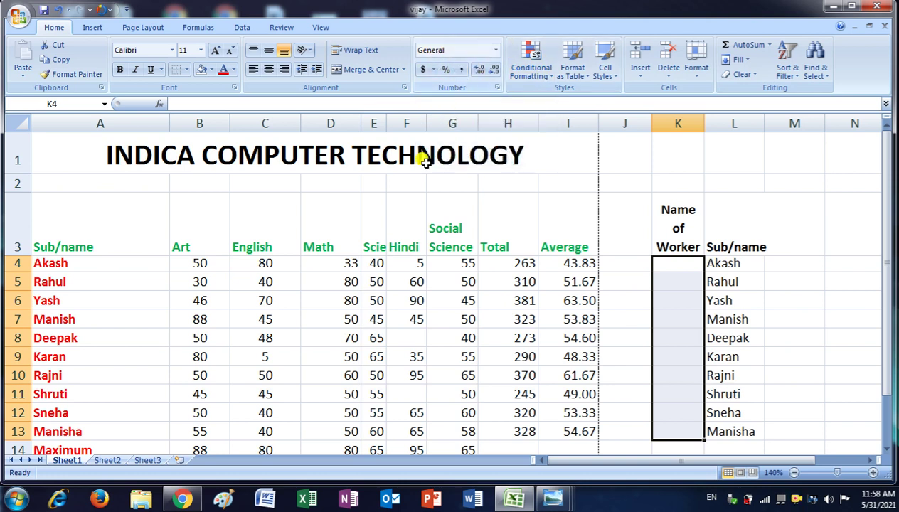
- Shorten header row 3 to about 25.50 high
{"action": "scroll", "coordinate": [317, 264], "scroll_direction": "down", "scroll_amount": 1}
{"action": "scroll", "coordinate": [267, 224], "scroll_direction": "up", "scroll_amount": 1}
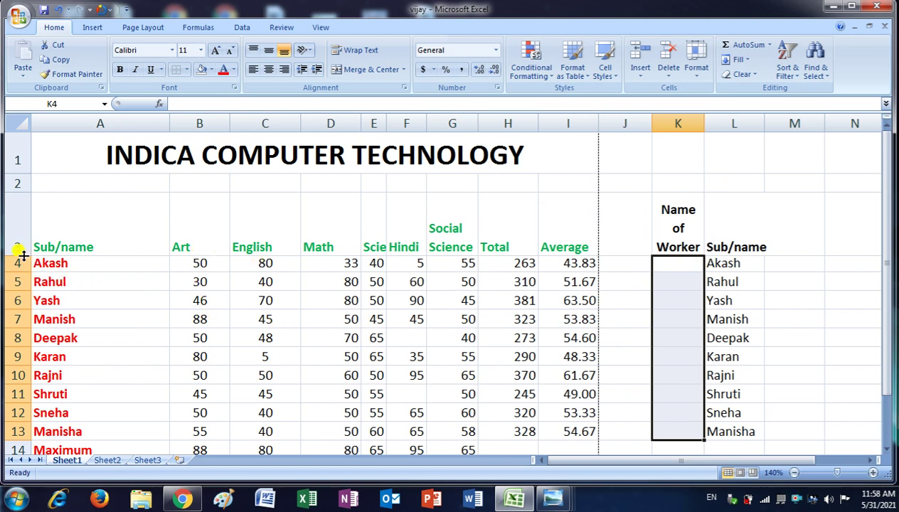
{"action": "left_click_drag", "start_coordinate": [23, 256], "coordinate": [22, 221]}
{"action": "left_click_drag", "start_coordinate": [23, 217], "coordinate": [24, 220]}
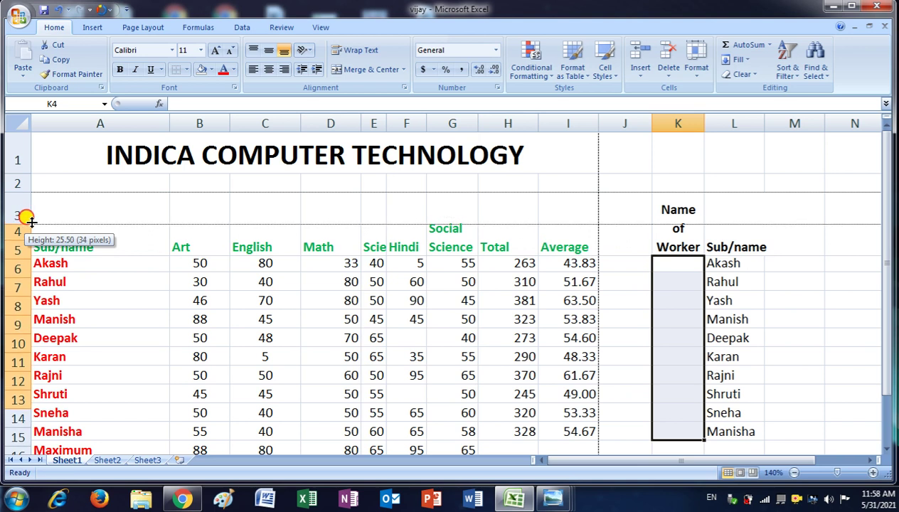
{"action": "key", "text": "ctrl+z"}
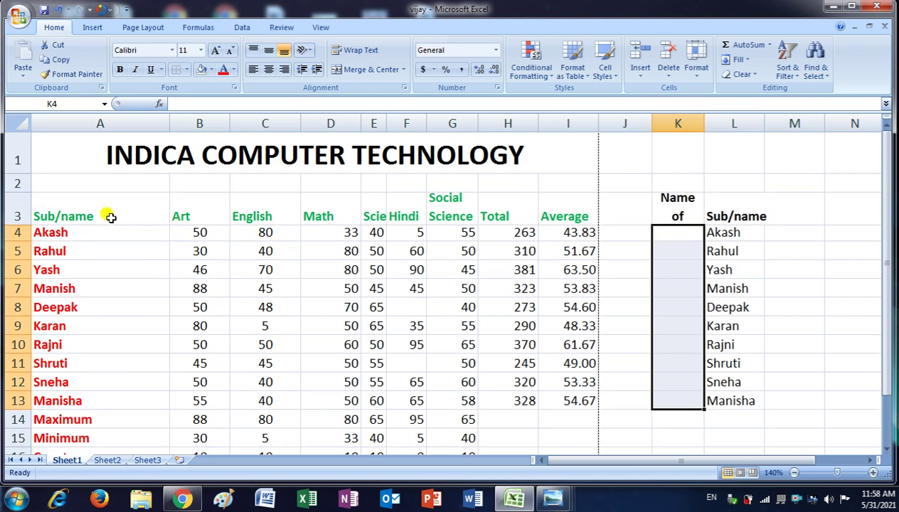
{"action": "mouse_move", "coordinate": [185, 233]}
{"action": "left_mouse_down"}
{"action": "mouse_move", "coordinate": [421, 402]}
{"action": "mouse_move", "coordinate": [533, 402]}
{"action": "left_mouse_up"}
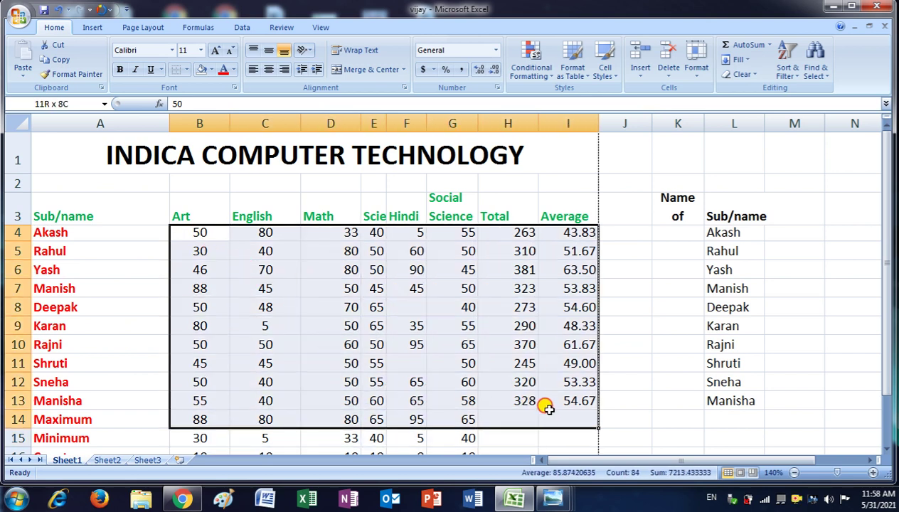
- Try Number format with two decimals on B4:H13, widen column E, then revert to General
{"action": "left_click_drag", "start_coordinate": [533, 402], "coordinate": [526, 398]}
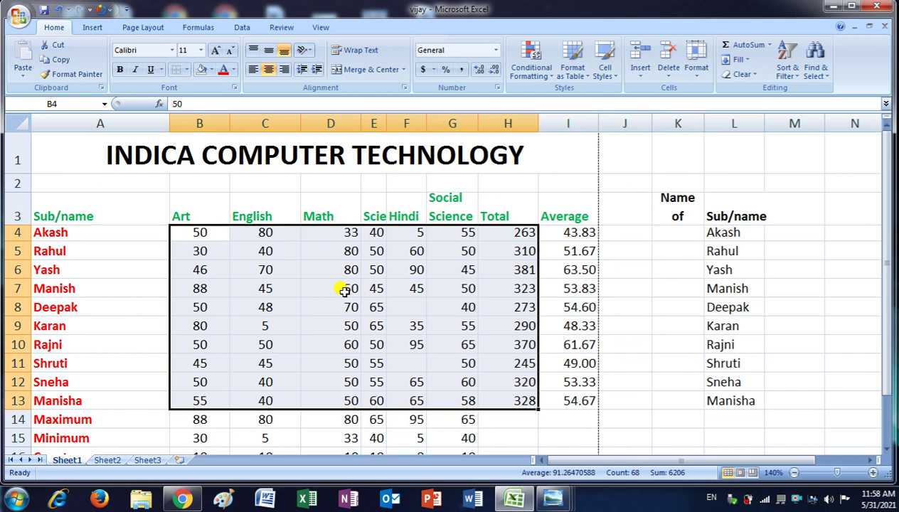
{"action": "left_click", "coordinate": [496, 48]}
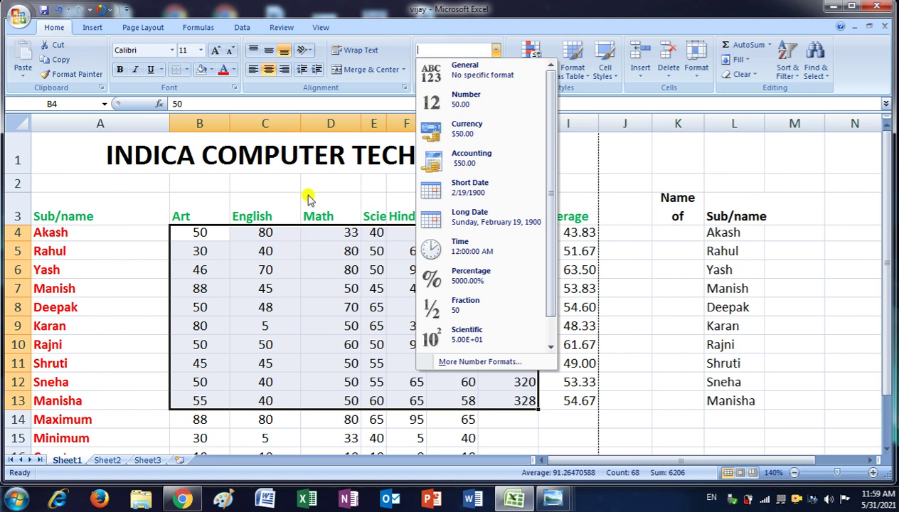
{"action": "left_click", "coordinate": [477, 104]}
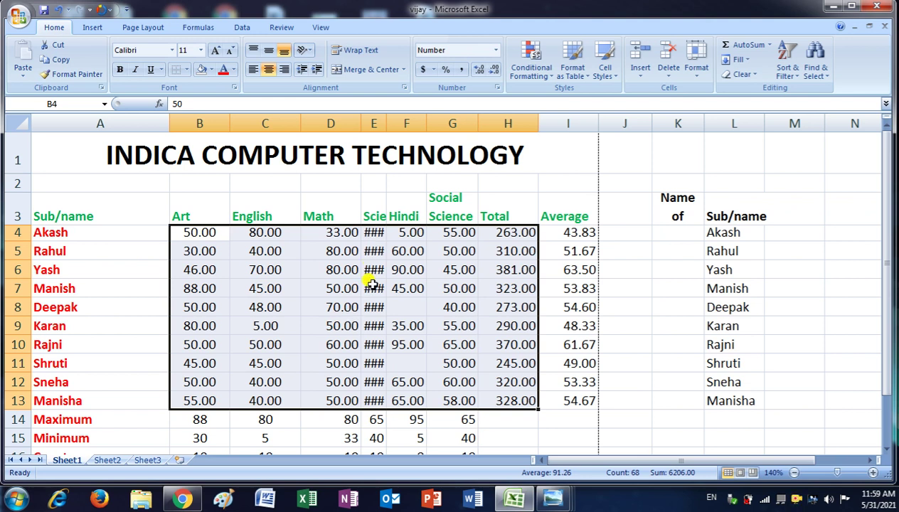
{"action": "left_click_drag", "start_coordinate": [386, 124], "coordinate": [409, 128]}
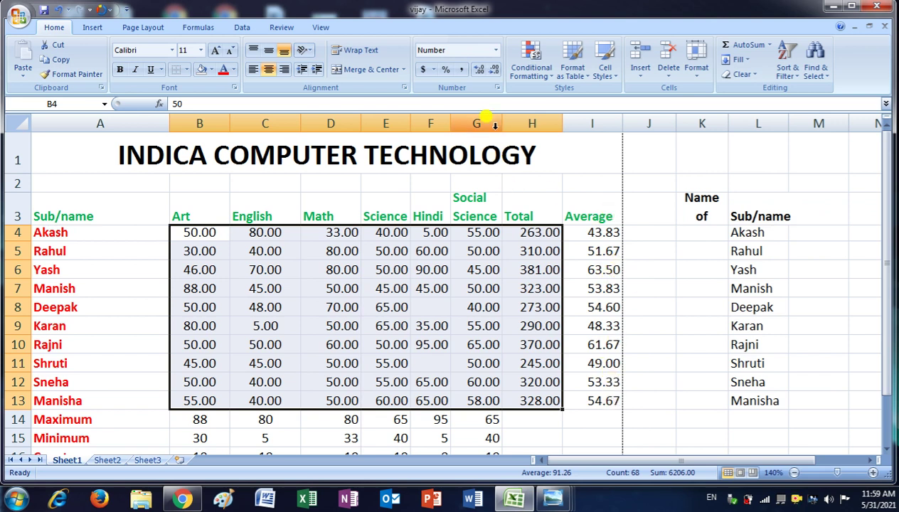
{"action": "left_click", "coordinate": [495, 50]}
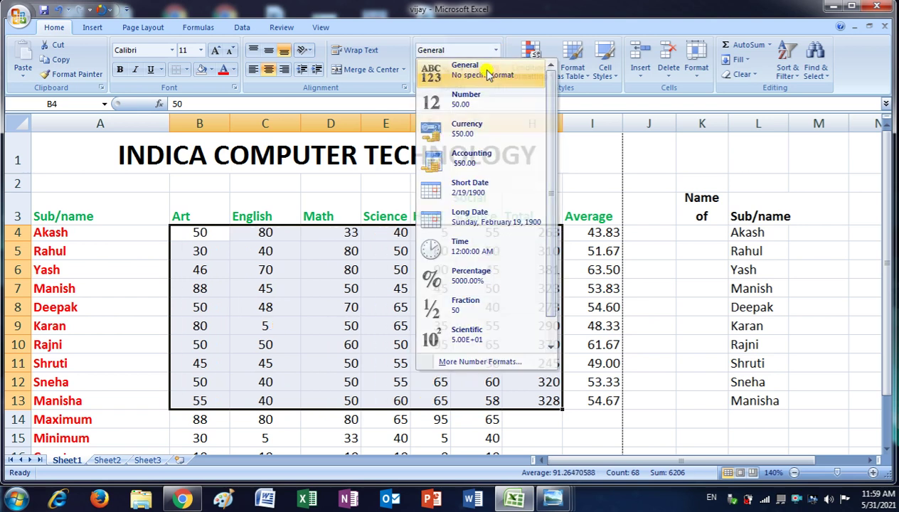
{"action": "left_click", "coordinate": [486, 69]}
- Apply Currency format to B4:H13 and widen the Science column E further
{"action": "left_click", "coordinate": [496, 53]}
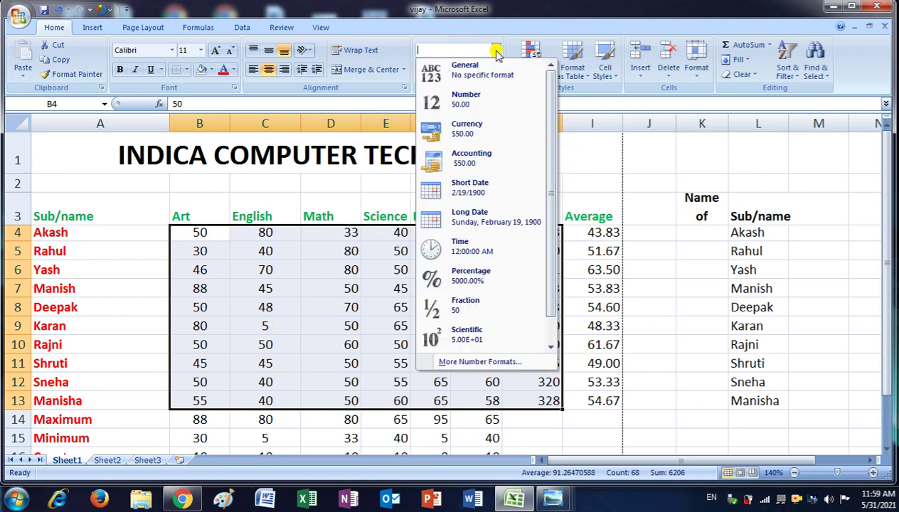
{"action": "left_click", "coordinate": [476, 139]}
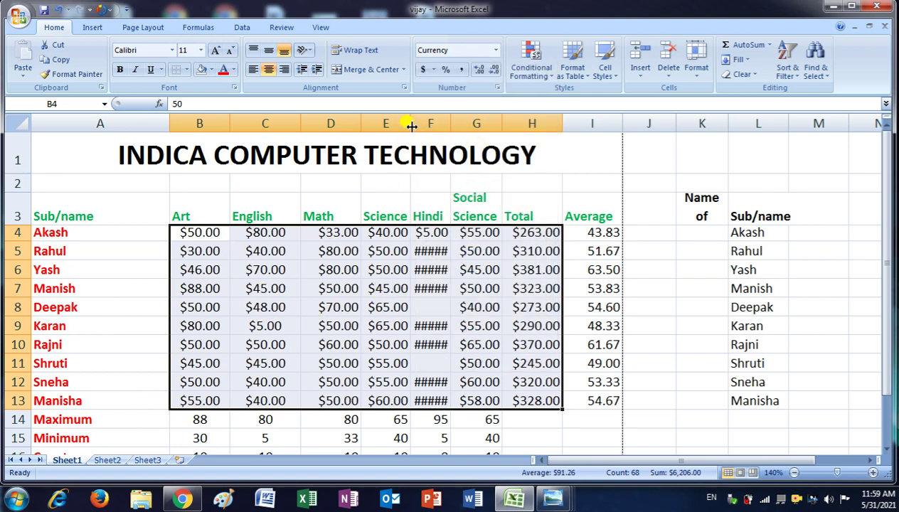
{"action": "left_click_drag", "start_coordinate": [410, 124], "coordinate": [465, 125]}
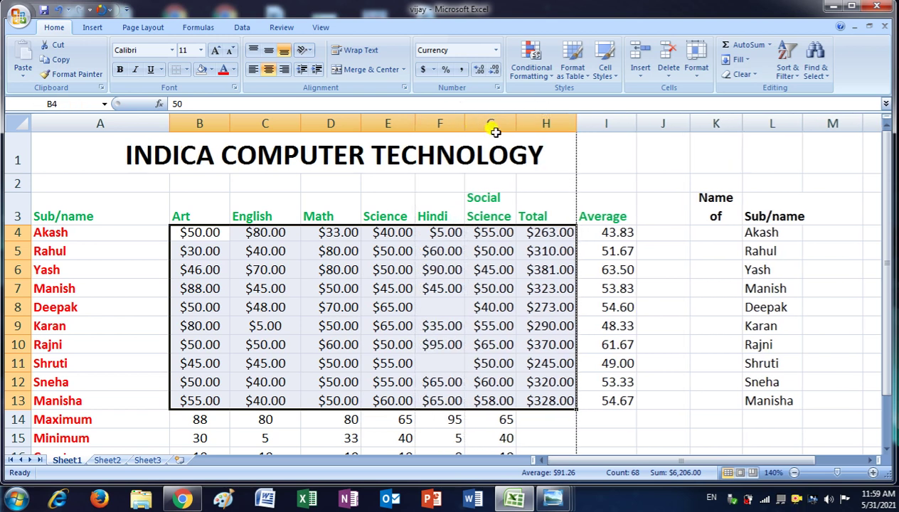
{"action": "left_click", "coordinate": [497, 51]}
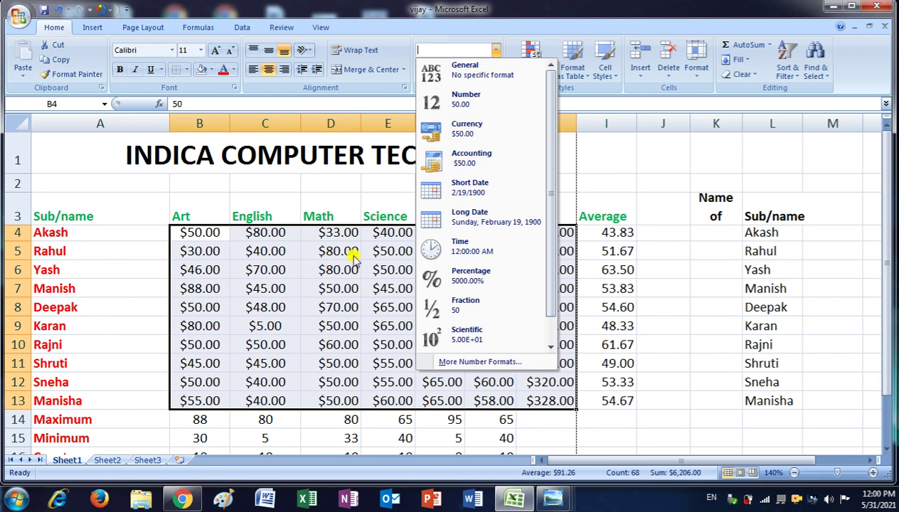
{"action": "left_click", "coordinate": [476, 165]}
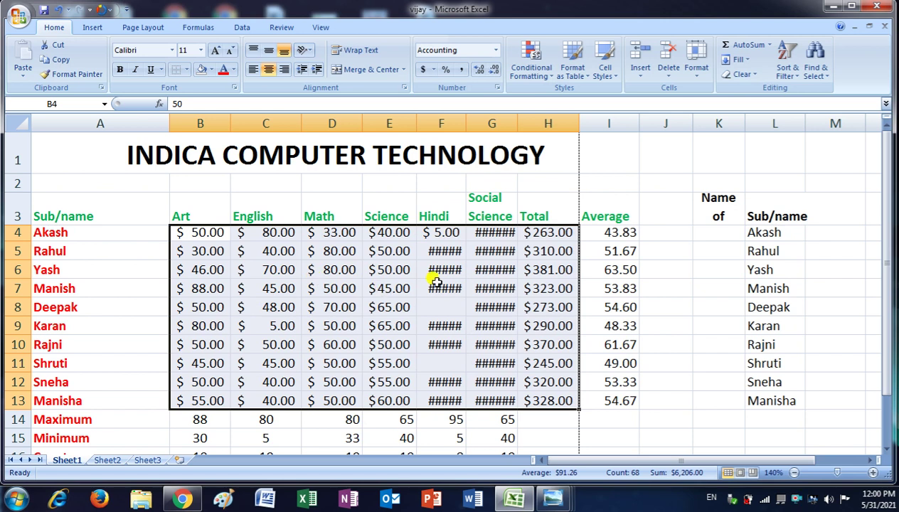
{"action": "double_click", "coordinate": [517, 123]}
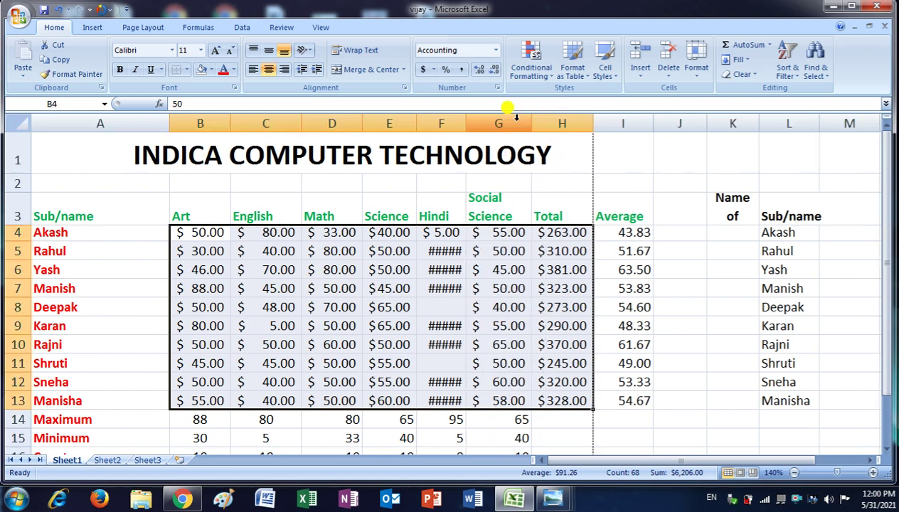
{"action": "double_click", "coordinate": [465, 123]}
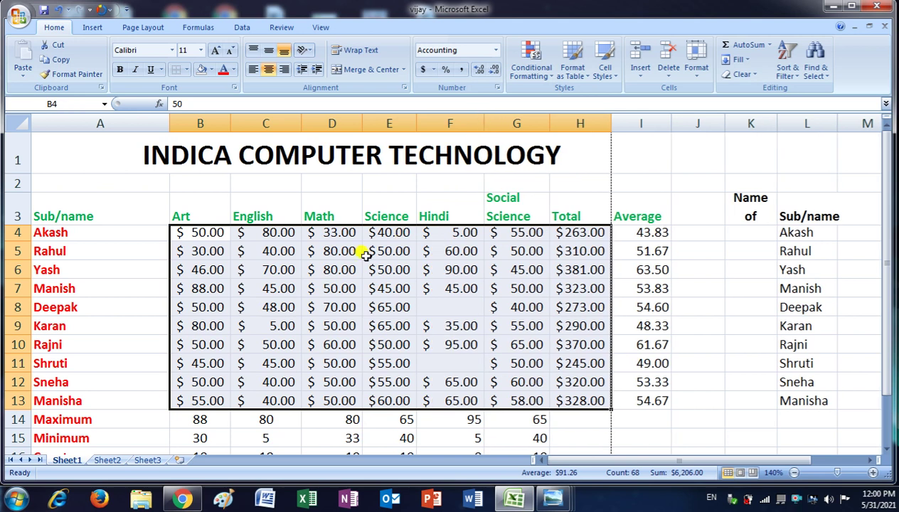
{"action": "left_click", "coordinate": [496, 50]}
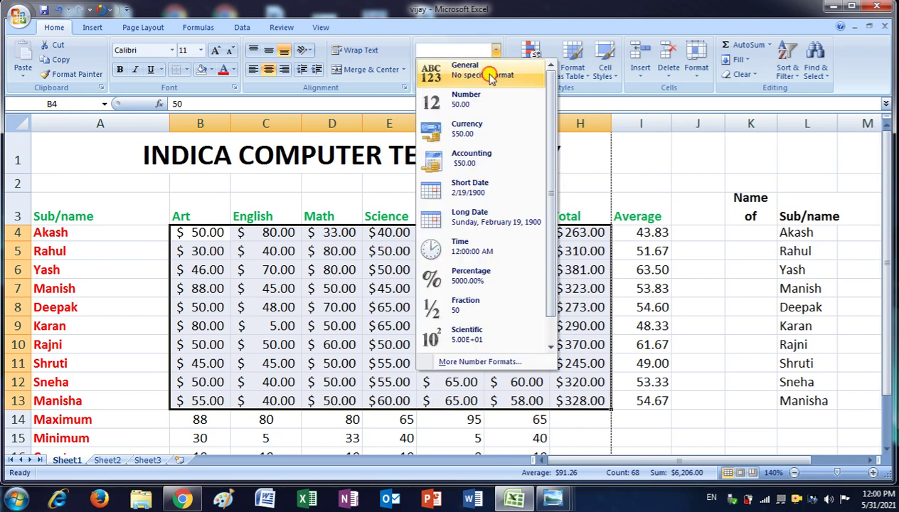
{"action": "left_click", "coordinate": [490, 74]}
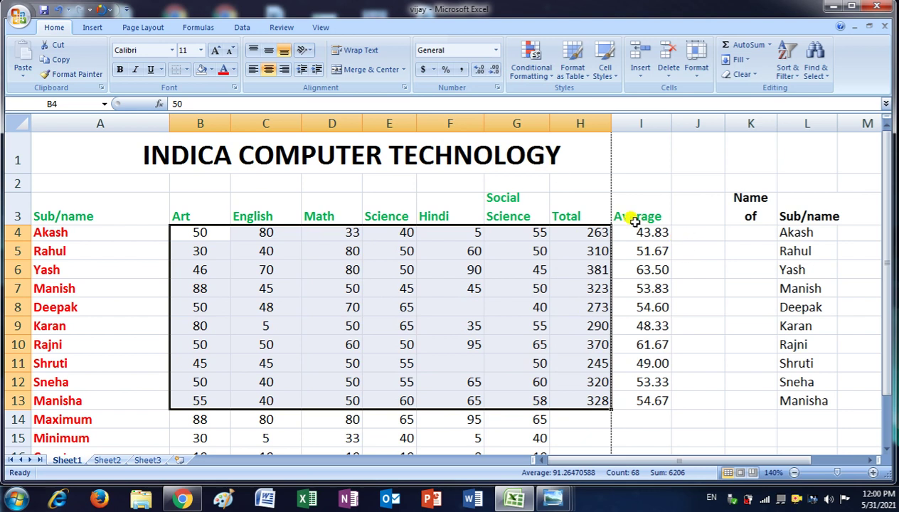
{"action": "left_click", "coordinate": [496, 50]}
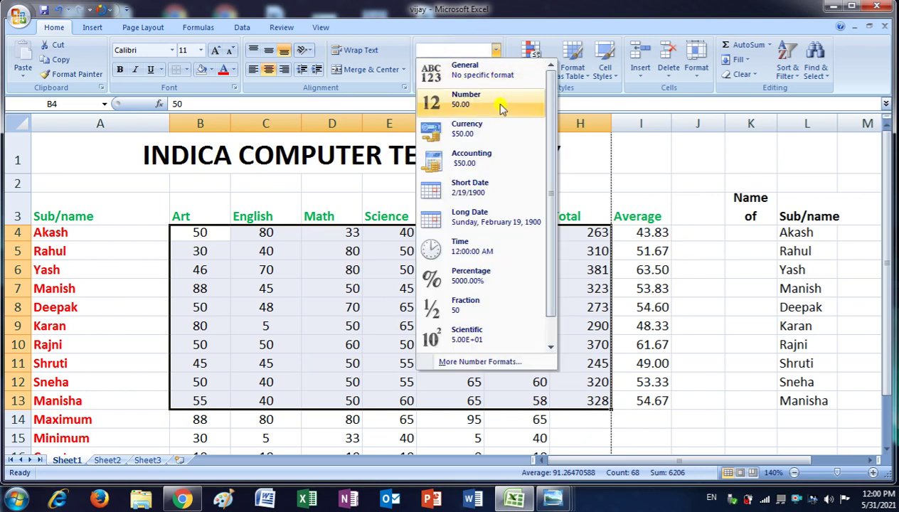
{"action": "left_click", "coordinate": [473, 187]}
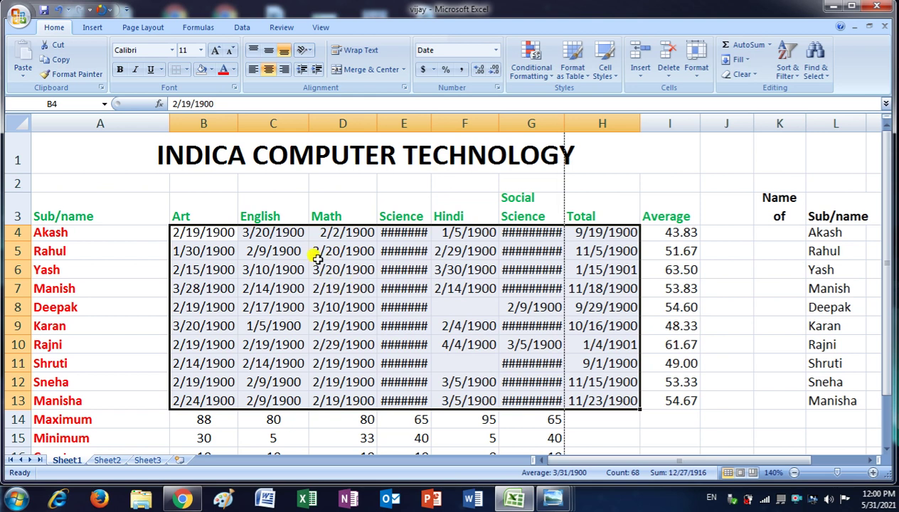
{"action": "left_click", "coordinate": [495, 50]}
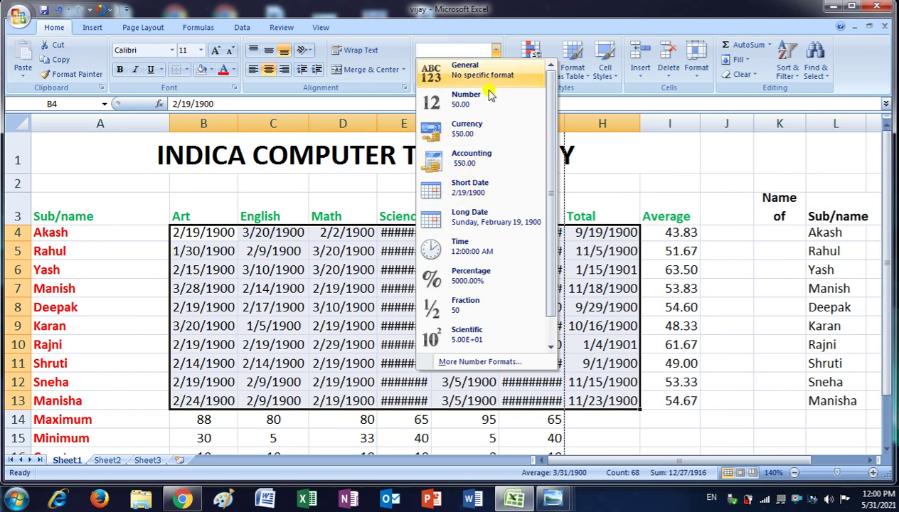
{"action": "left_click", "coordinate": [475, 245]}
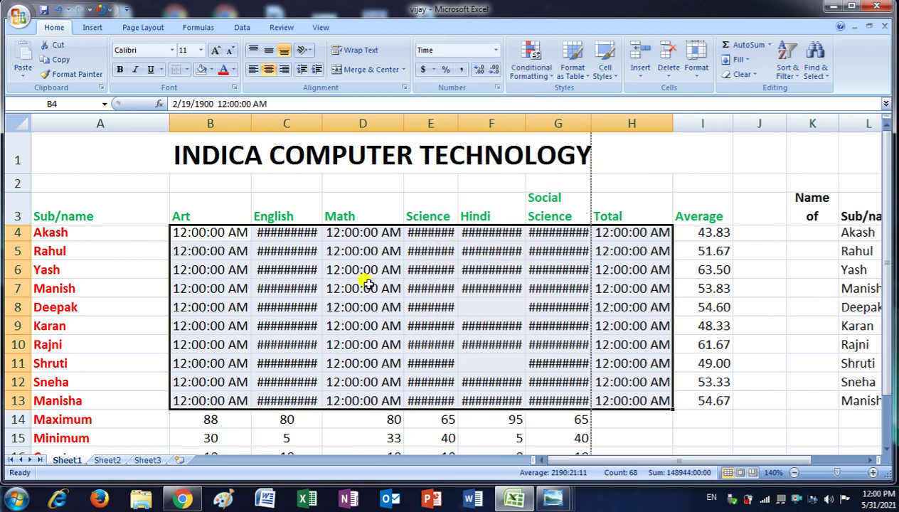
{"action": "left_click", "coordinate": [496, 50]}
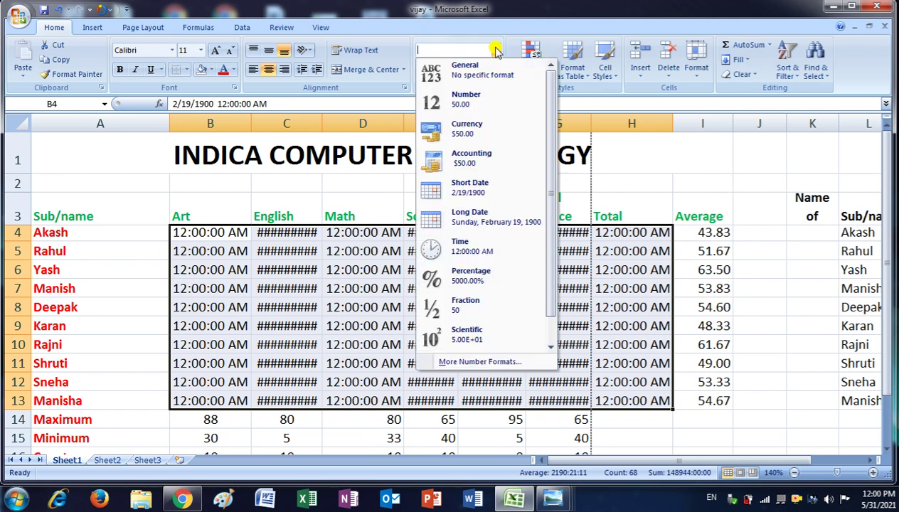
{"action": "left_click", "coordinate": [481, 75]}
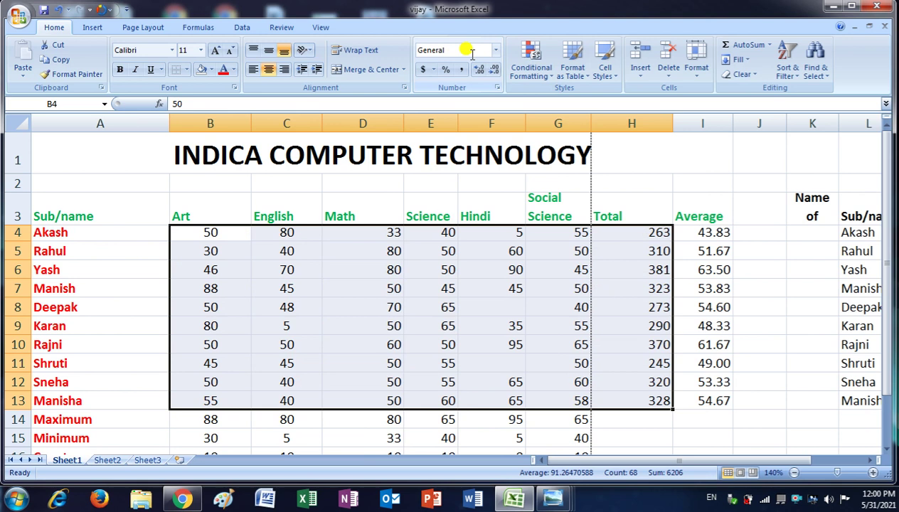
{"action": "left_click", "coordinate": [433, 69]}
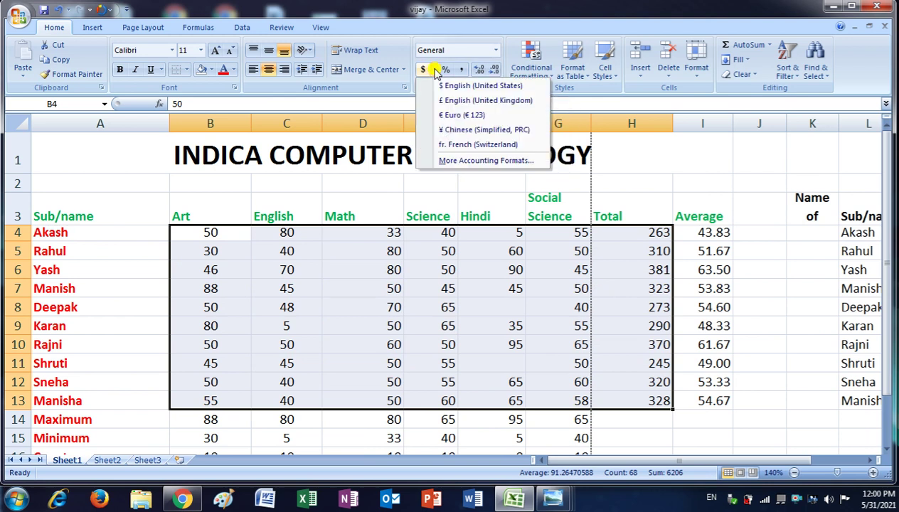
- Apply £ English (UK) Accounting format to the marks, then open More Accounting Formats
{"action": "left_click", "coordinate": [446, 101]}
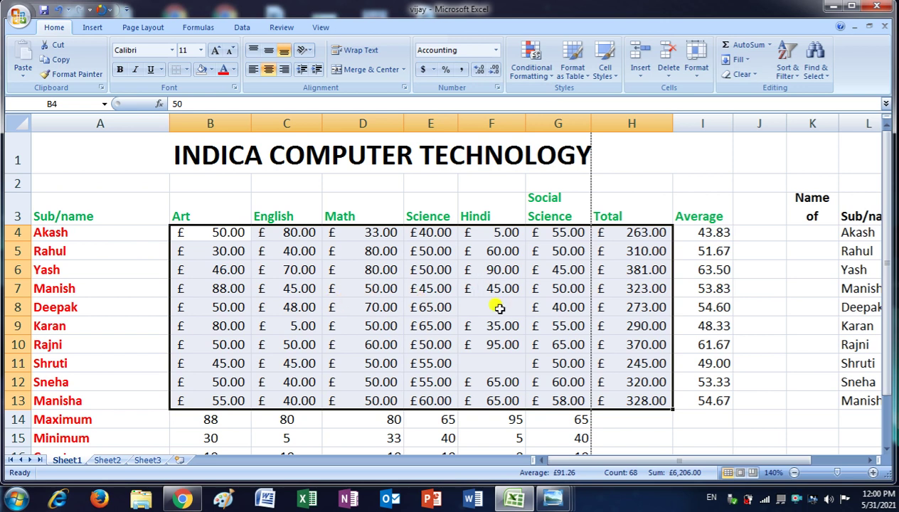
{"action": "left_click", "coordinate": [433, 69]}
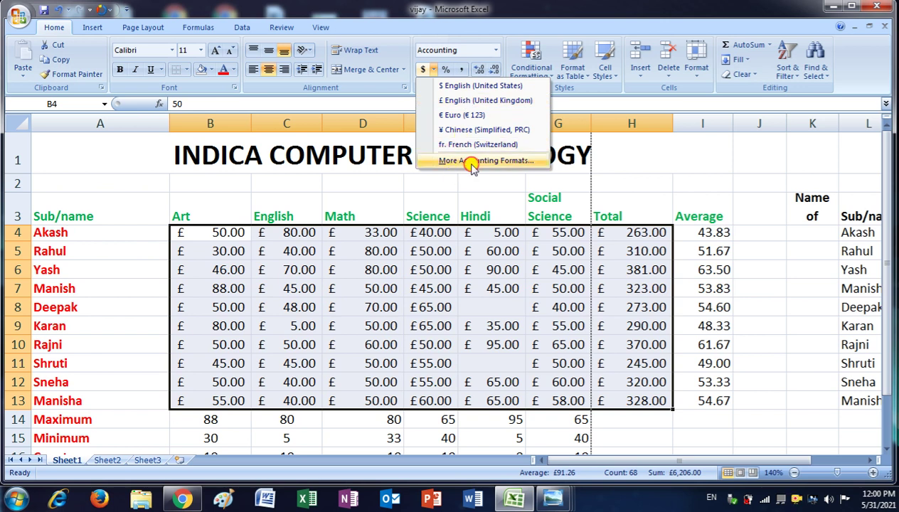
{"action": "left_click", "coordinate": [472, 162]}
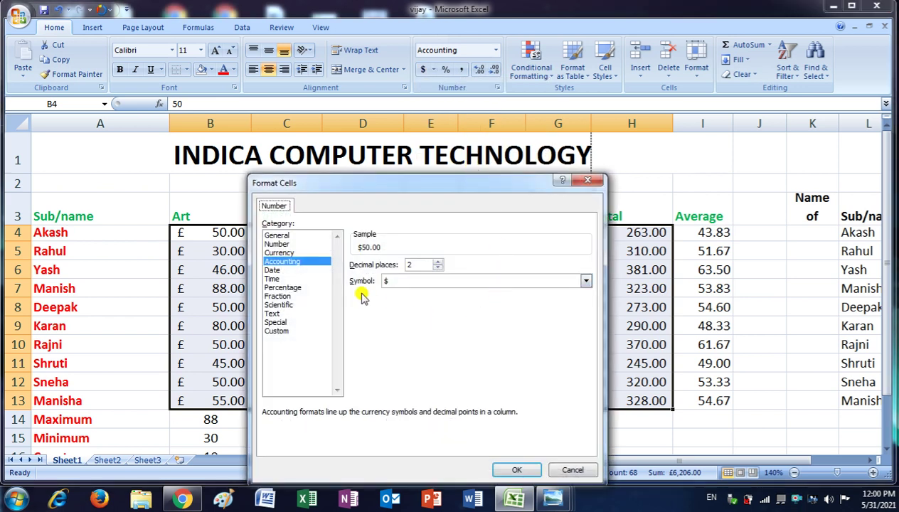
- Choose the ¥ Chinese (Simplified, PRC) currency symbol and confirm with OK
{"action": "left_click", "coordinate": [584, 282]}
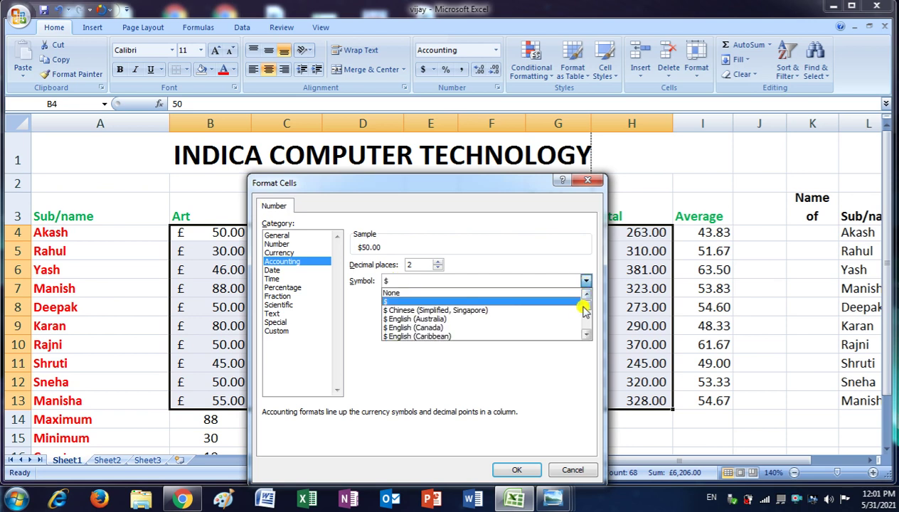
{"action": "scroll", "coordinate": [584, 333], "scroll_direction": "down", "scroll_amount": 10}
{"action": "scroll", "coordinate": [584, 335], "scroll_direction": "down", "scroll_amount": 1}
{"action": "scroll", "coordinate": [584, 334], "scroll_direction": "down", "scroll_amount": 1}
{"action": "scroll", "coordinate": [584, 334], "scroll_direction": "down", "scroll_amount": 3}
{"action": "scroll", "coordinate": [585, 334], "scroll_direction": "down", "scroll_amount": 1}
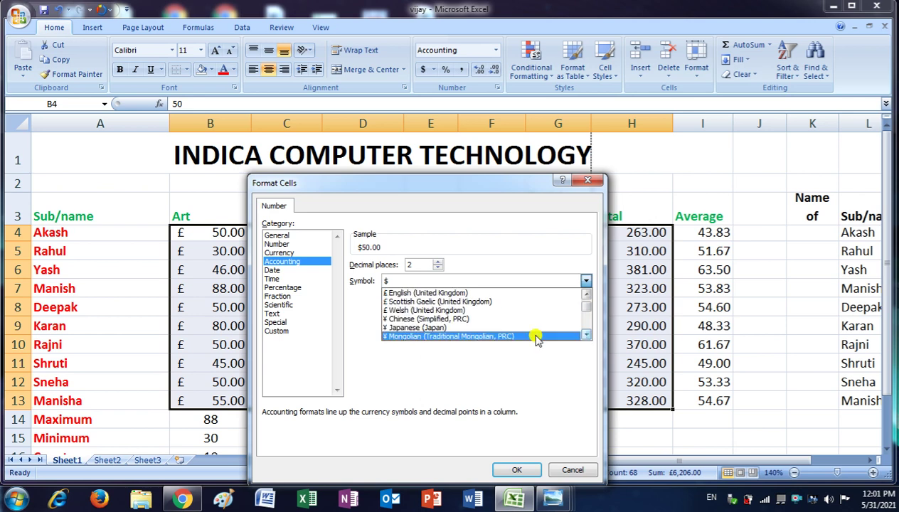
{"action": "left_click", "coordinate": [407, 319]}
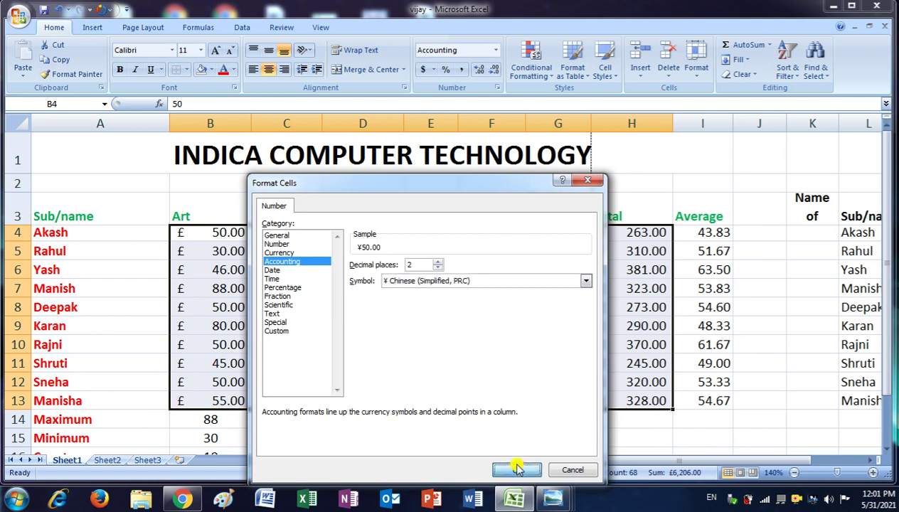
{"action": "left_click", "coordinate": [516, 469]}
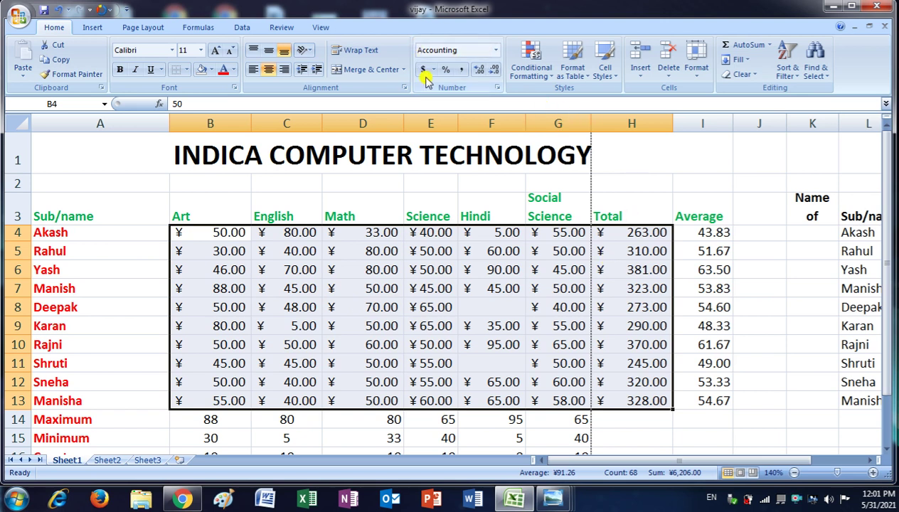
- Briefly try Percentage, return the marks to General format, and widen column J
{"action": "left_click", "coordinate": [494, 49]}
{"action": "left_click", "coordinate": [488, 66]}
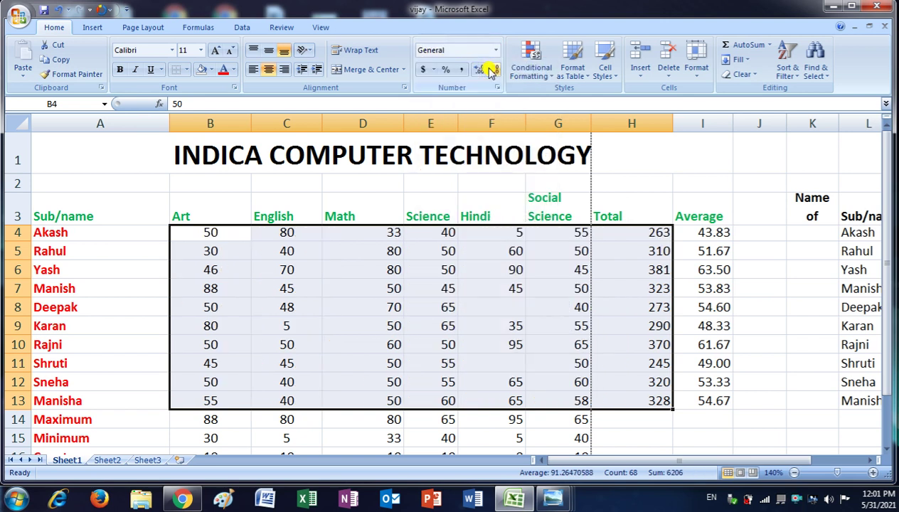
{"action": "left_click", "coordinate": [446, 71]}
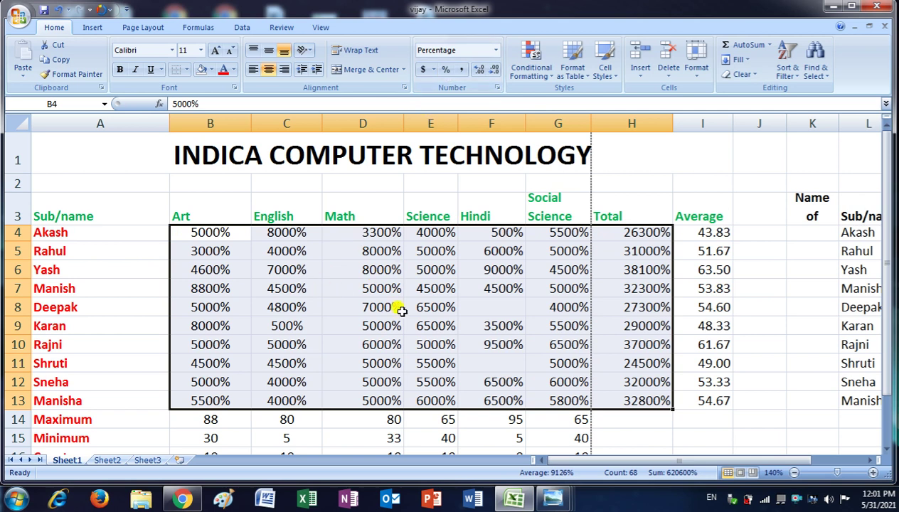
{"action": "left_click", "coordinate": [494, 49]}
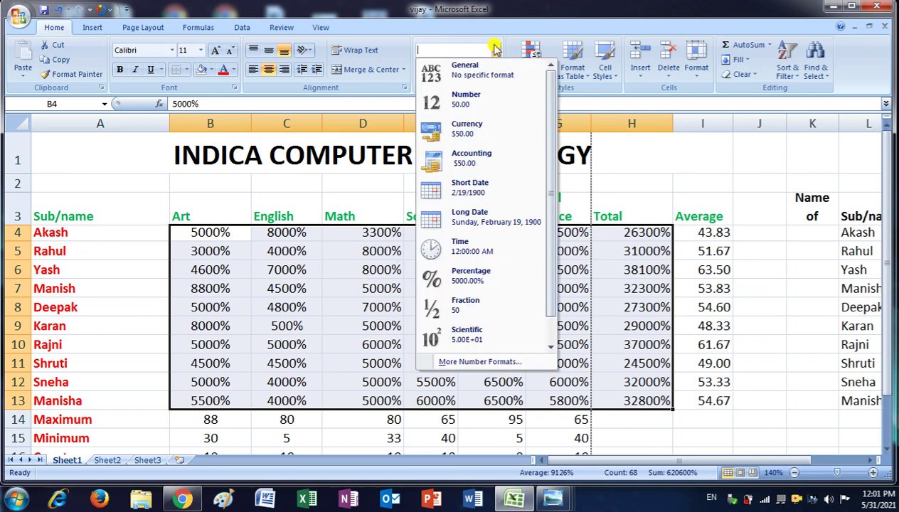
{"action": "left_click", "coordinate": [491, 70]}
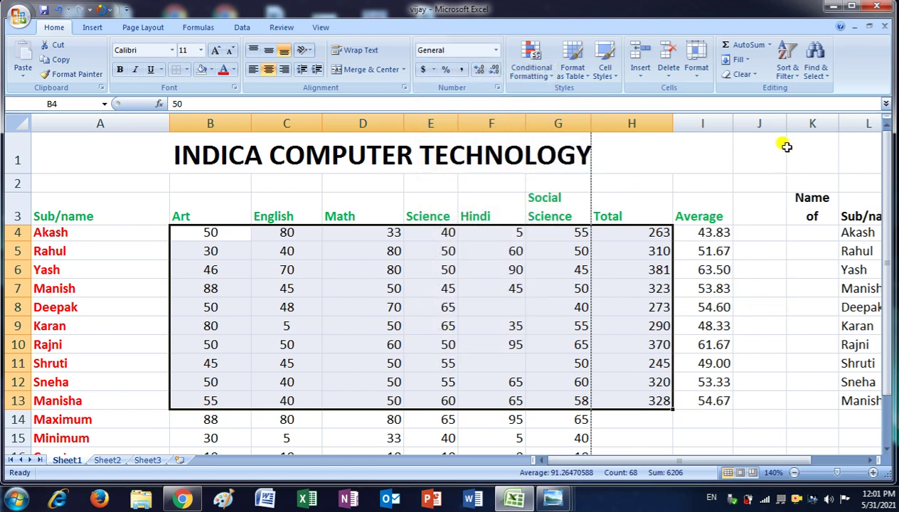
{"action": "left_click_drag", "start_coordinate": [783, 122], "coordinate": [842, 123]}
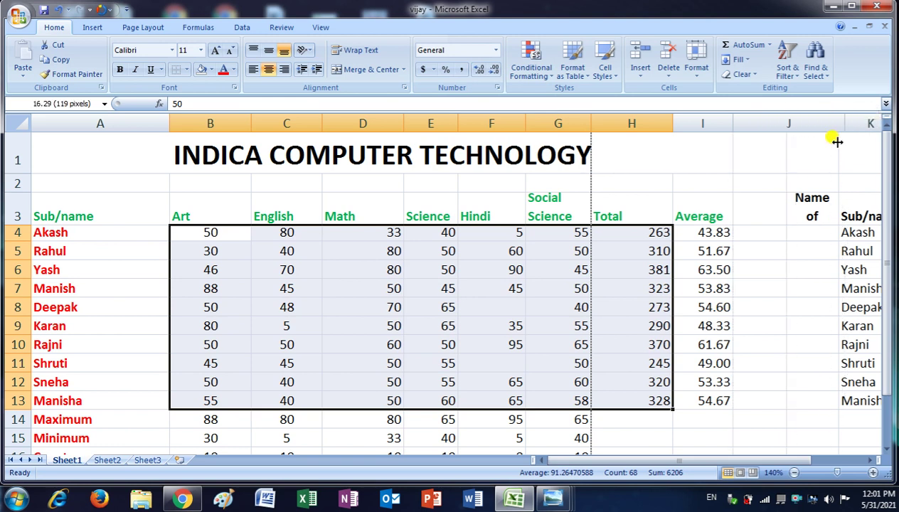
{"action": "left_click", "coordinate": [788, 232]}
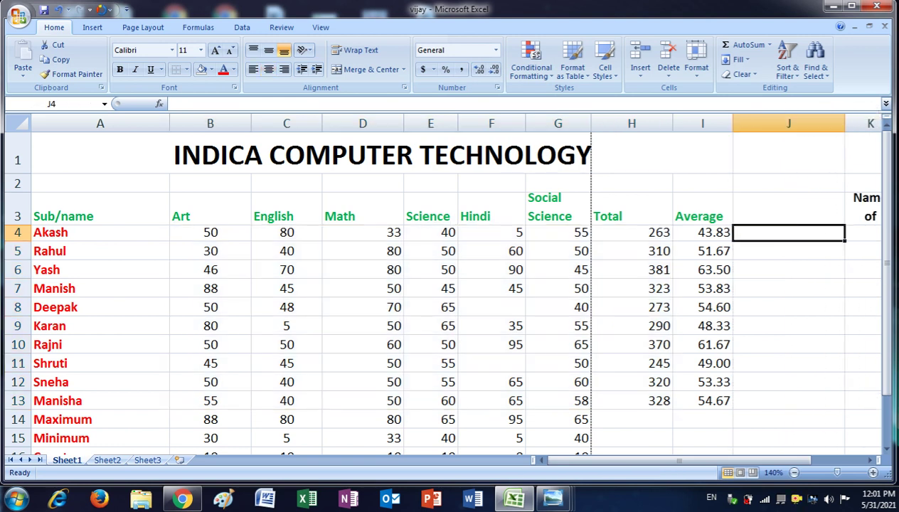
{"action": "type", "text": "6546546545"}
{"action": "key", "text": "Return"}
{"action": "type", "text": "6546546546"}
{"action": "key", "text": "Return"}
{"action": "type", "text": "65446546"}
{"action": "key", "text": "Return"}
{"action": "type", "text": "654465465"}
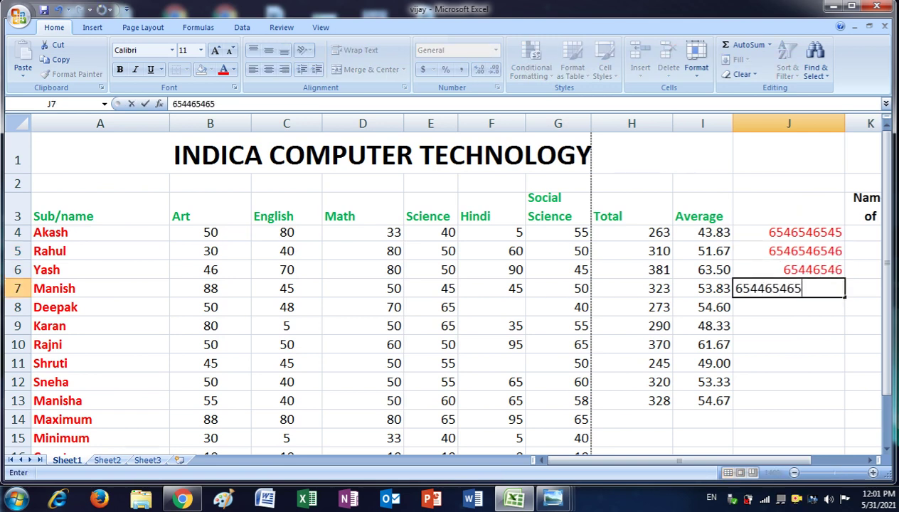
{"action": "key", "text": "Return"}
{"action": "type", "text": "65465465465465"}
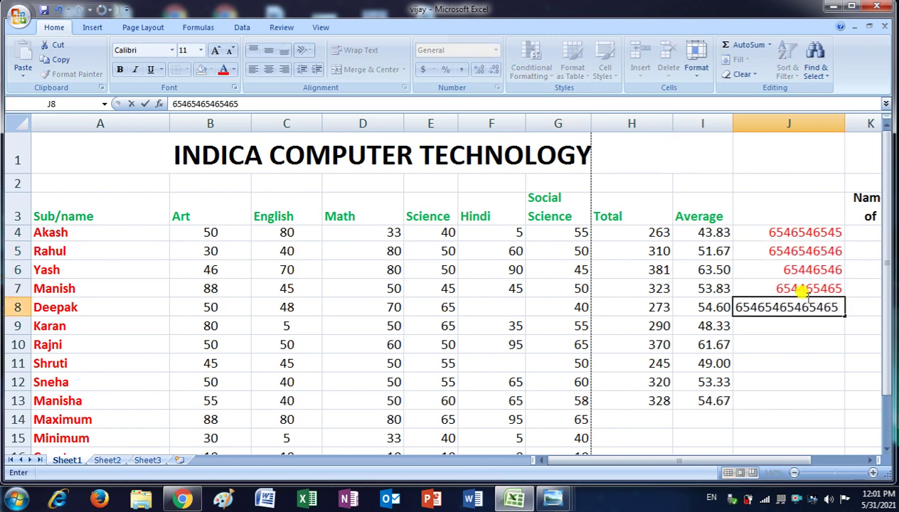
- Try Accounting format on J4:J8, widen column J to fit, then set them to General
{"action": "left_click_drag", "start_coordinate": [793, 235], "coordinate": [801, 310]}
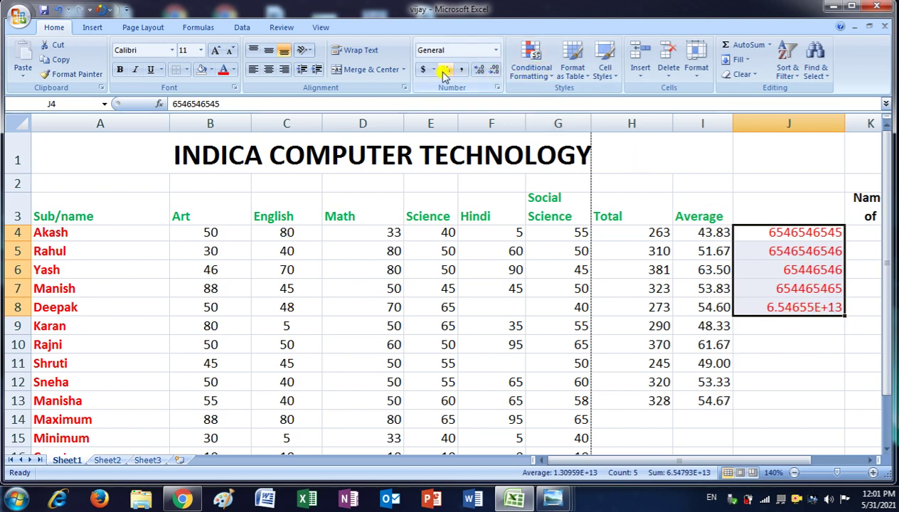
{"action": "left_click", "coordinate": [461, 74]}
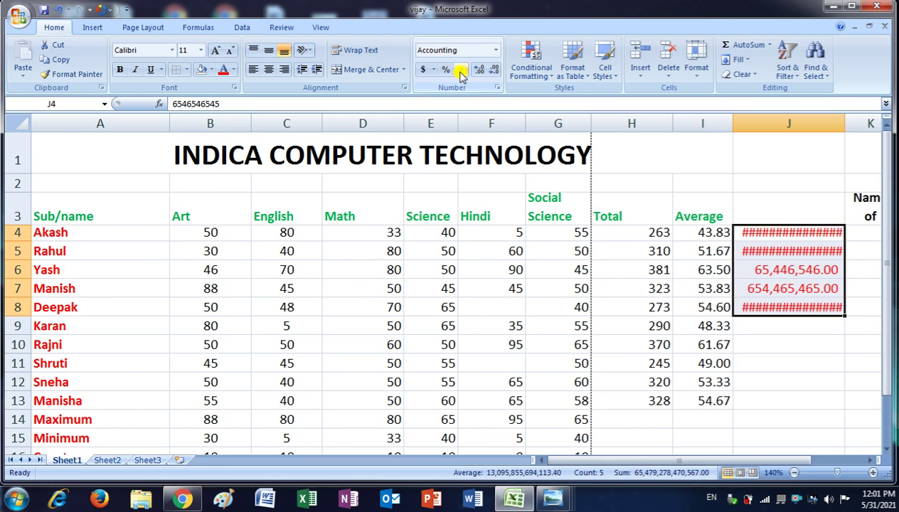
{"action": "left_click_drag", "start_coordinate": [845, 123], "coordinate": [865, 124]}
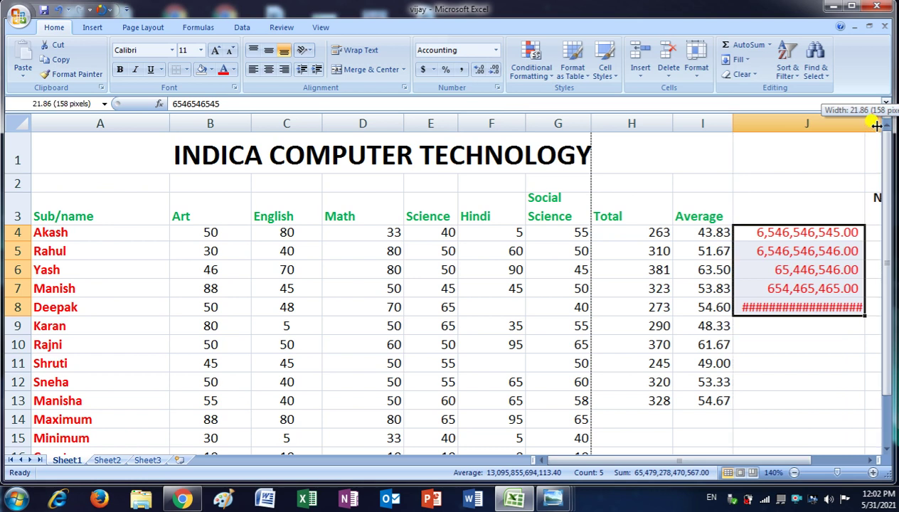
{"action": "left_click_drag", "start_coordinate": [861, 125], "coordinate": [880, 126]}
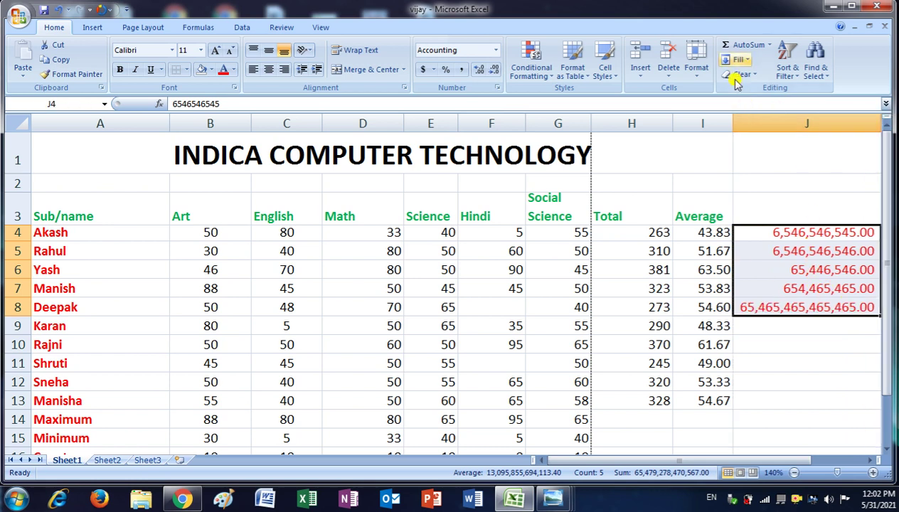
{"action": "left_click", "coordinate": [496, 50]}
{"action": "left_click", "coordinate": [488, 69]}
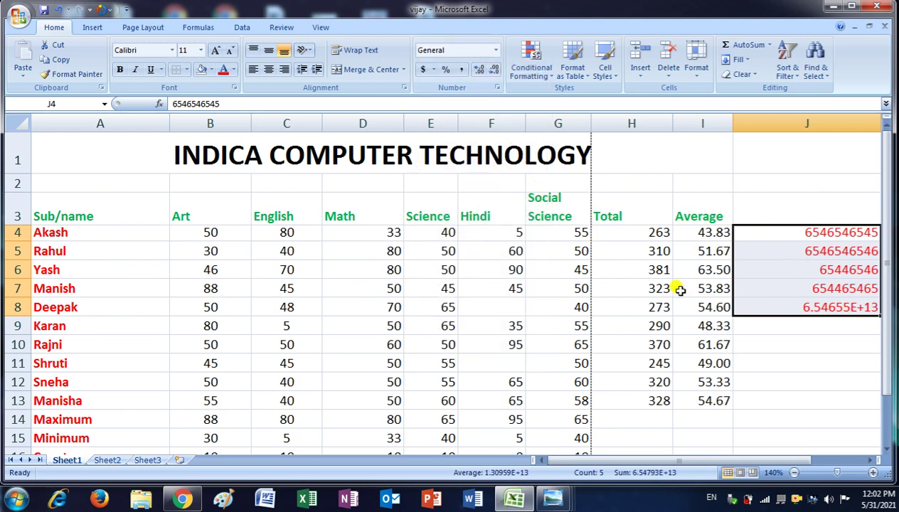
{"action": "left_click_drag", "start_coordinate": [633, 235], "coordinate": [640, 402]}
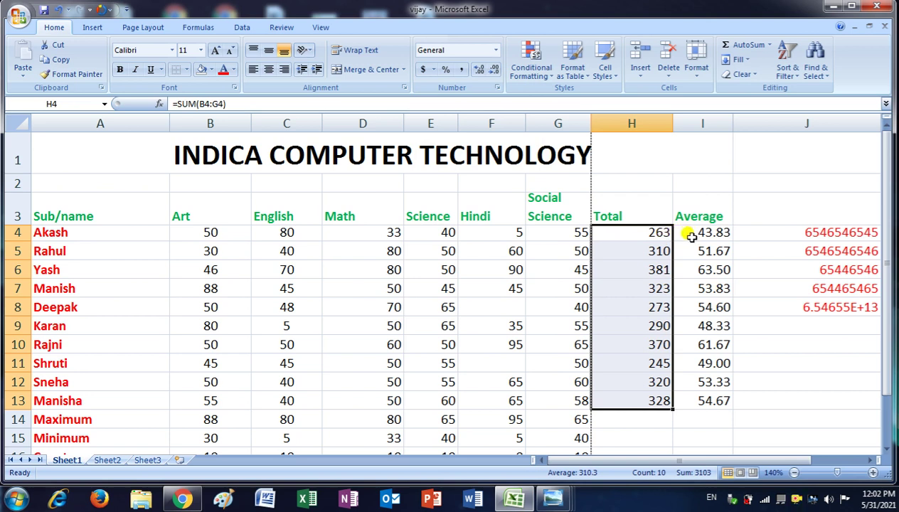
- Apply Number format to the totals in H4:H13 and increase their decimal places
{"action": "left_click", "coordinate": [495, 53]}
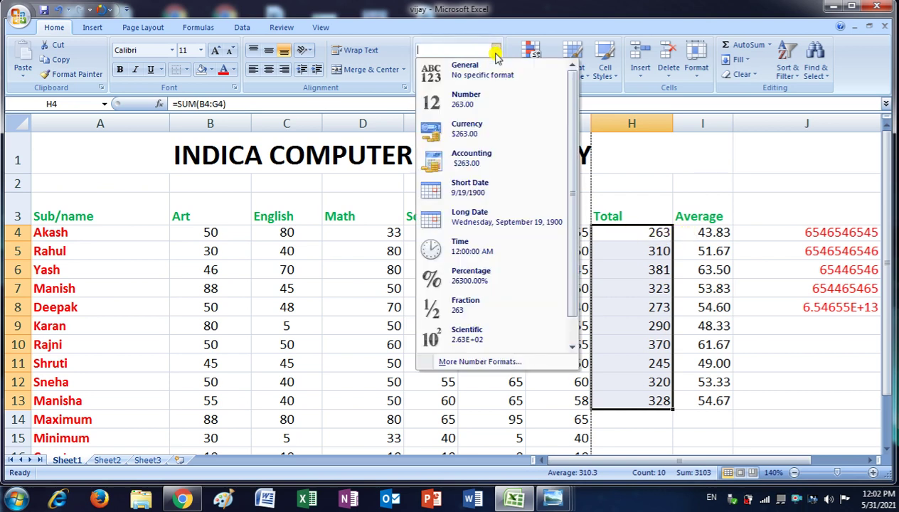
{"action": "left_click", "coordinate": [482, 100]}
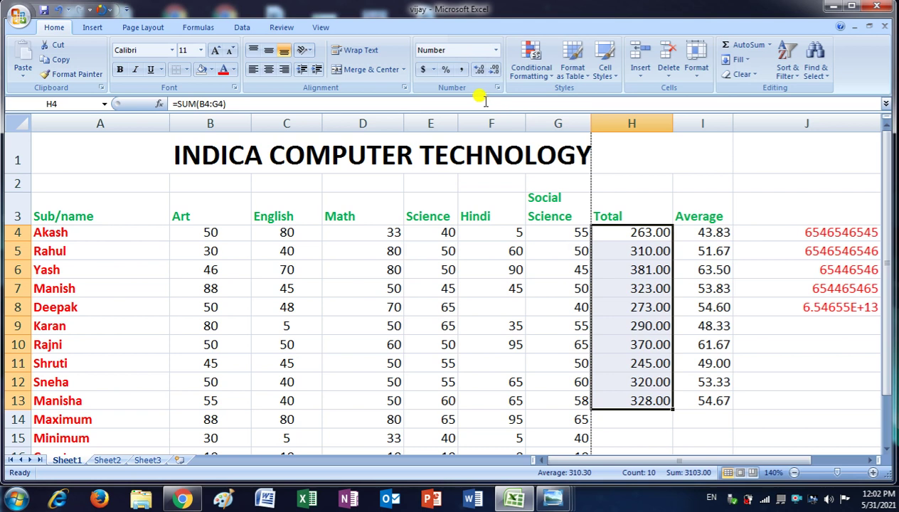
{"action": "left_click", "coordinate": [478, 71]}
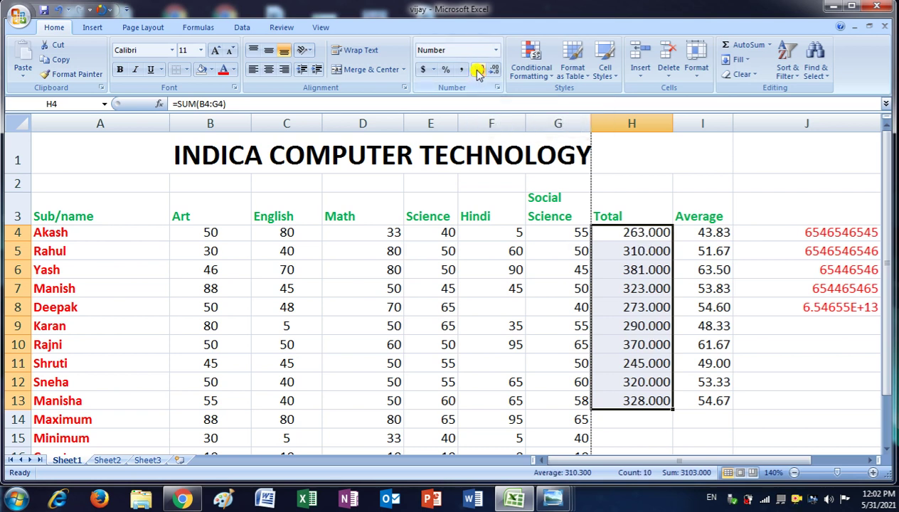
{"action": "left_click", "coordinate": [477, 71]}
{"action": "left_click", "coordinate": [477, 71]}
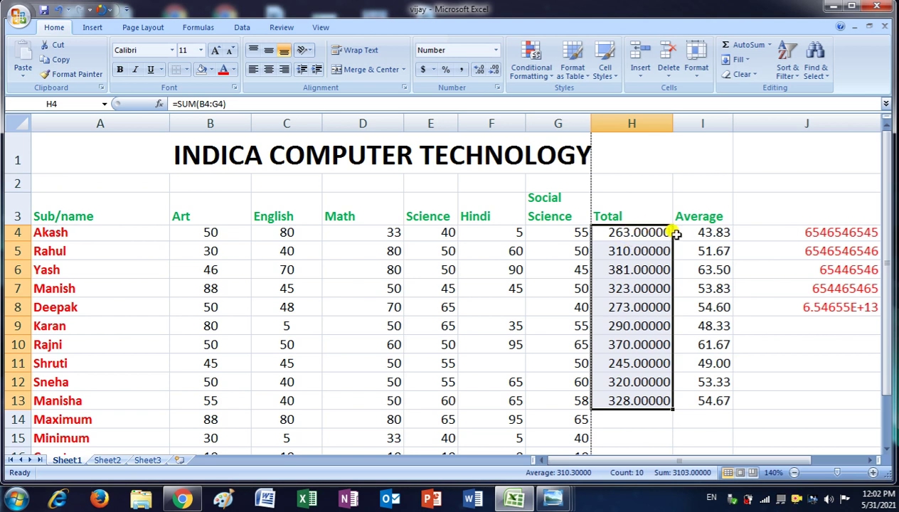
{"action": "left_click", "coordinate": [479, 74]}
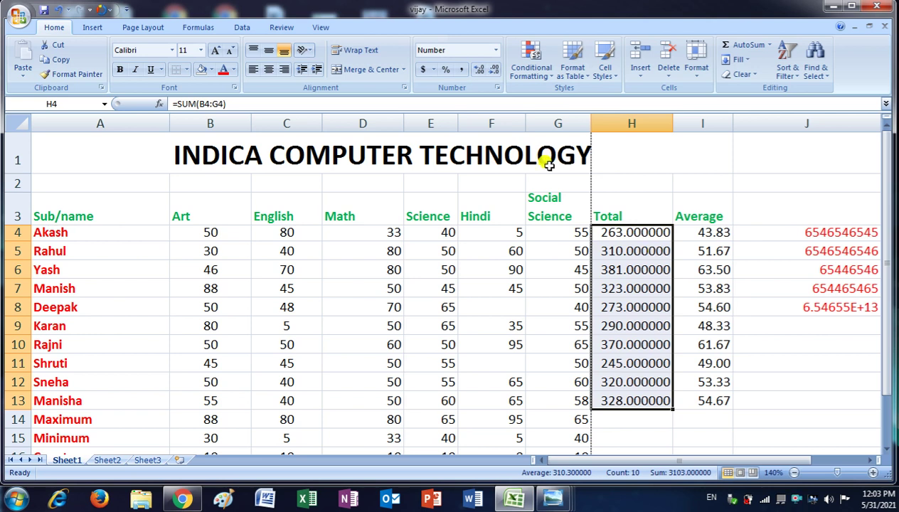
- Adjust the totals' decimals until they show exactly two, like 263.00
{"action": "left_click", "coordinate": [495, 74]}
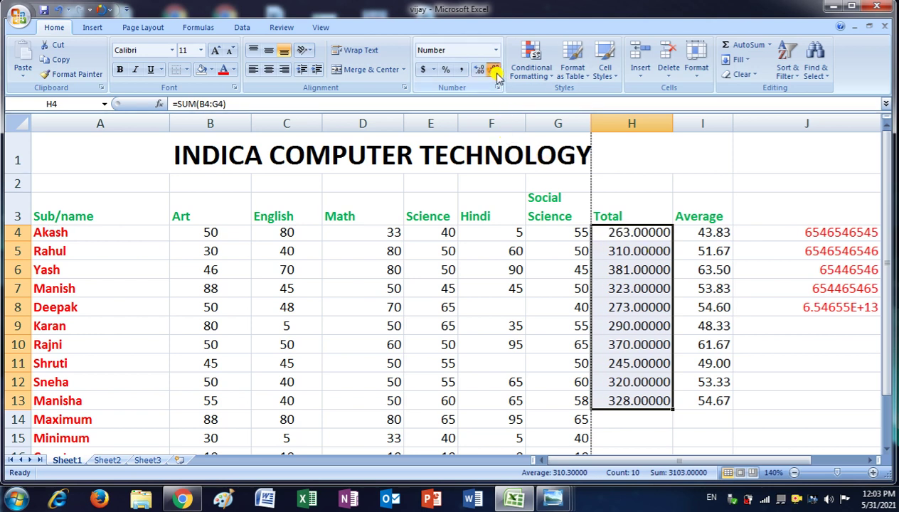
{"action": "left_click", "coordinate": [496, 74]}
{"action": "left_click", "coordinate": [495, 73]}
{"action": "left_click", "coordinate": [496, 73]}
{"action": "left_click", "coordinate": [495, 73]}
{"action": "left_click", "coordinate": [495, 73]}
{"action": "left_click", "coordinate": [478, 71]}
{"action": "left_click", "coordinate": [477, 71]}
{"action": "left_click", "coordinate": [478, 72]}
{"action": "left_click", "coordinate": [477, 71]}
{"action": "left_click", "coordinate": [493, 71]}
{"action": "left_click", "coordinate": [493, 71]}
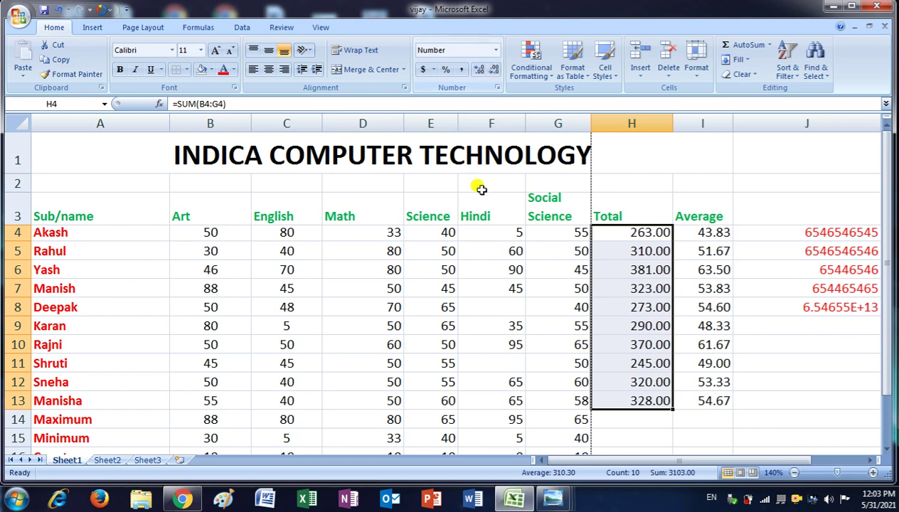